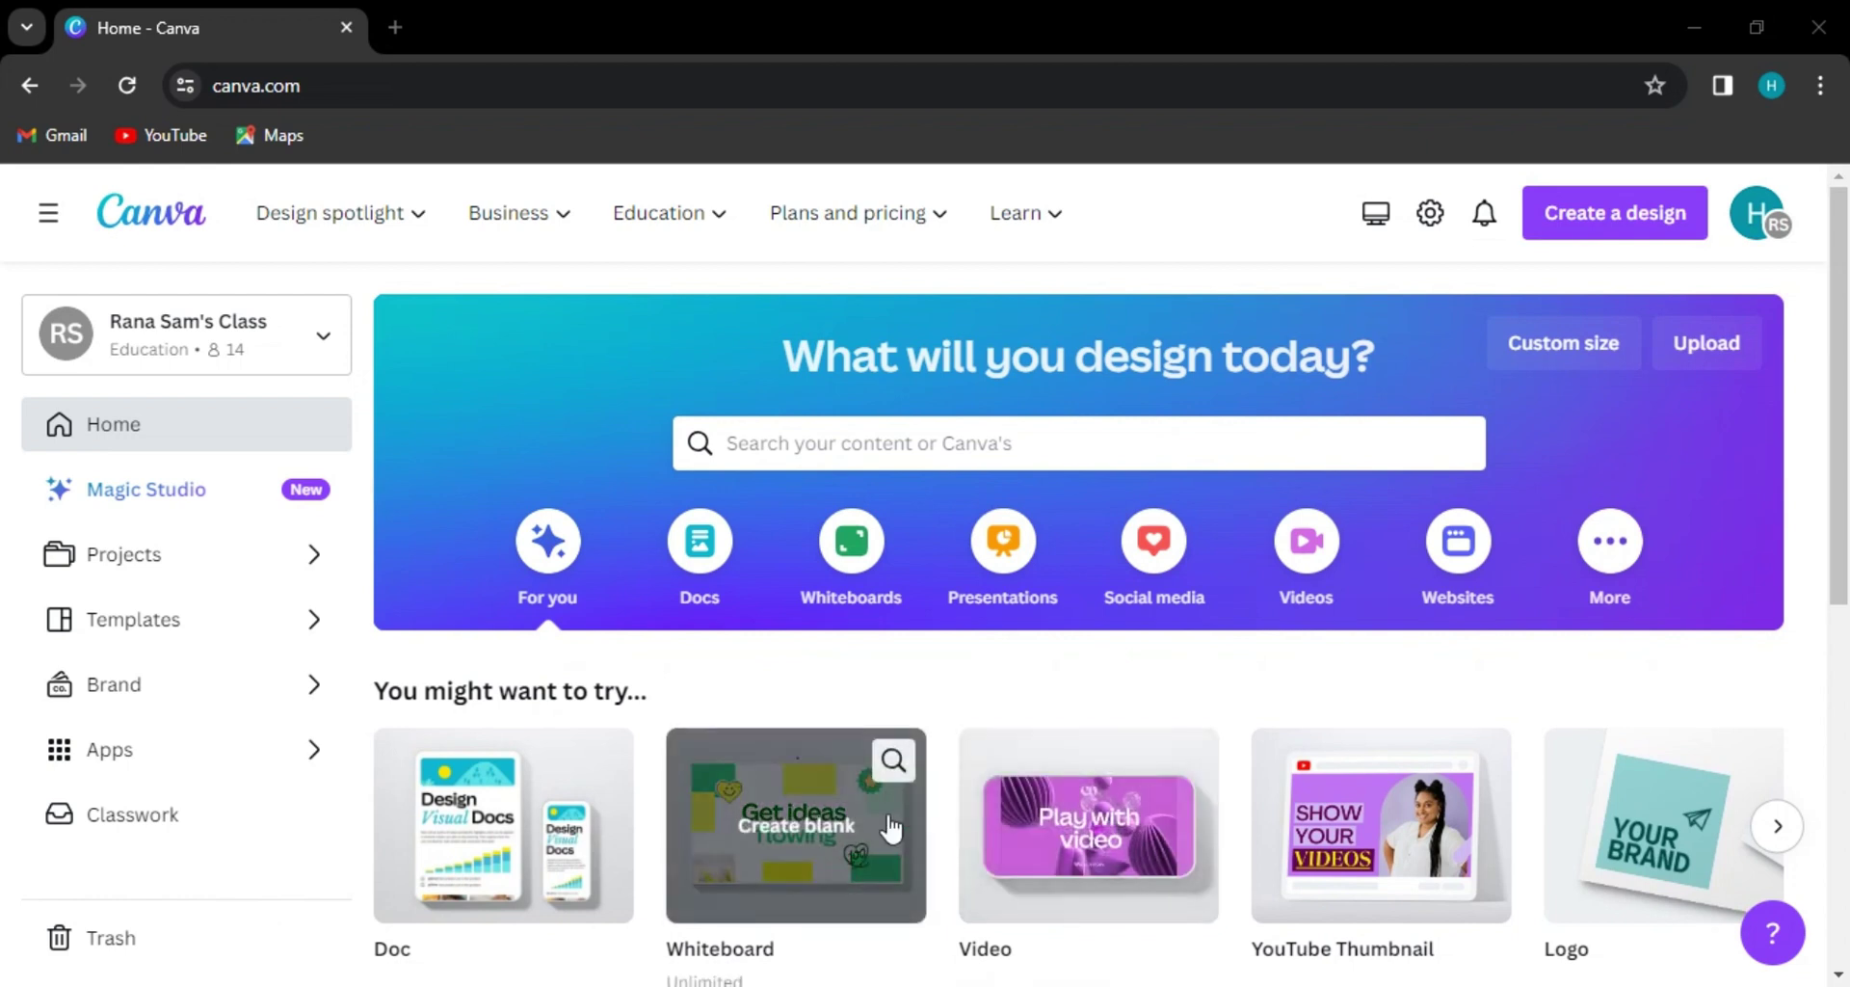
- Create a new blank 1920 × 1080 px video design
scroll(888, 821, "down", 1)
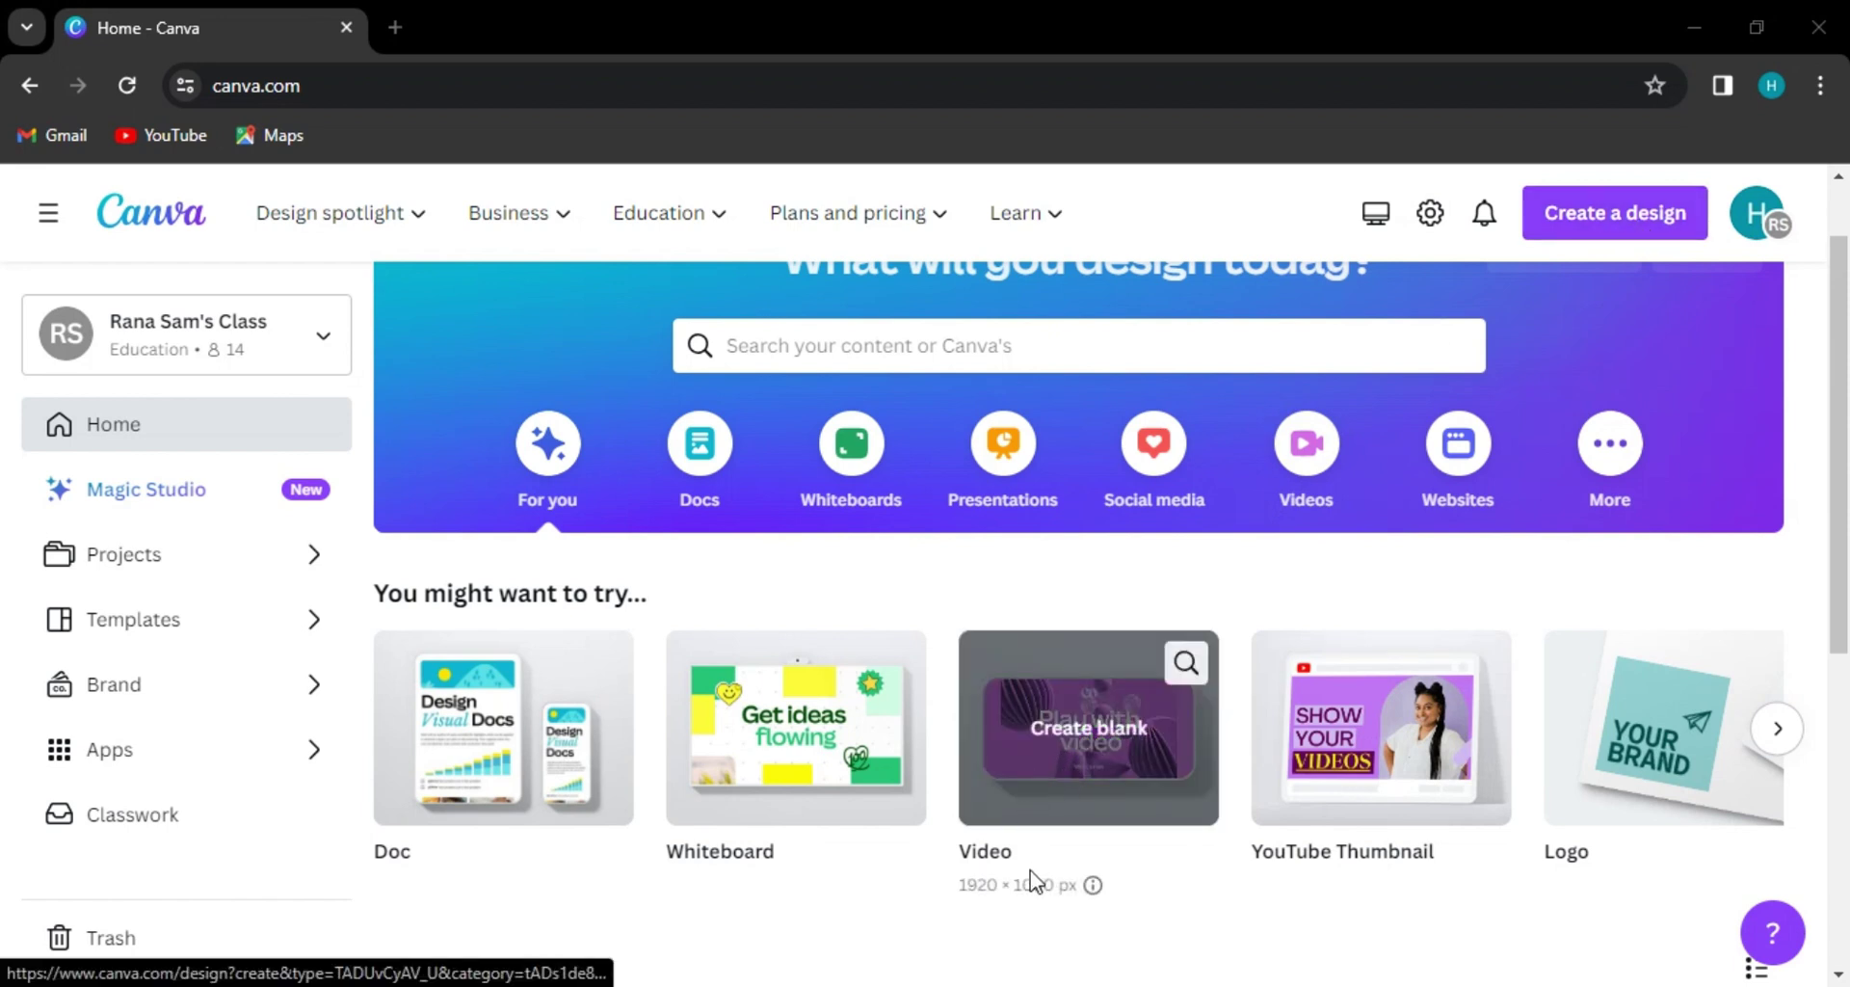
left_click(1078, 747)
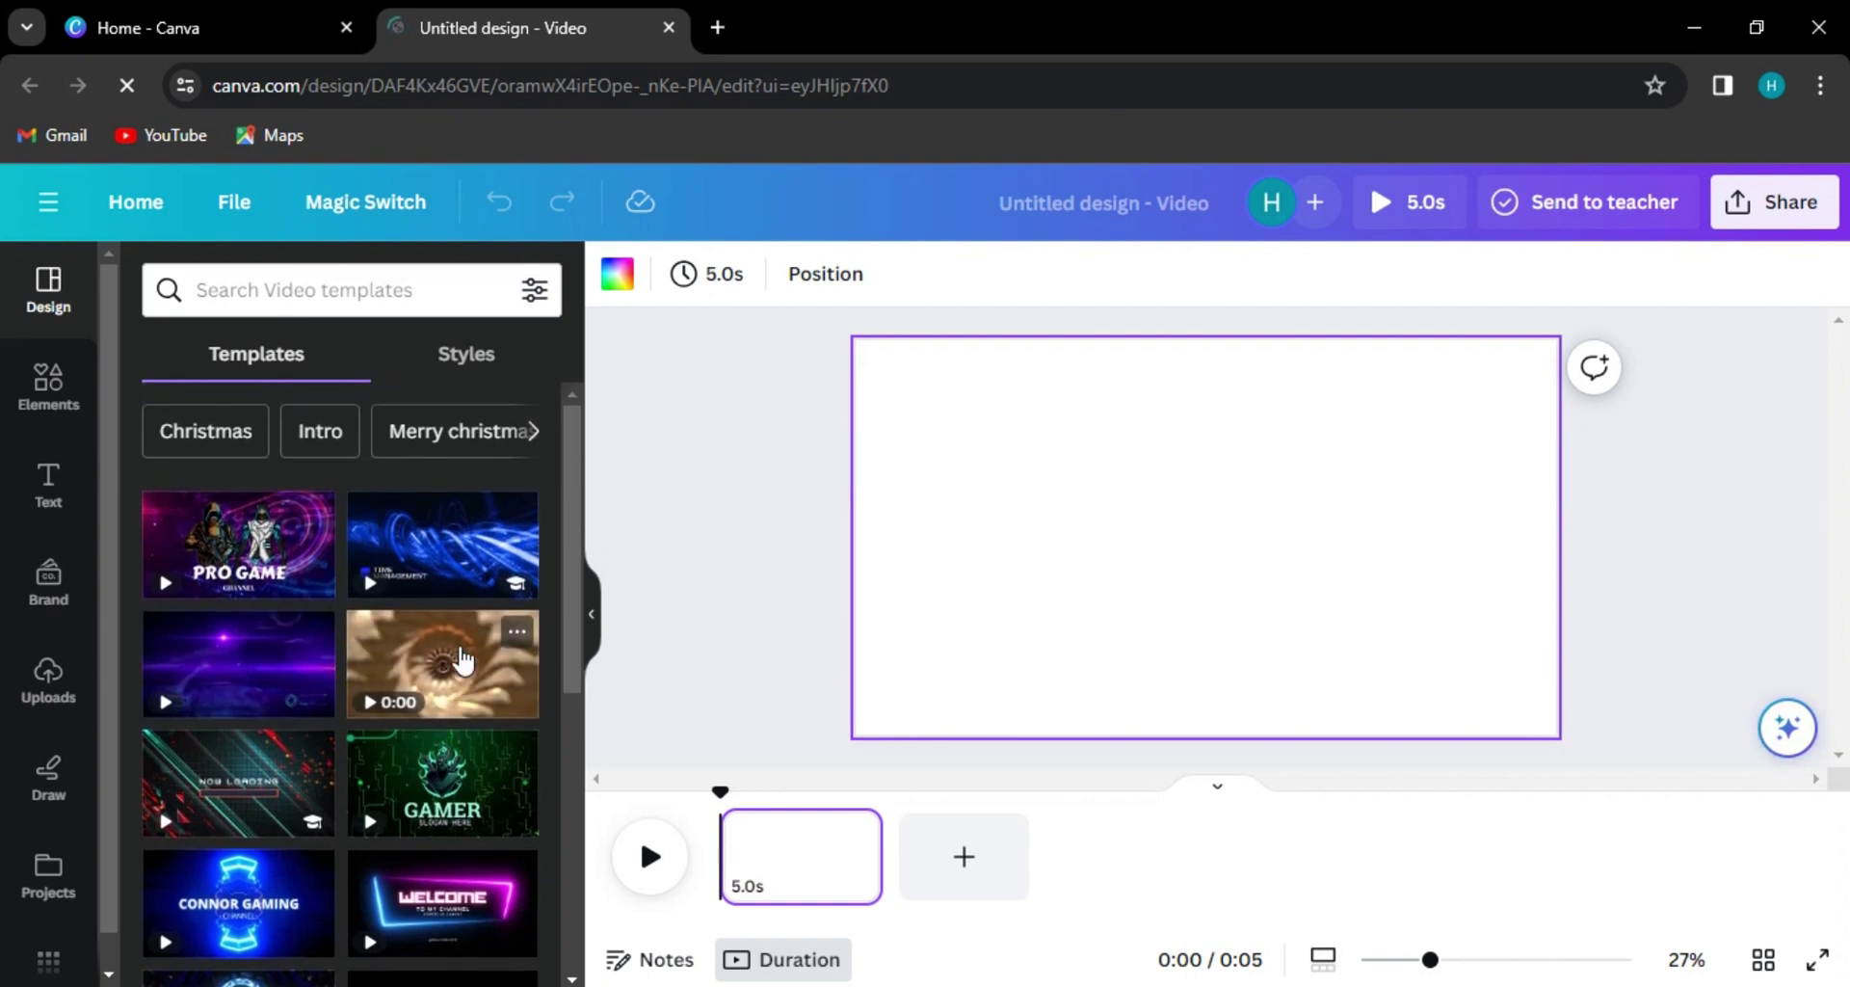
- Browse the suggested video templates and search them for "food"
scroll(464, 662, "down", 2)
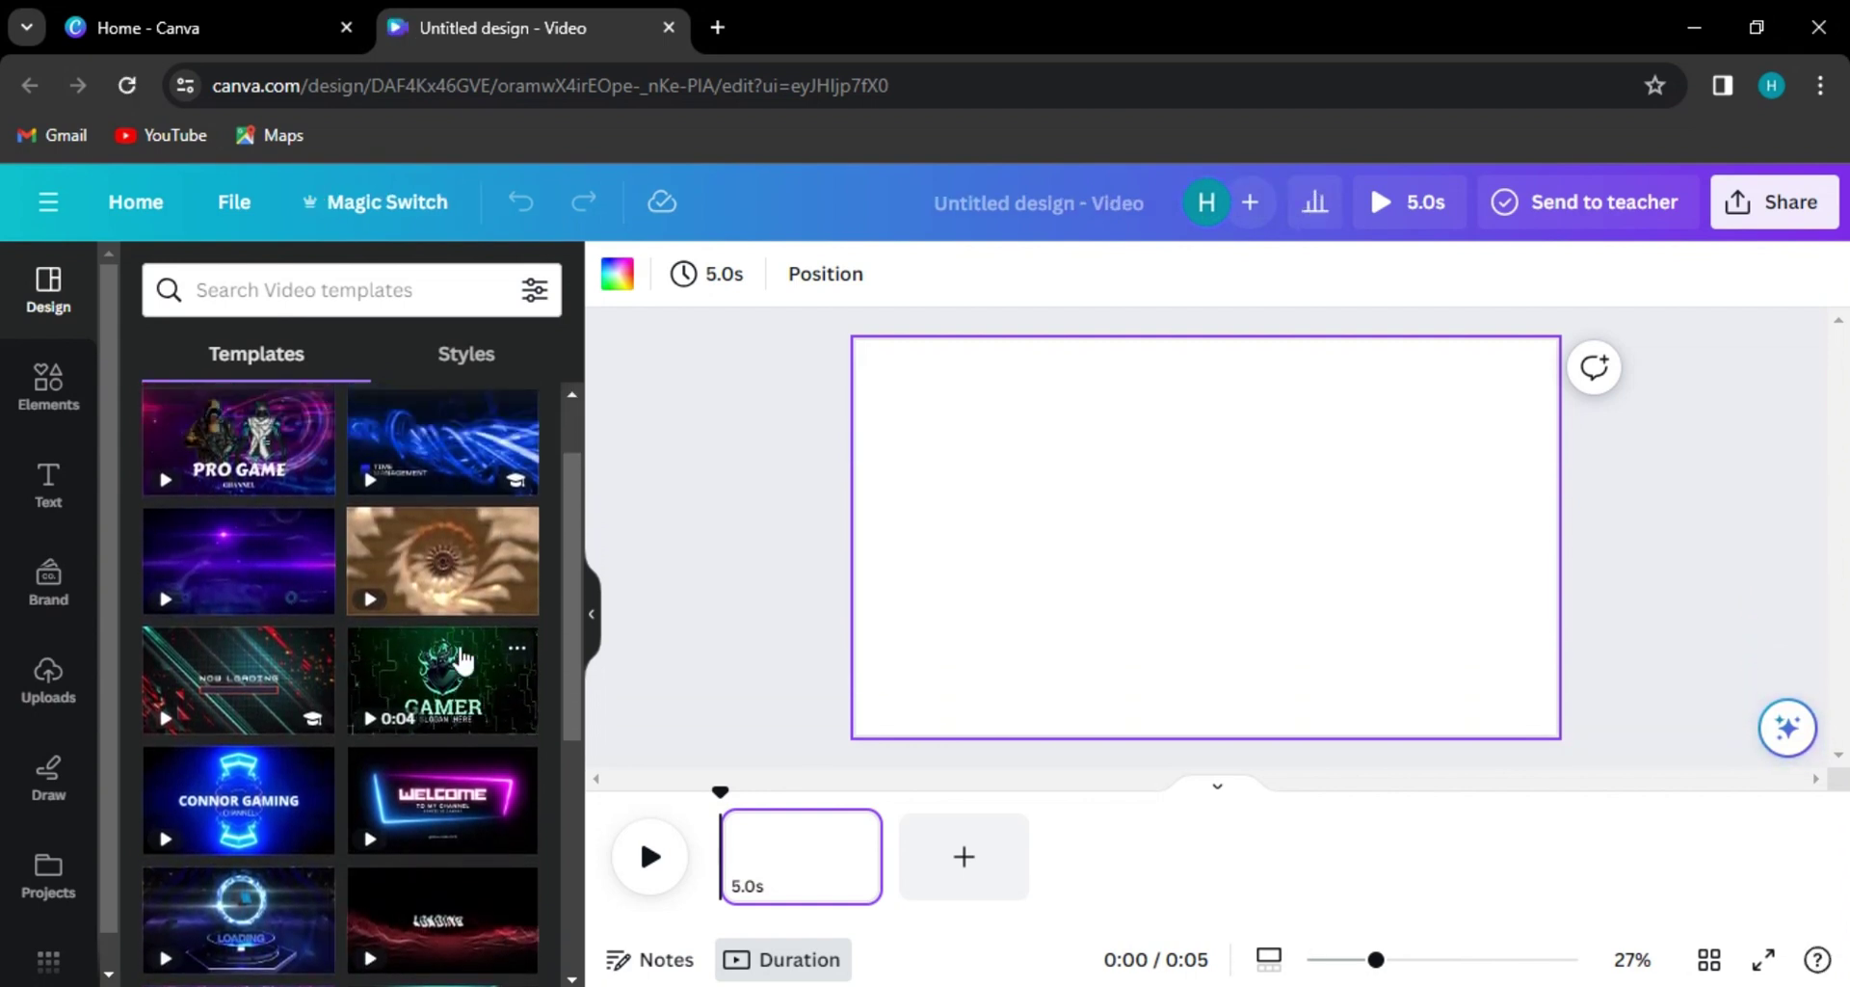
scroll(463, 661, "up", 2)
scroll(463, 661, "down", 1)
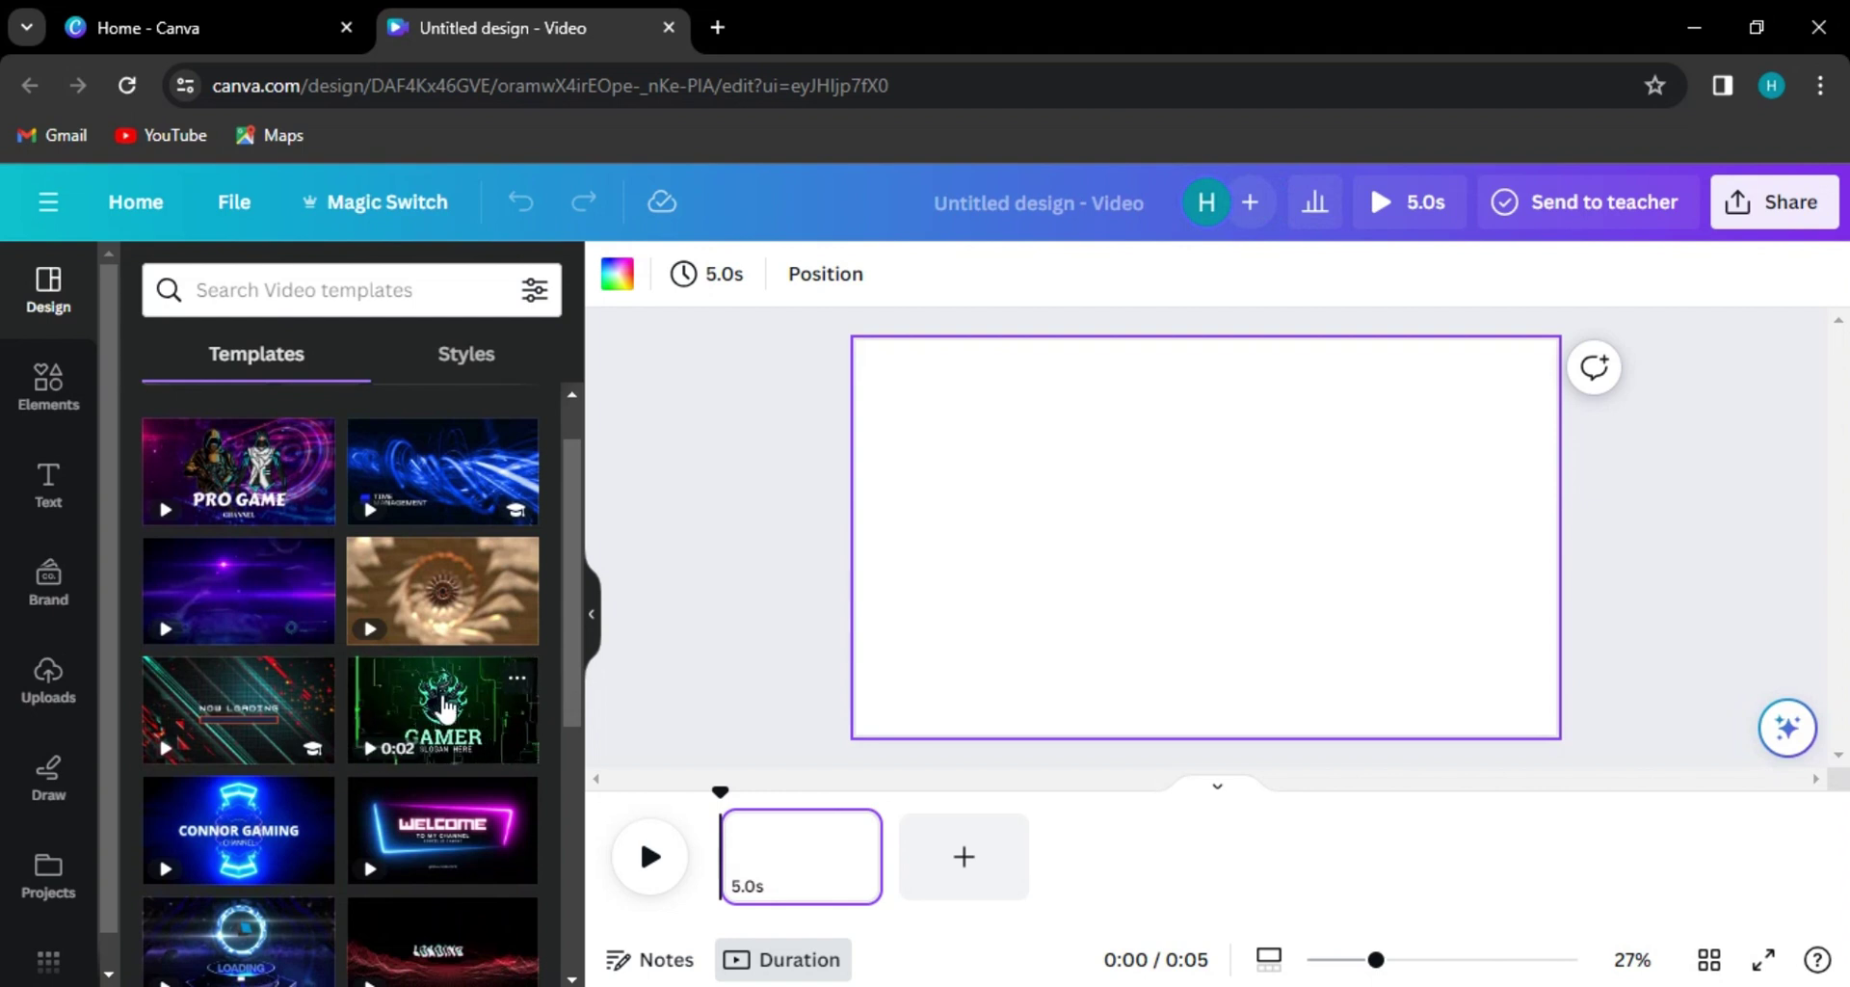
scroll(214, 729, "down", 3)
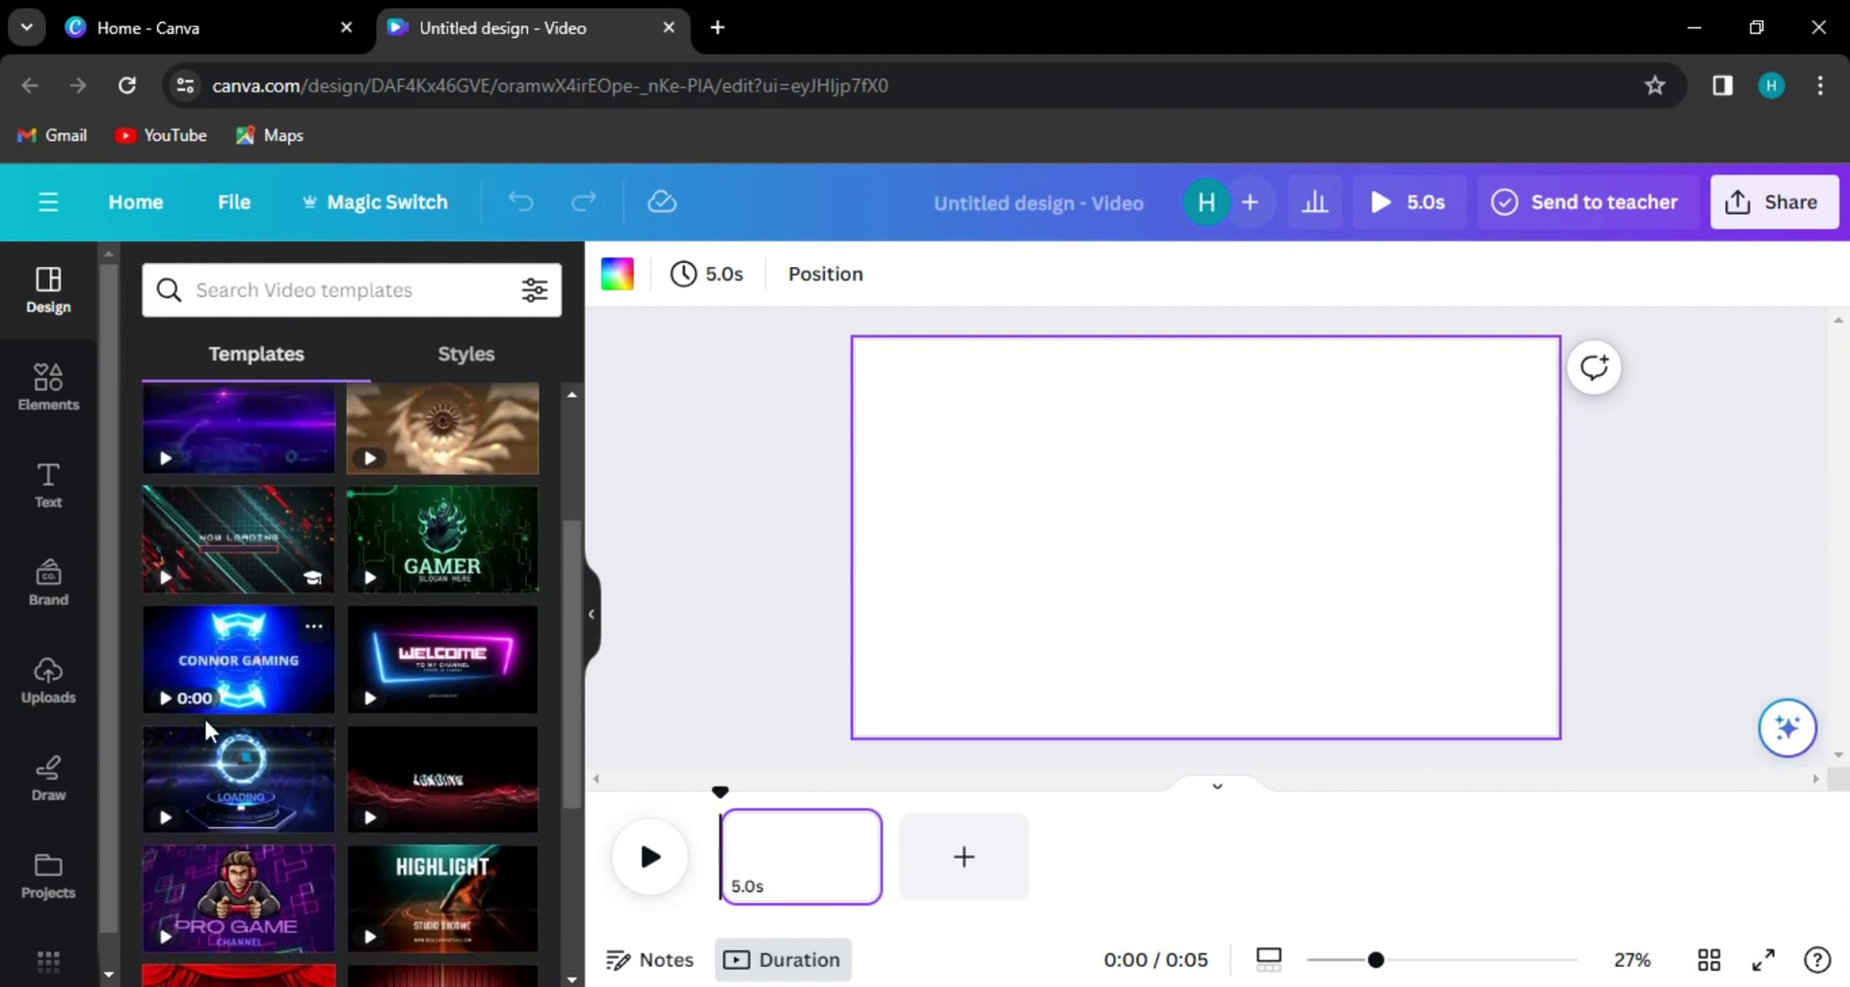
left_click(267, 289)
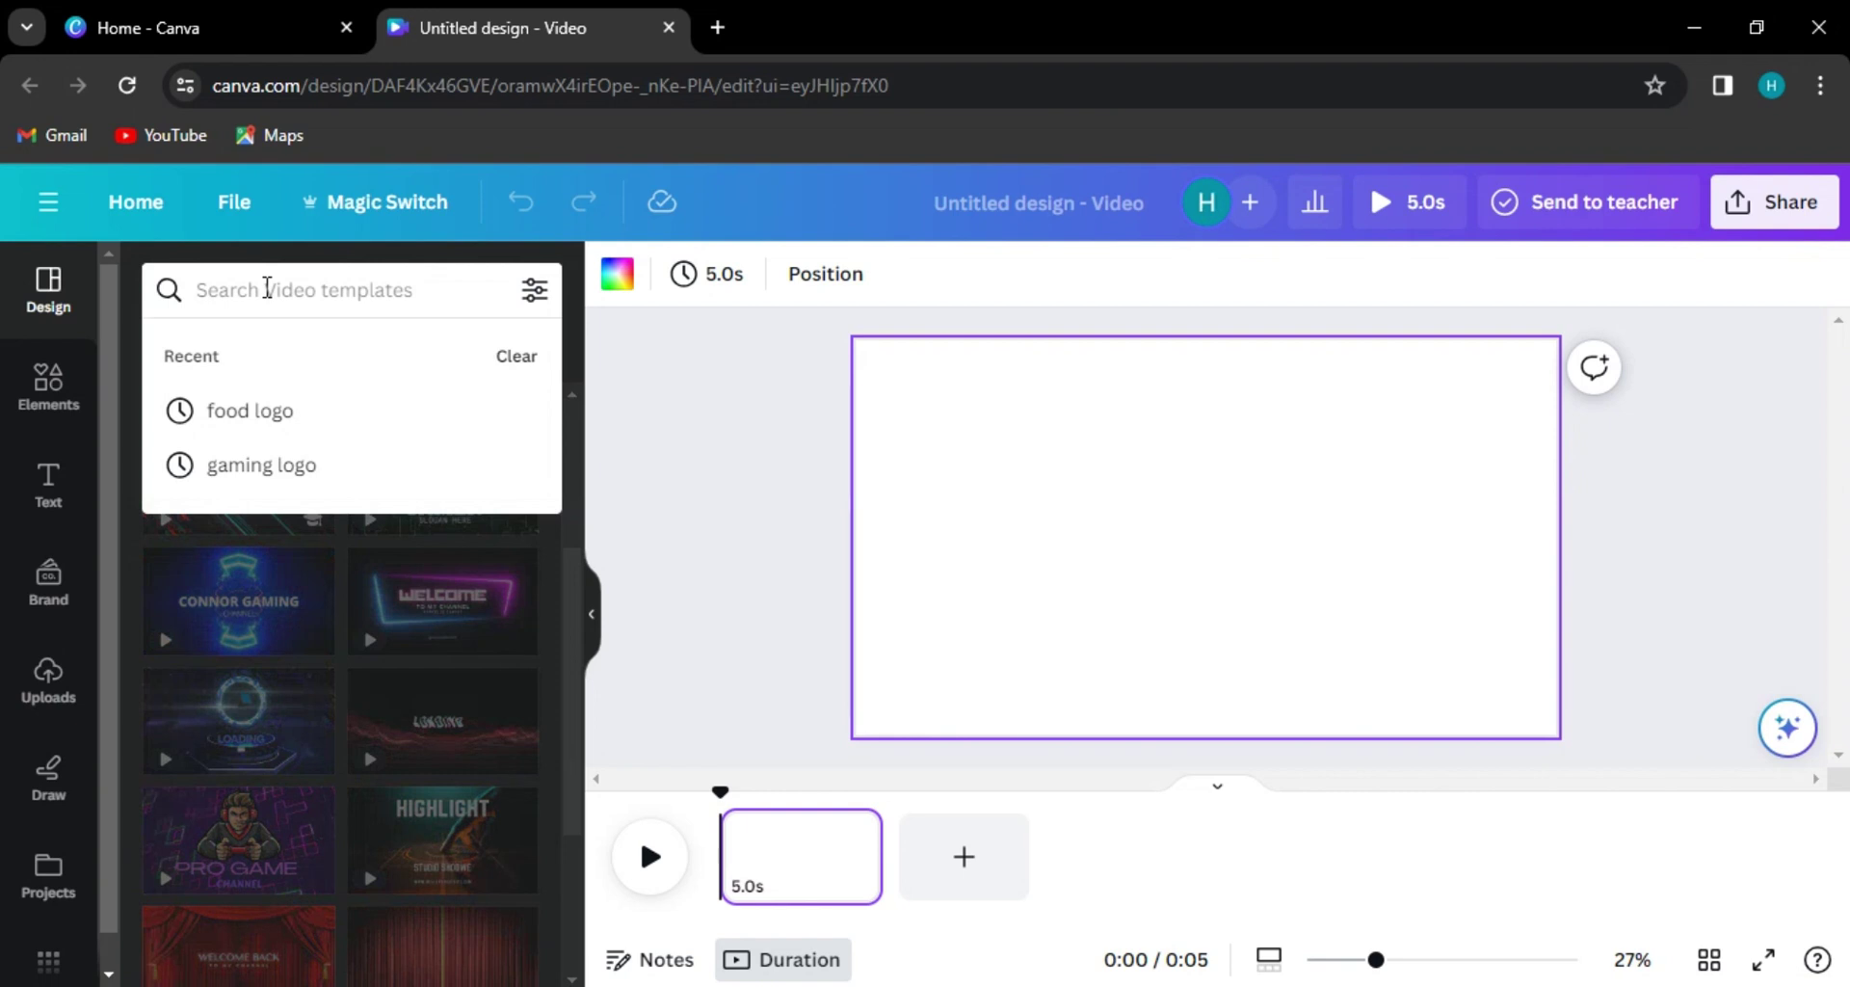
type("food")
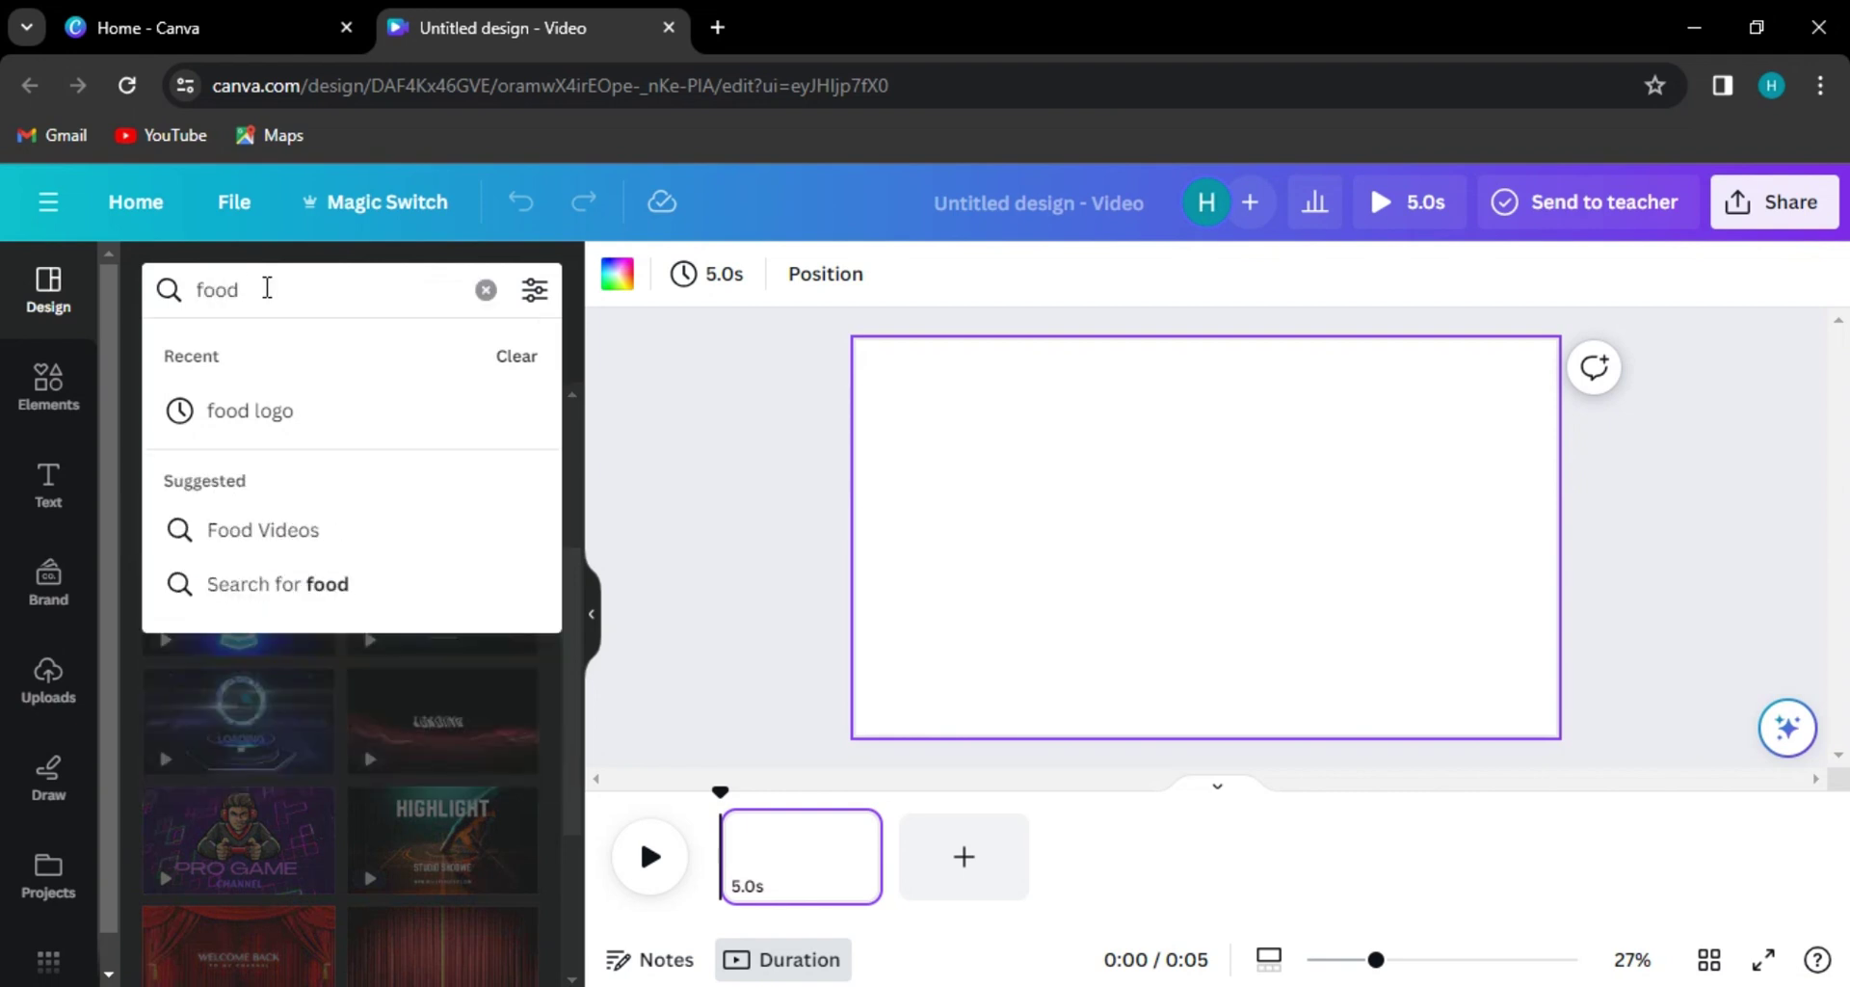
key("Return")
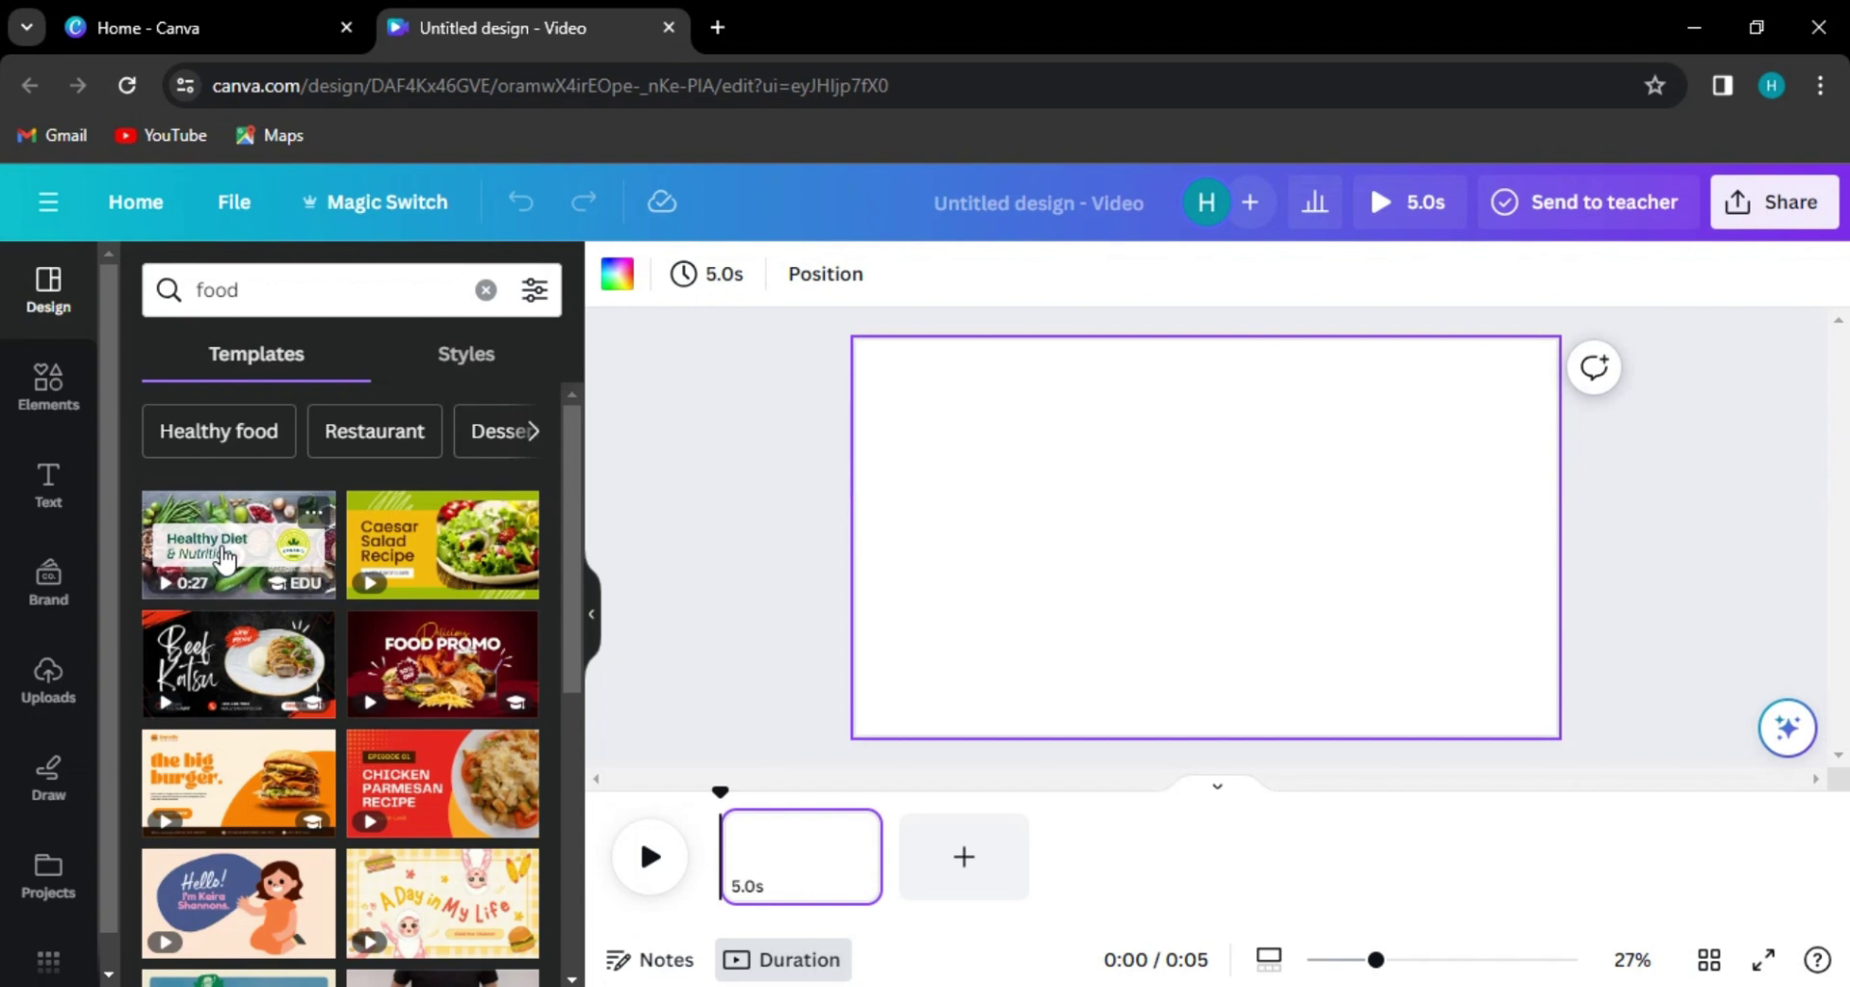
- Preview the food templates, view the details of the Food Promo template and return to the results without applying it
mouse_move(427, 570)
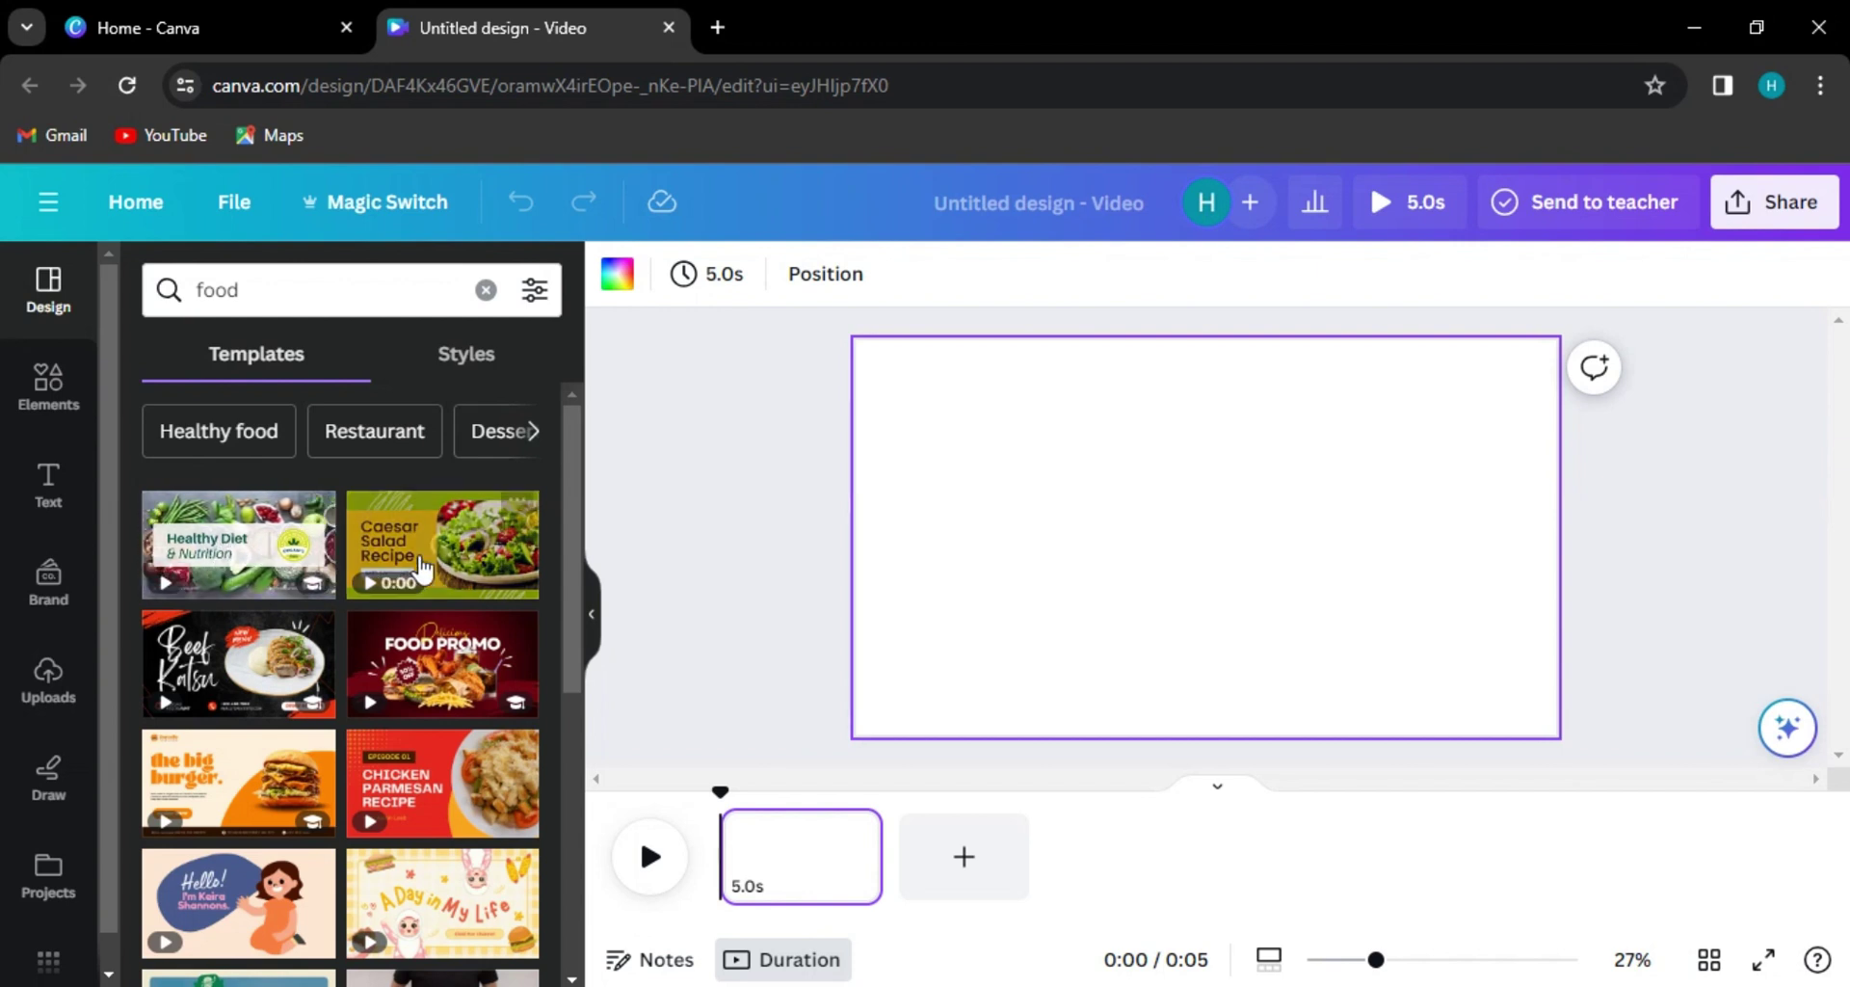
scroll(428, 570, "down", 1)
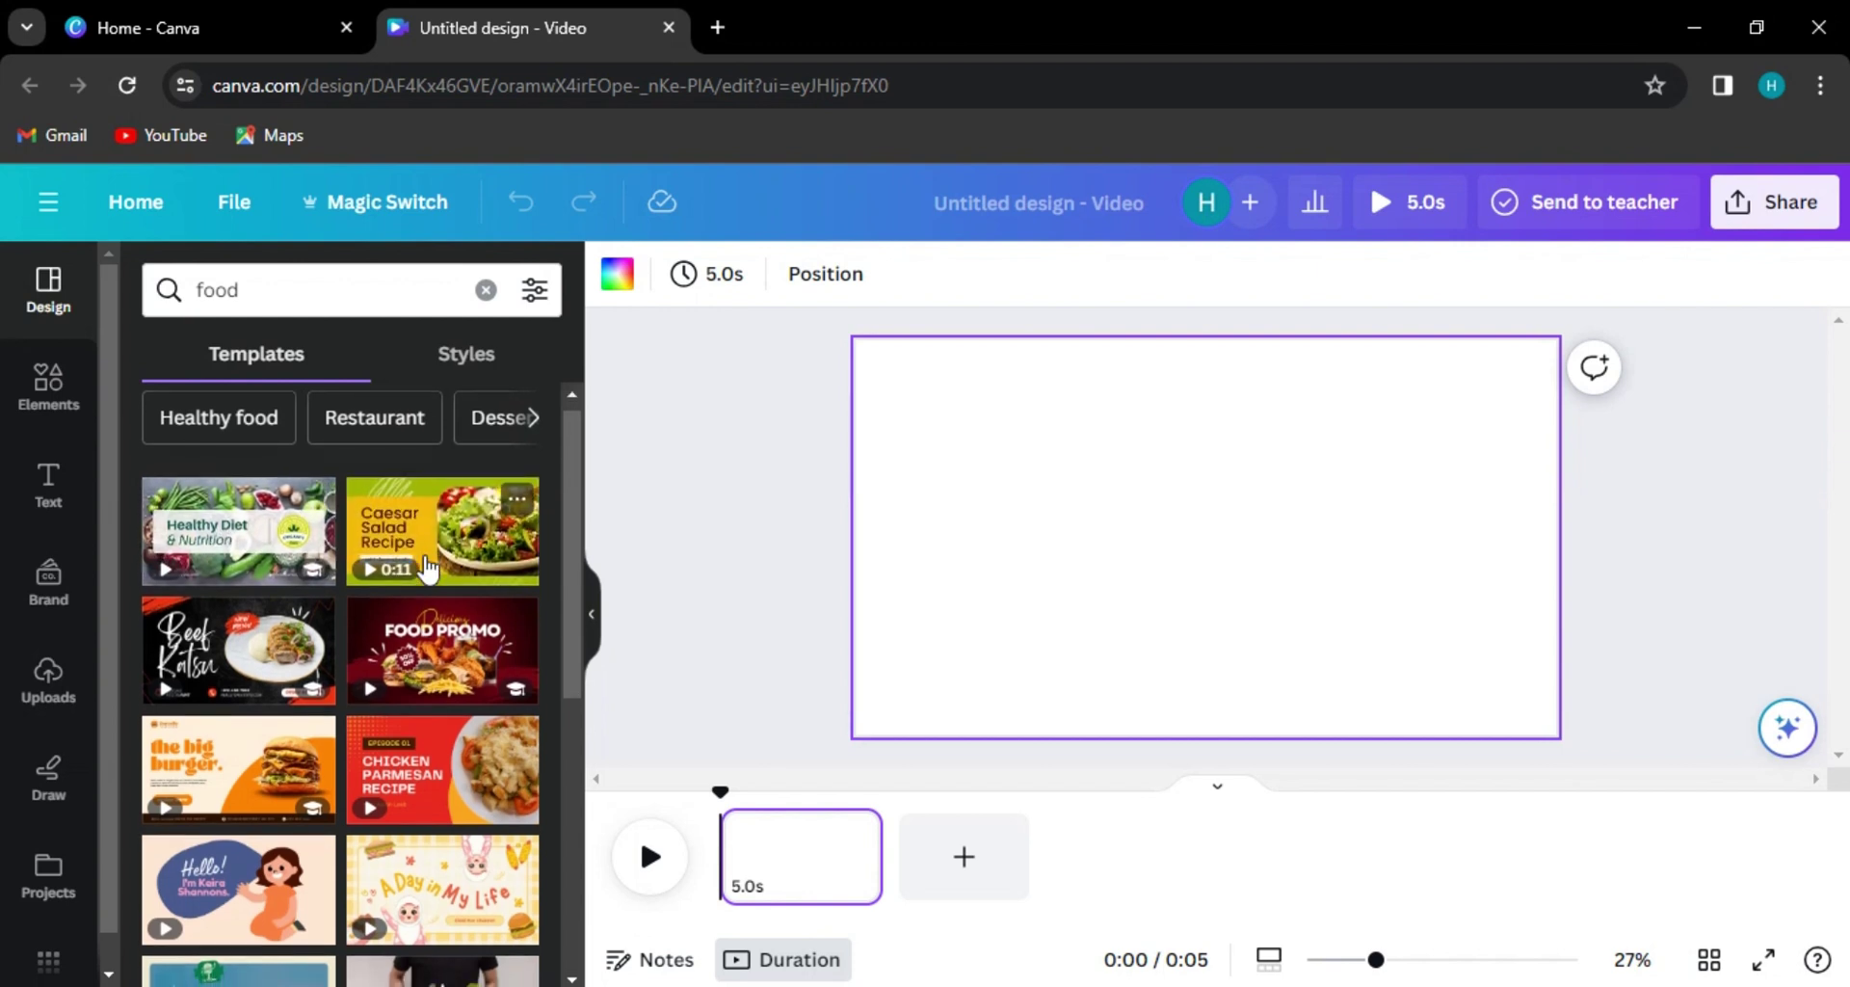
mouse_move(424, 665)
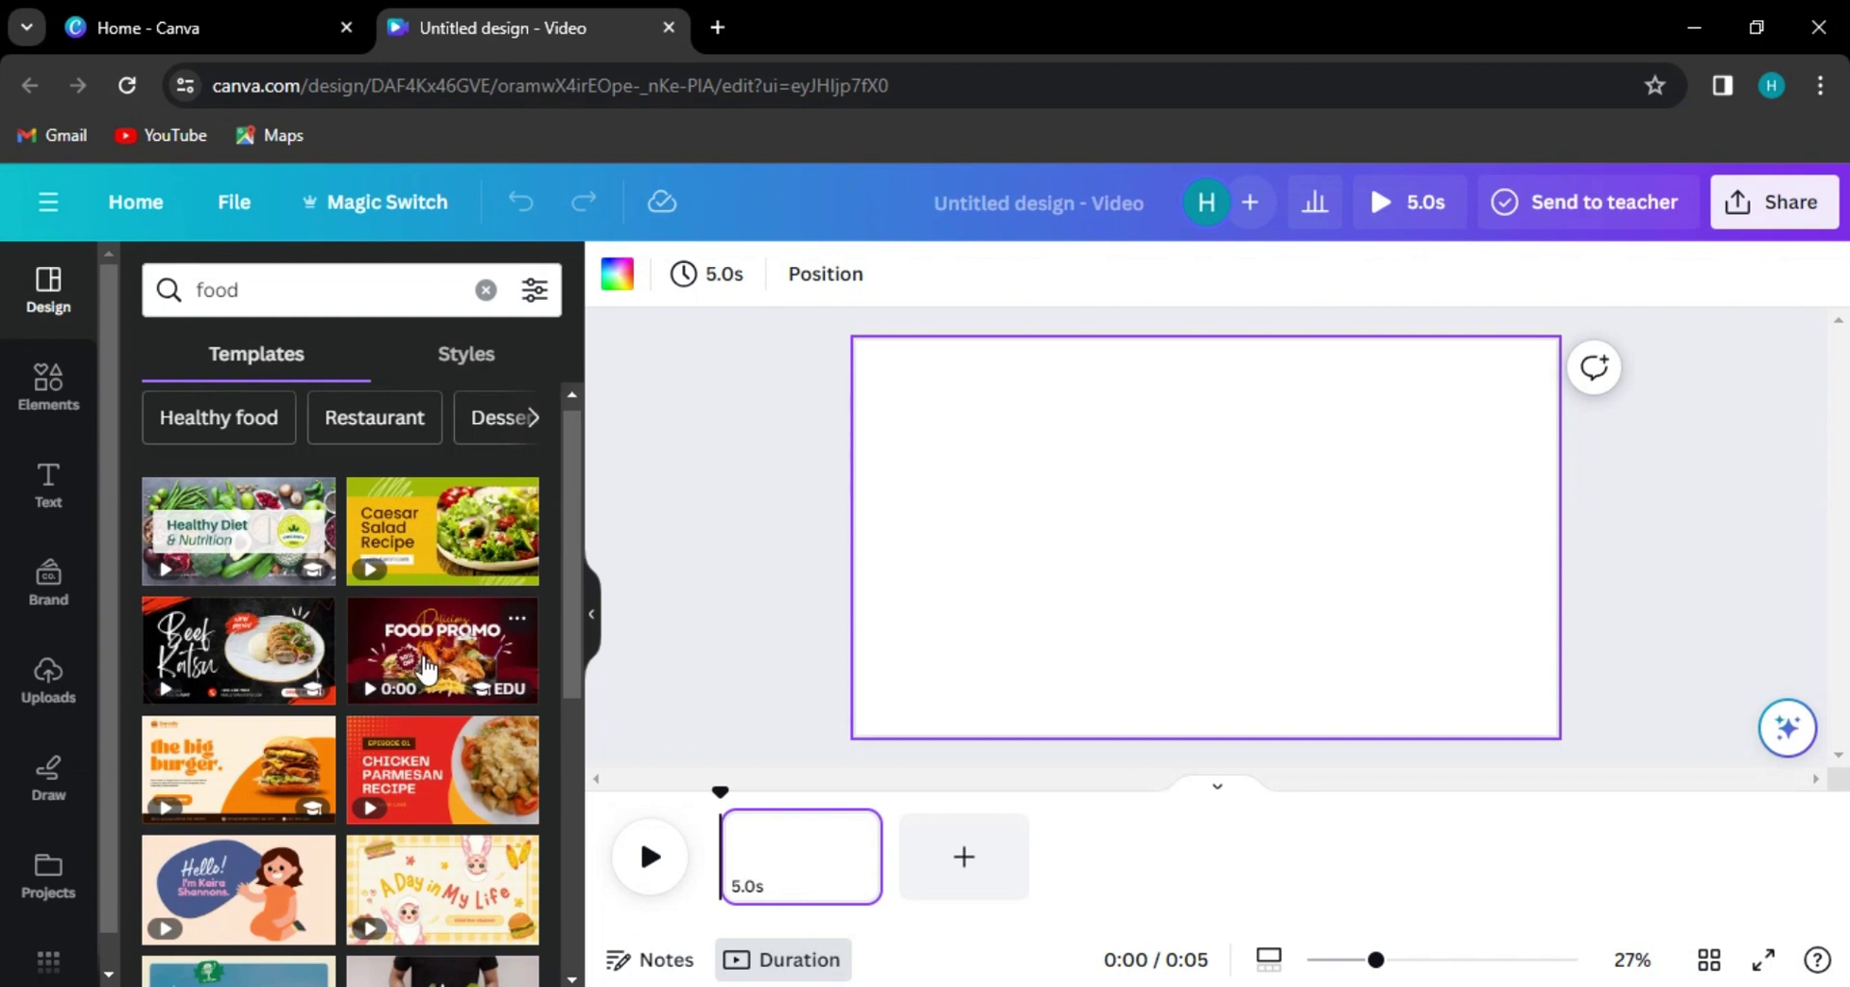
scroll(424, 665, "down", 1)
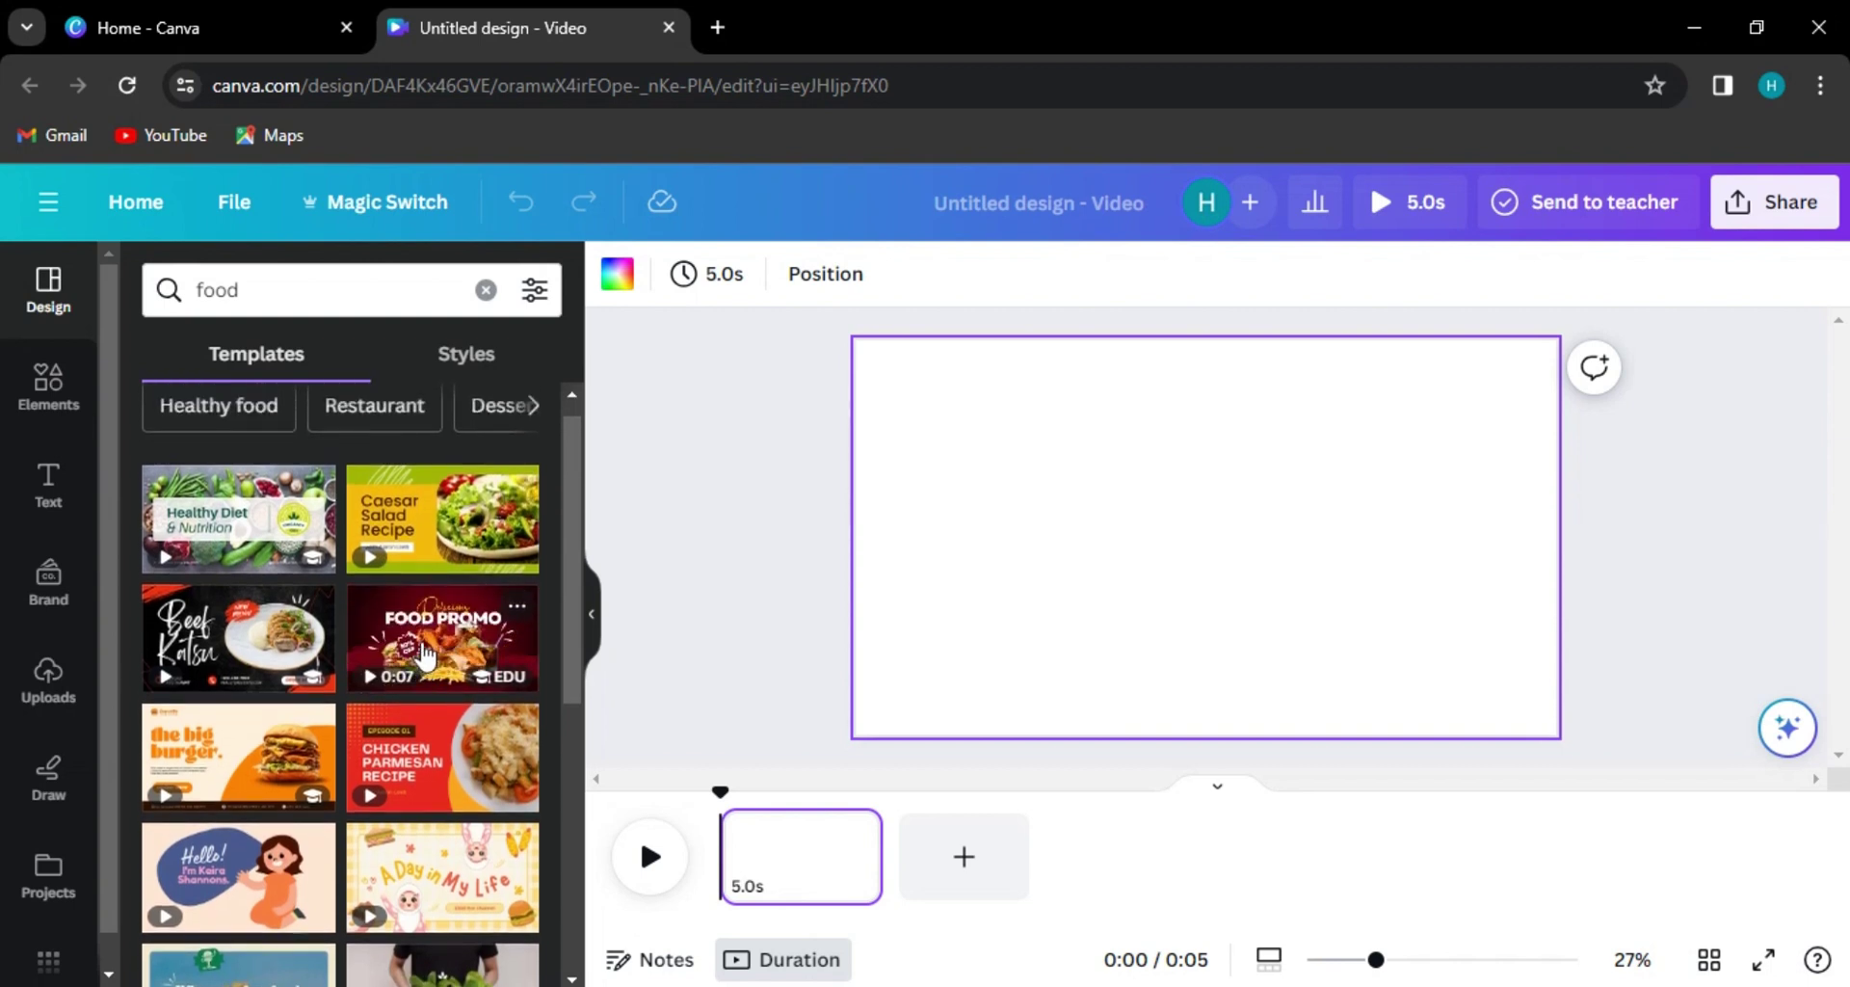
left_click(410, 659)
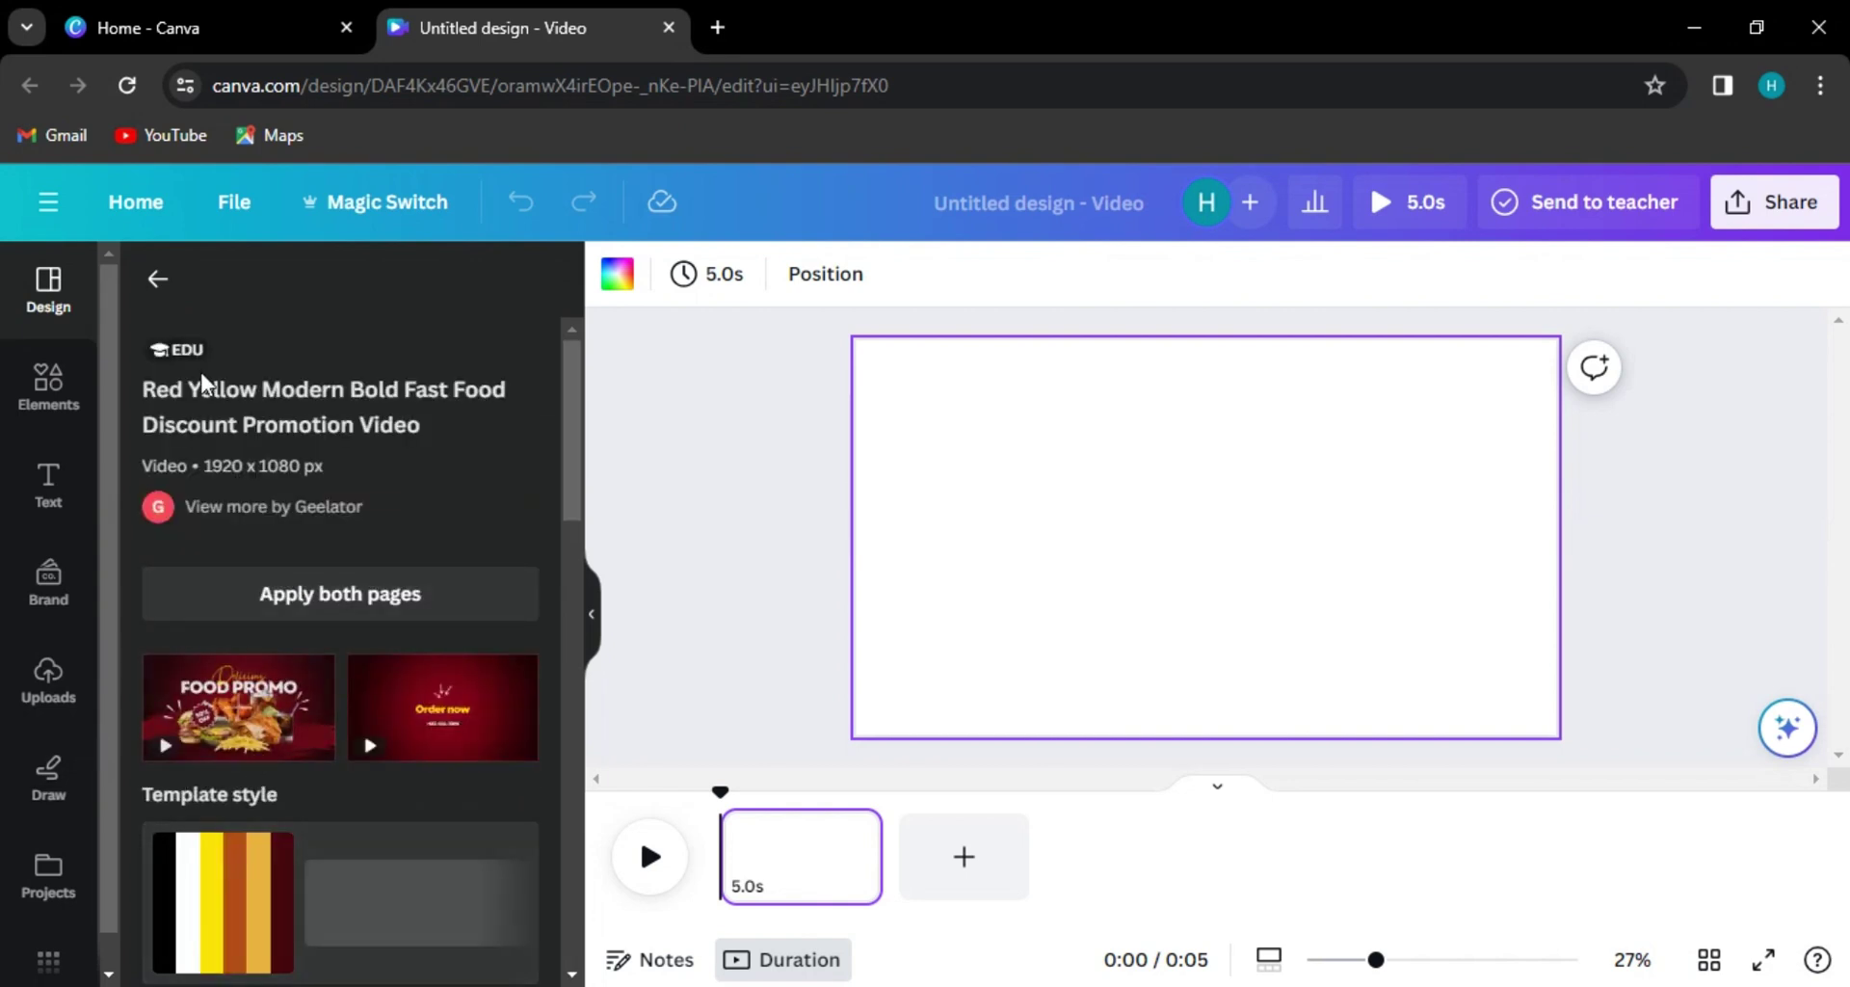
left_click(157, 281)
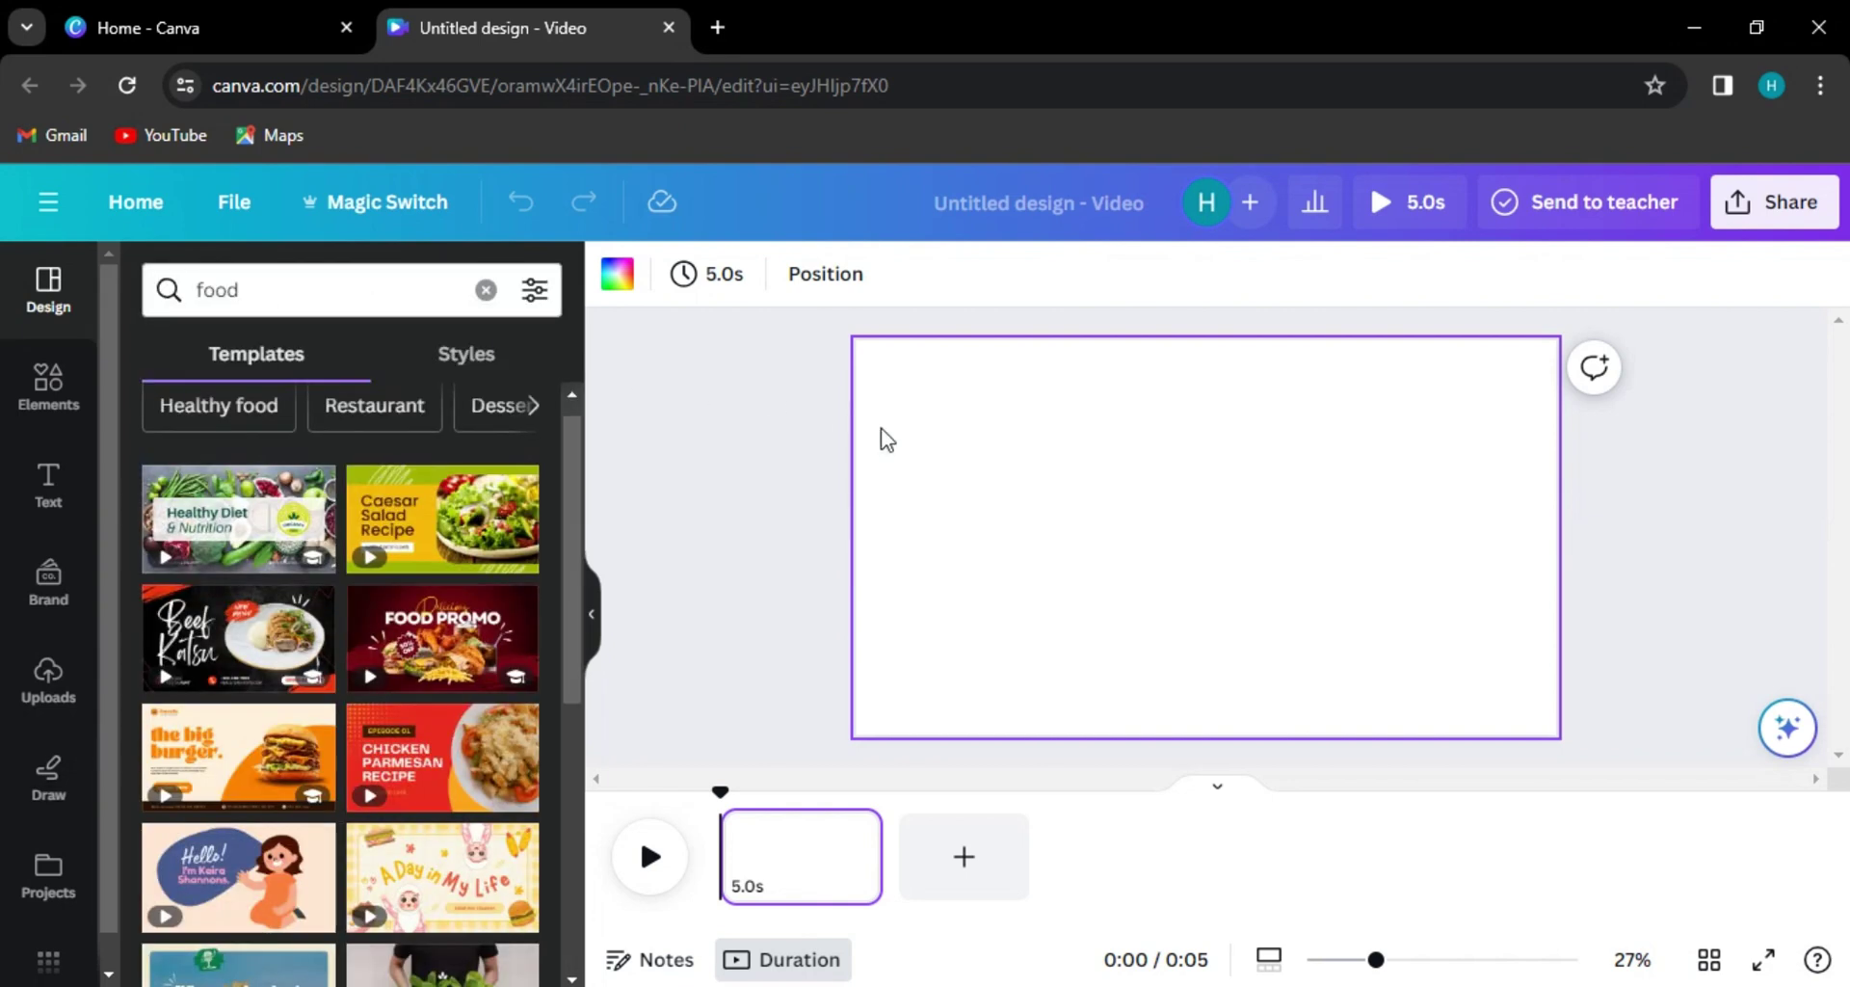
left_click(784, 490)
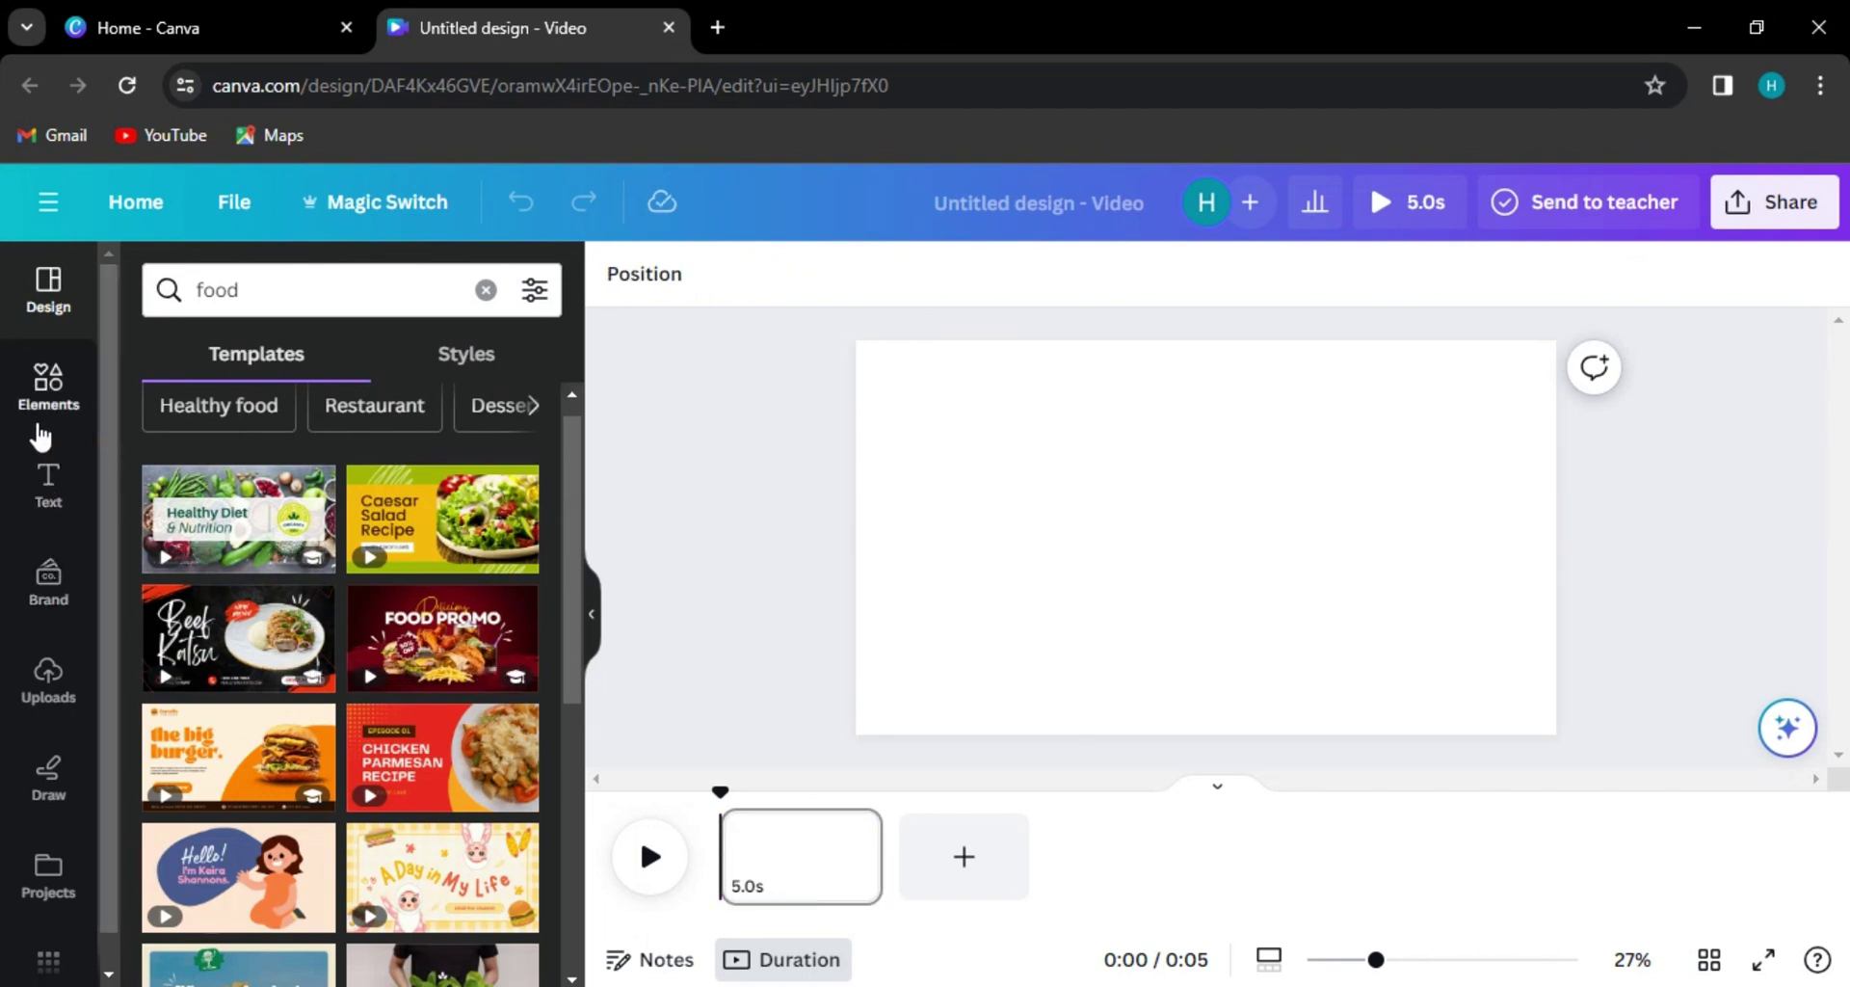
- Search the elements library for "pink water"
left_click(80, 368)
left_click(207, 295)
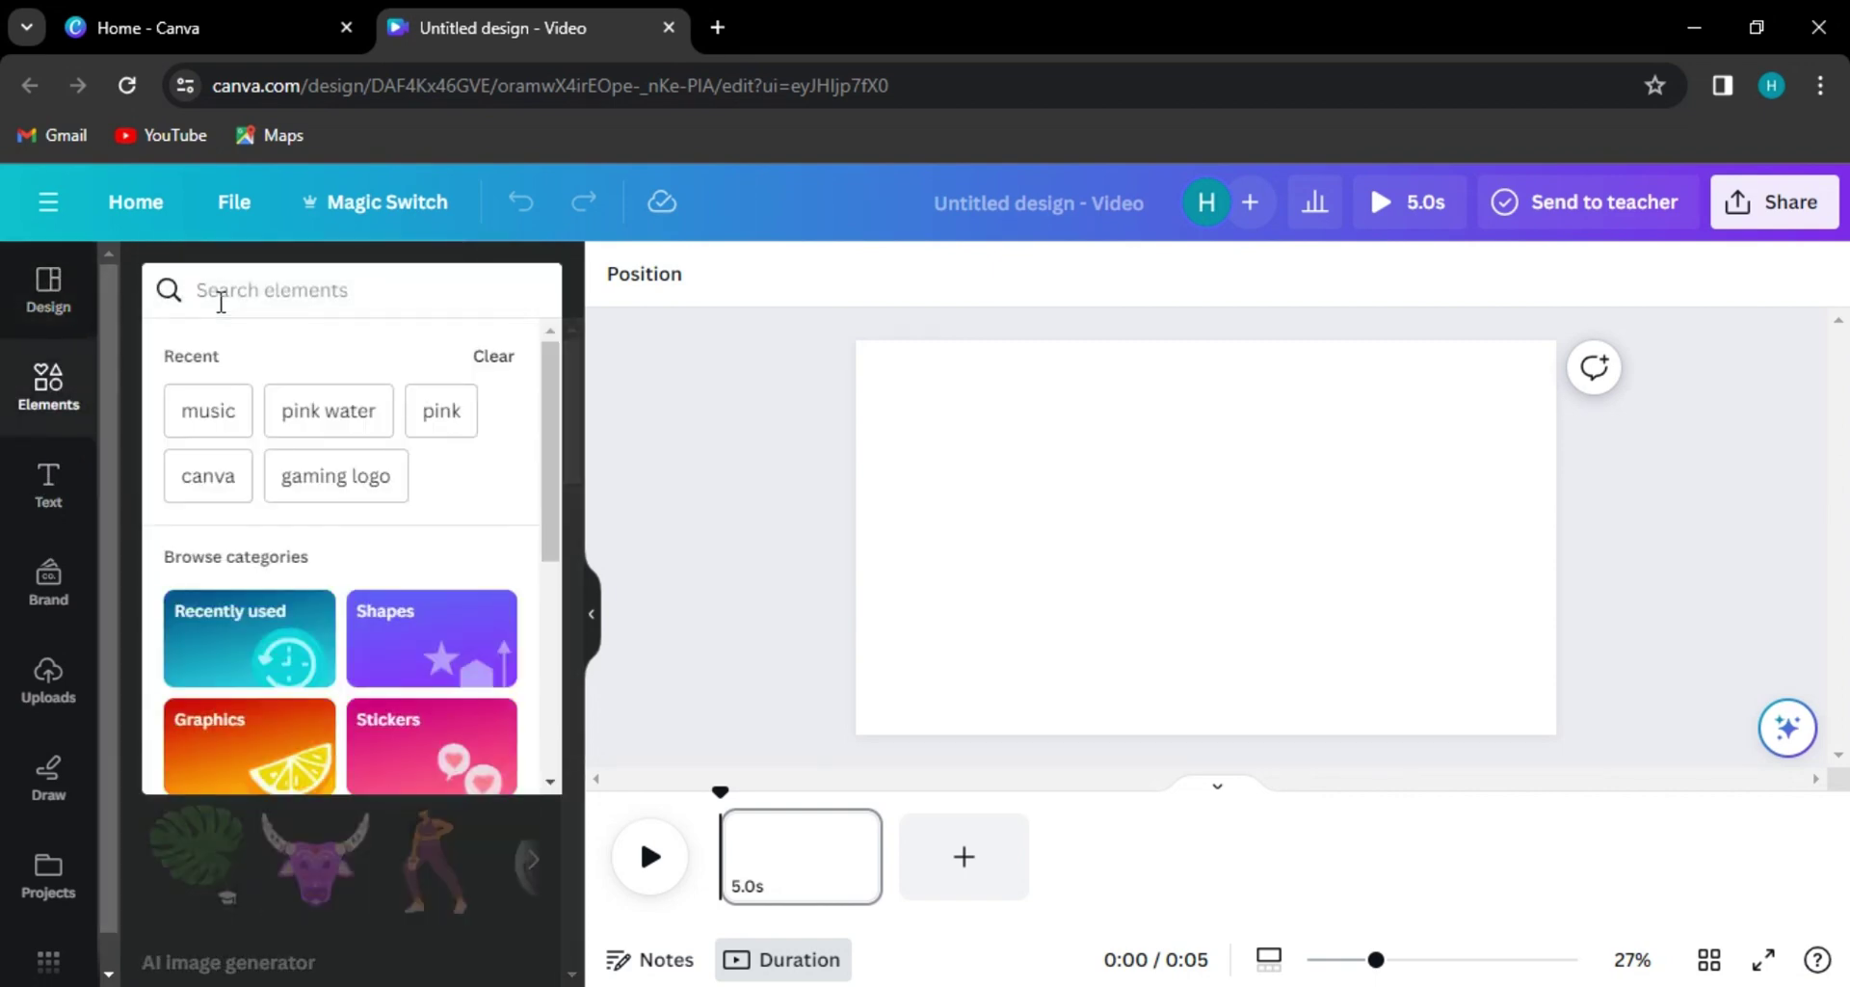
type("pink water")
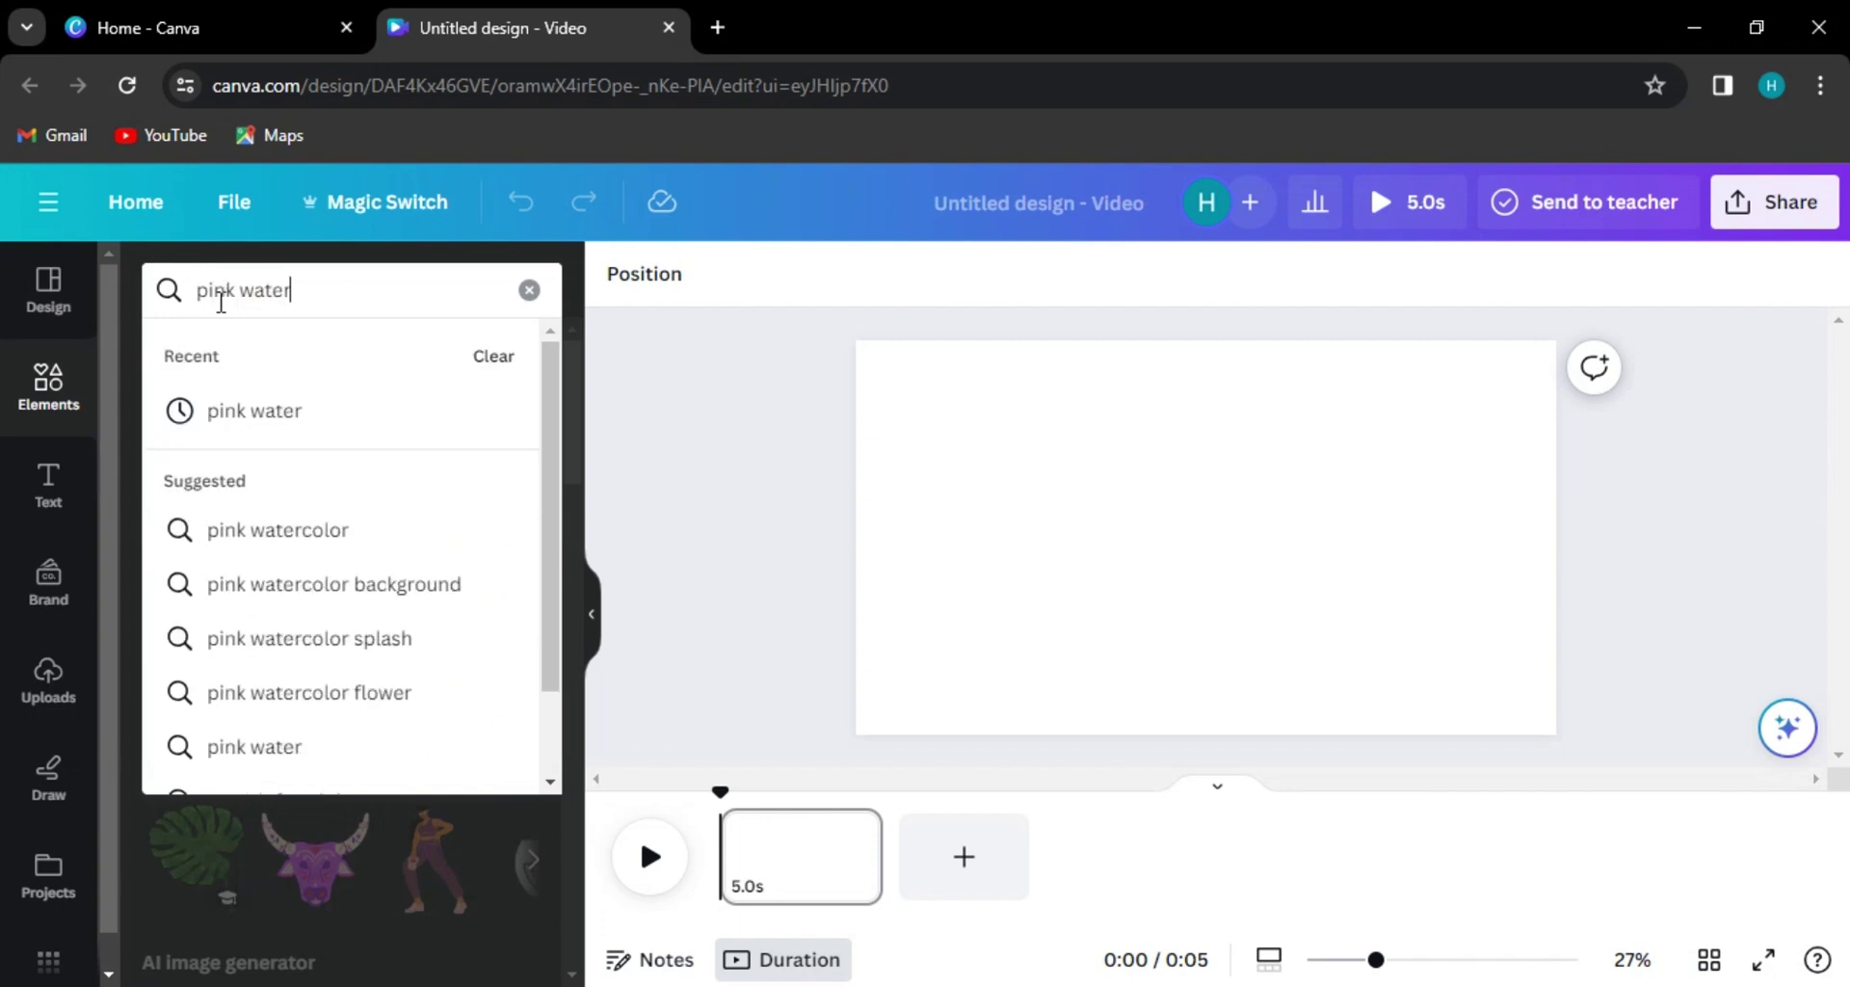
key("Return")
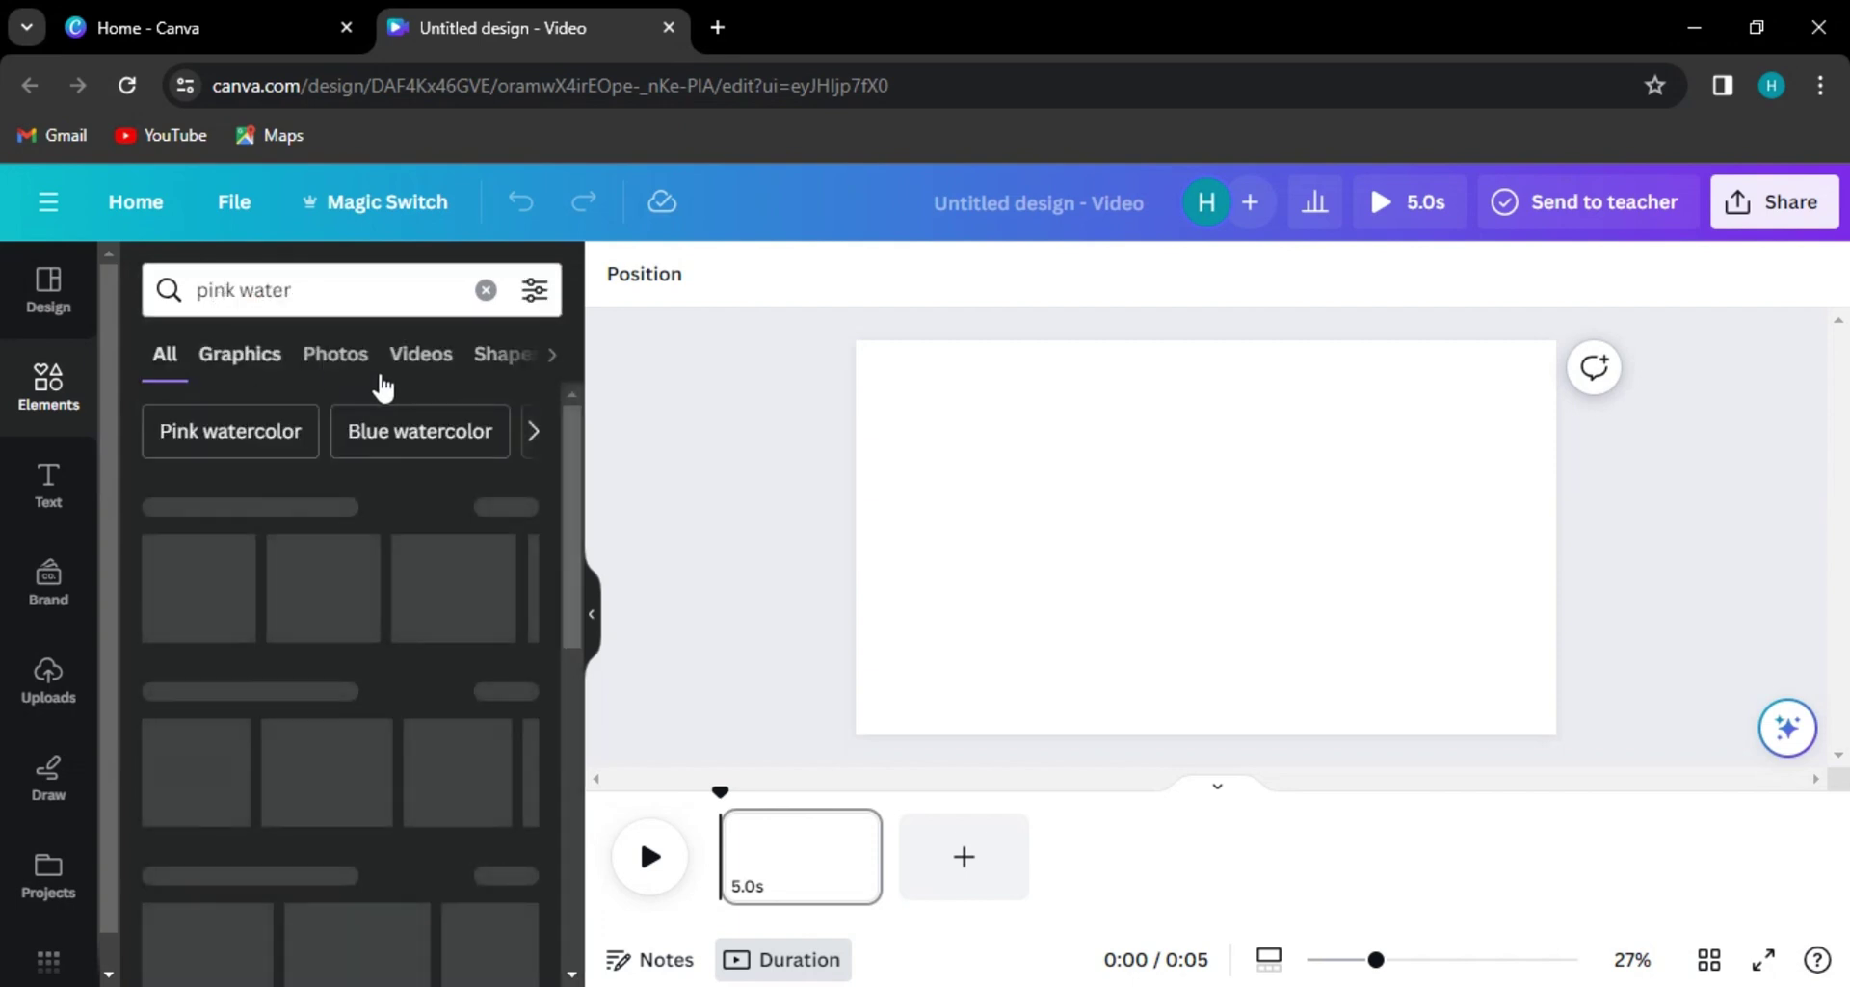
- Narrow the pink water results to videos and add the 25.0s pink ink clip on a beige background to the page
left_click(546, 356)
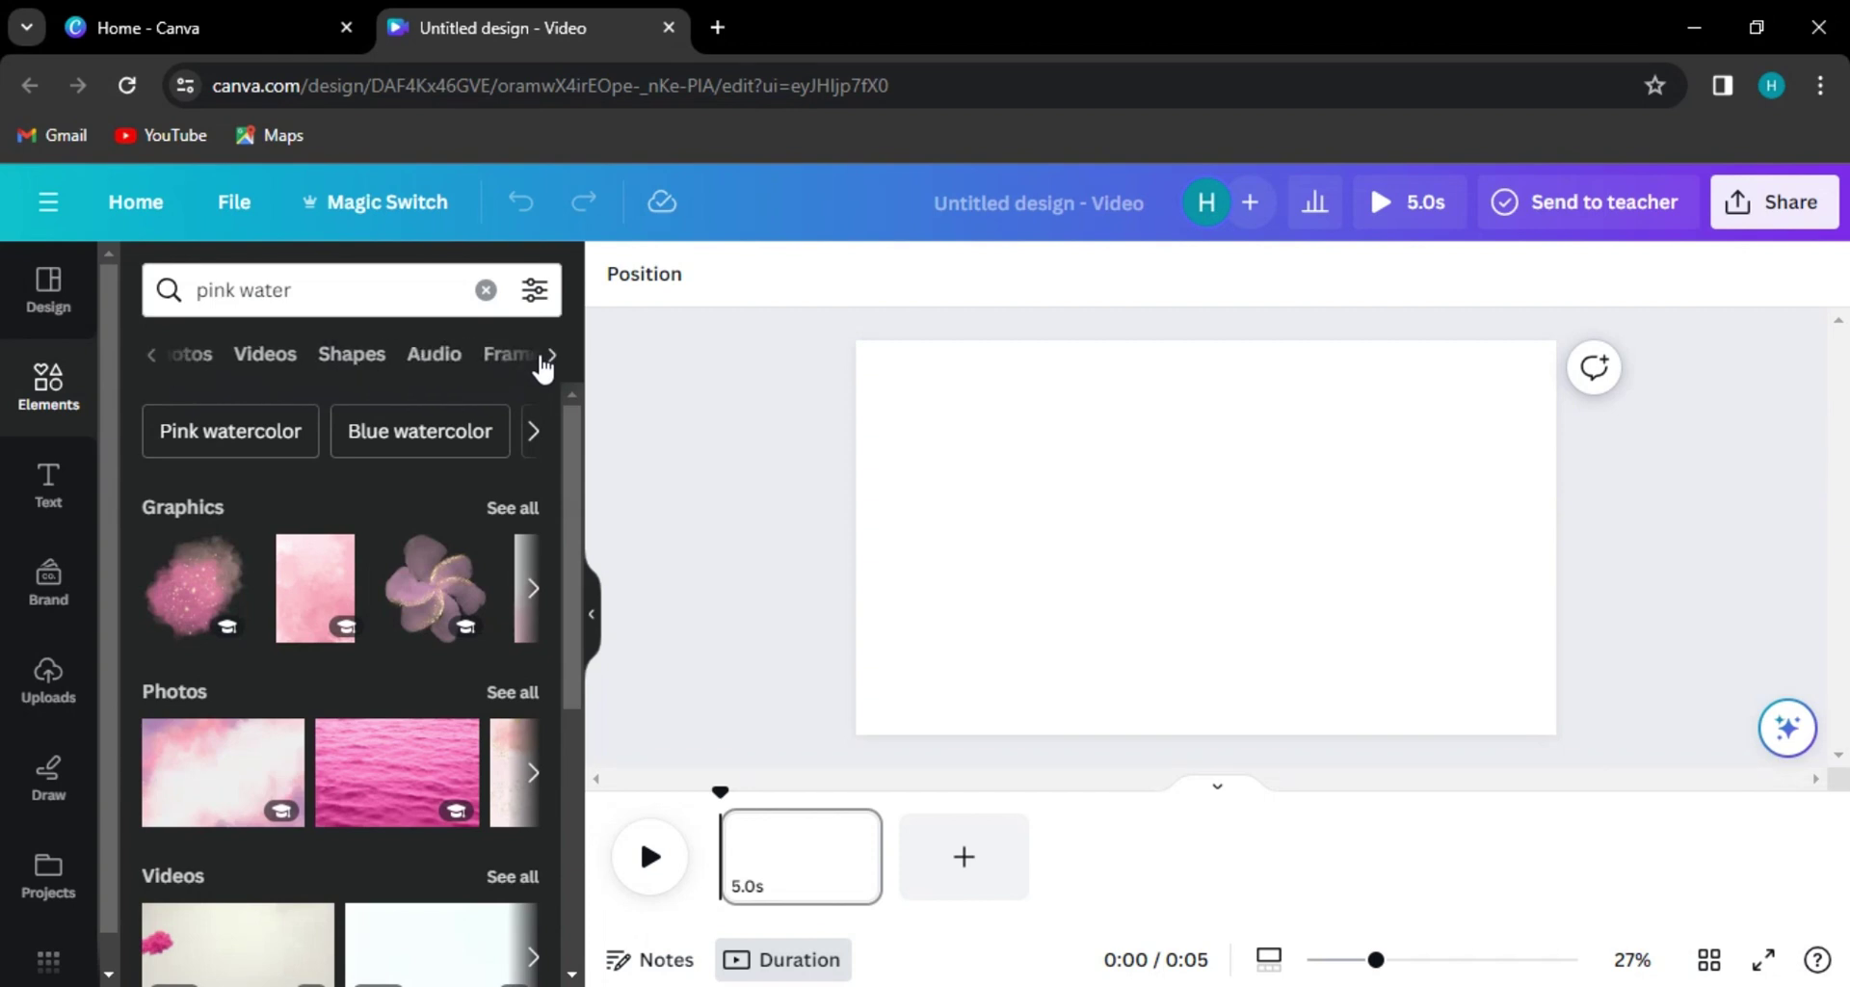
left_click(166, 357)
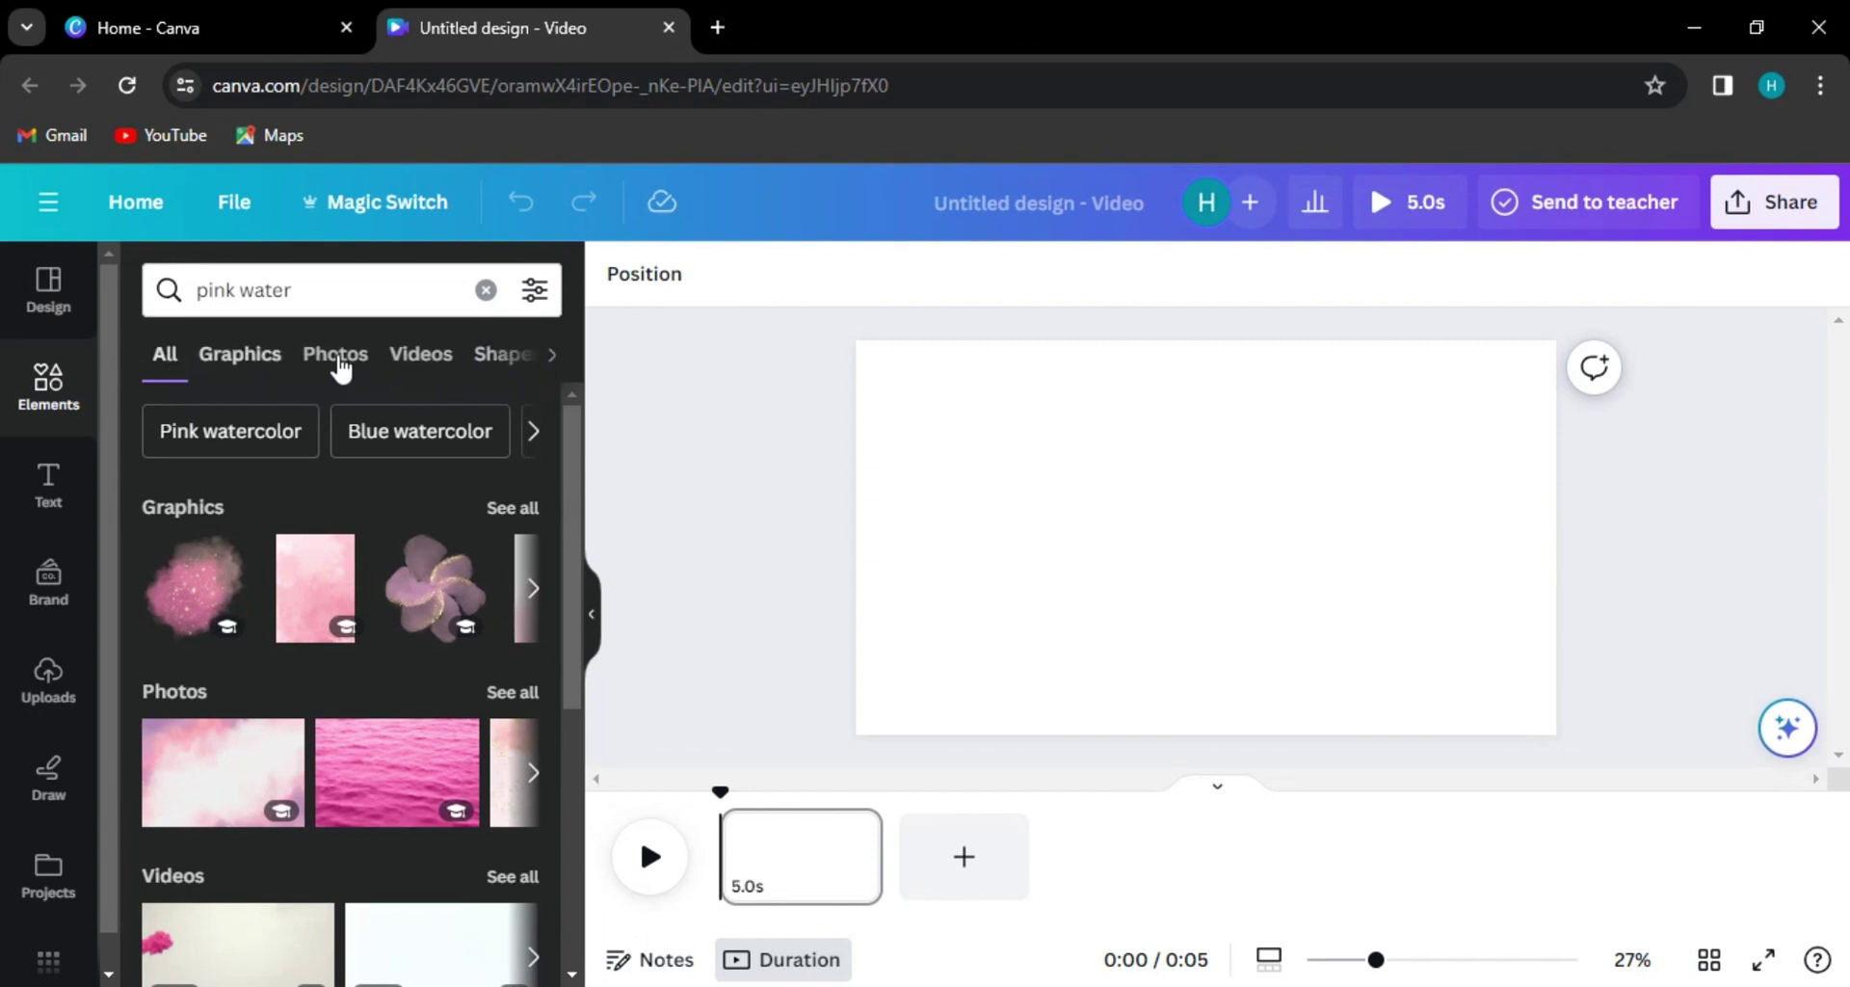
left_click(419, 356)
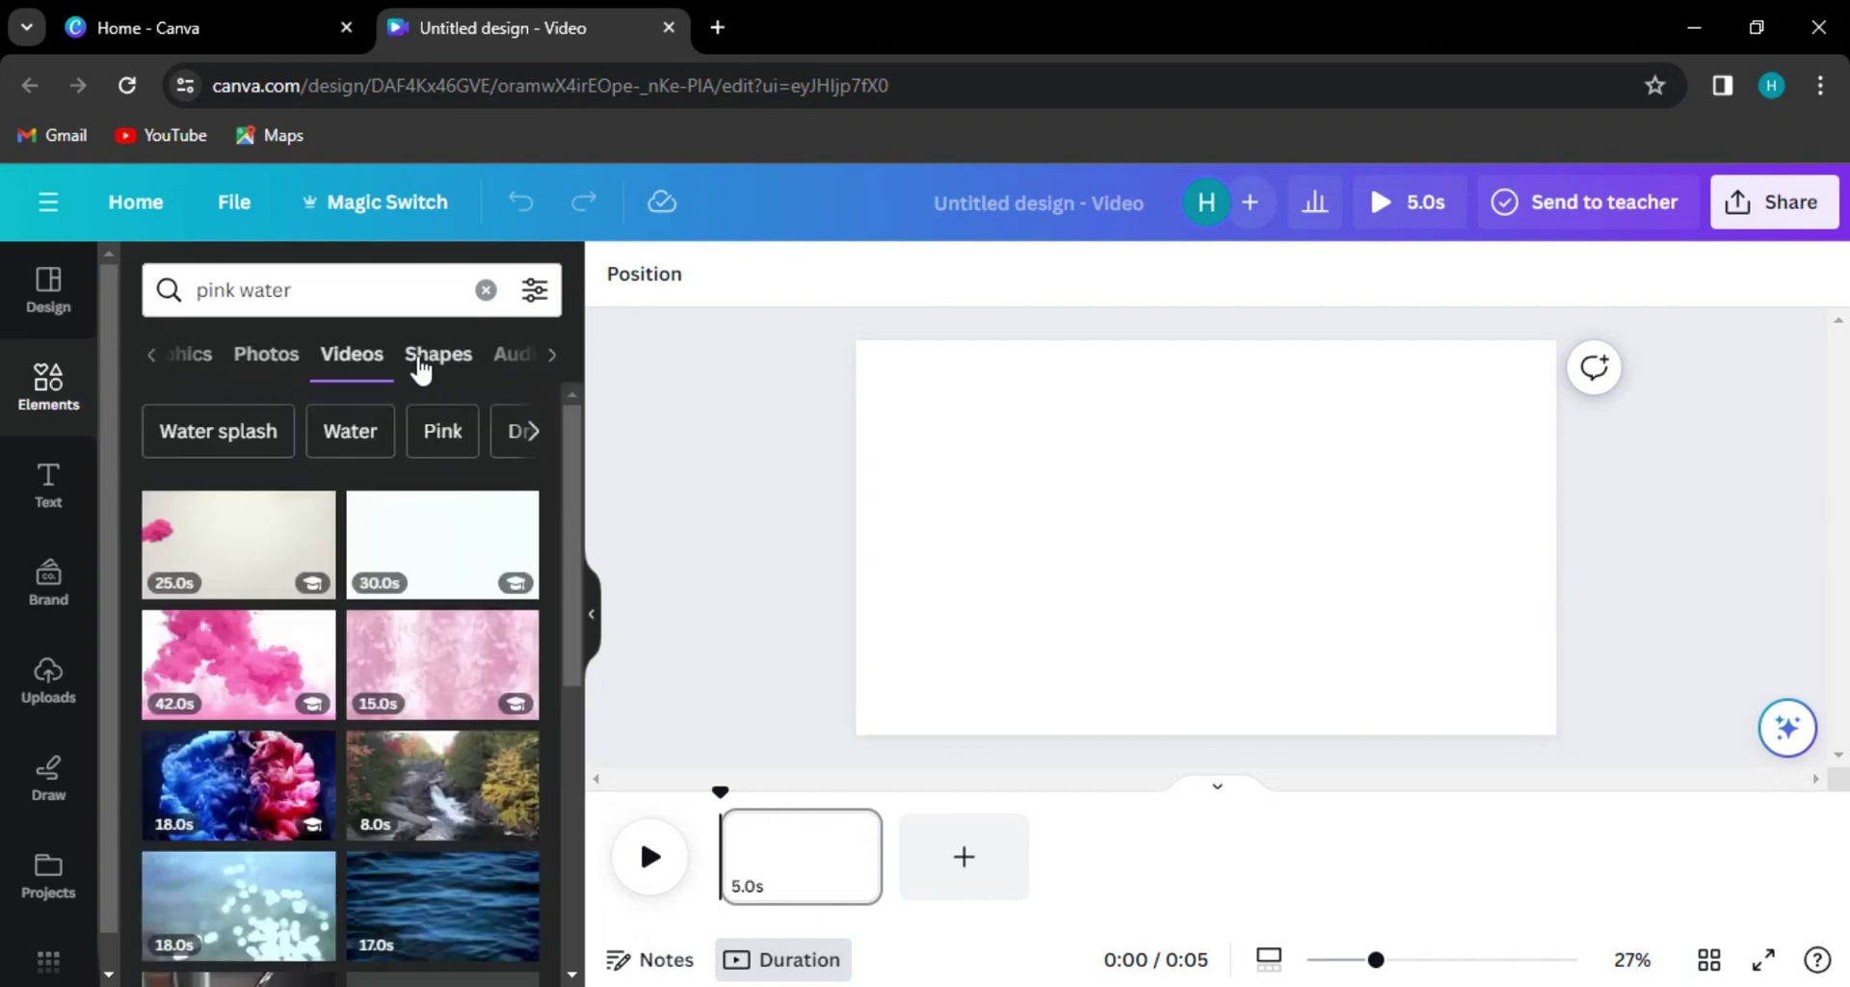
scroll(415, 597, "down", 5)
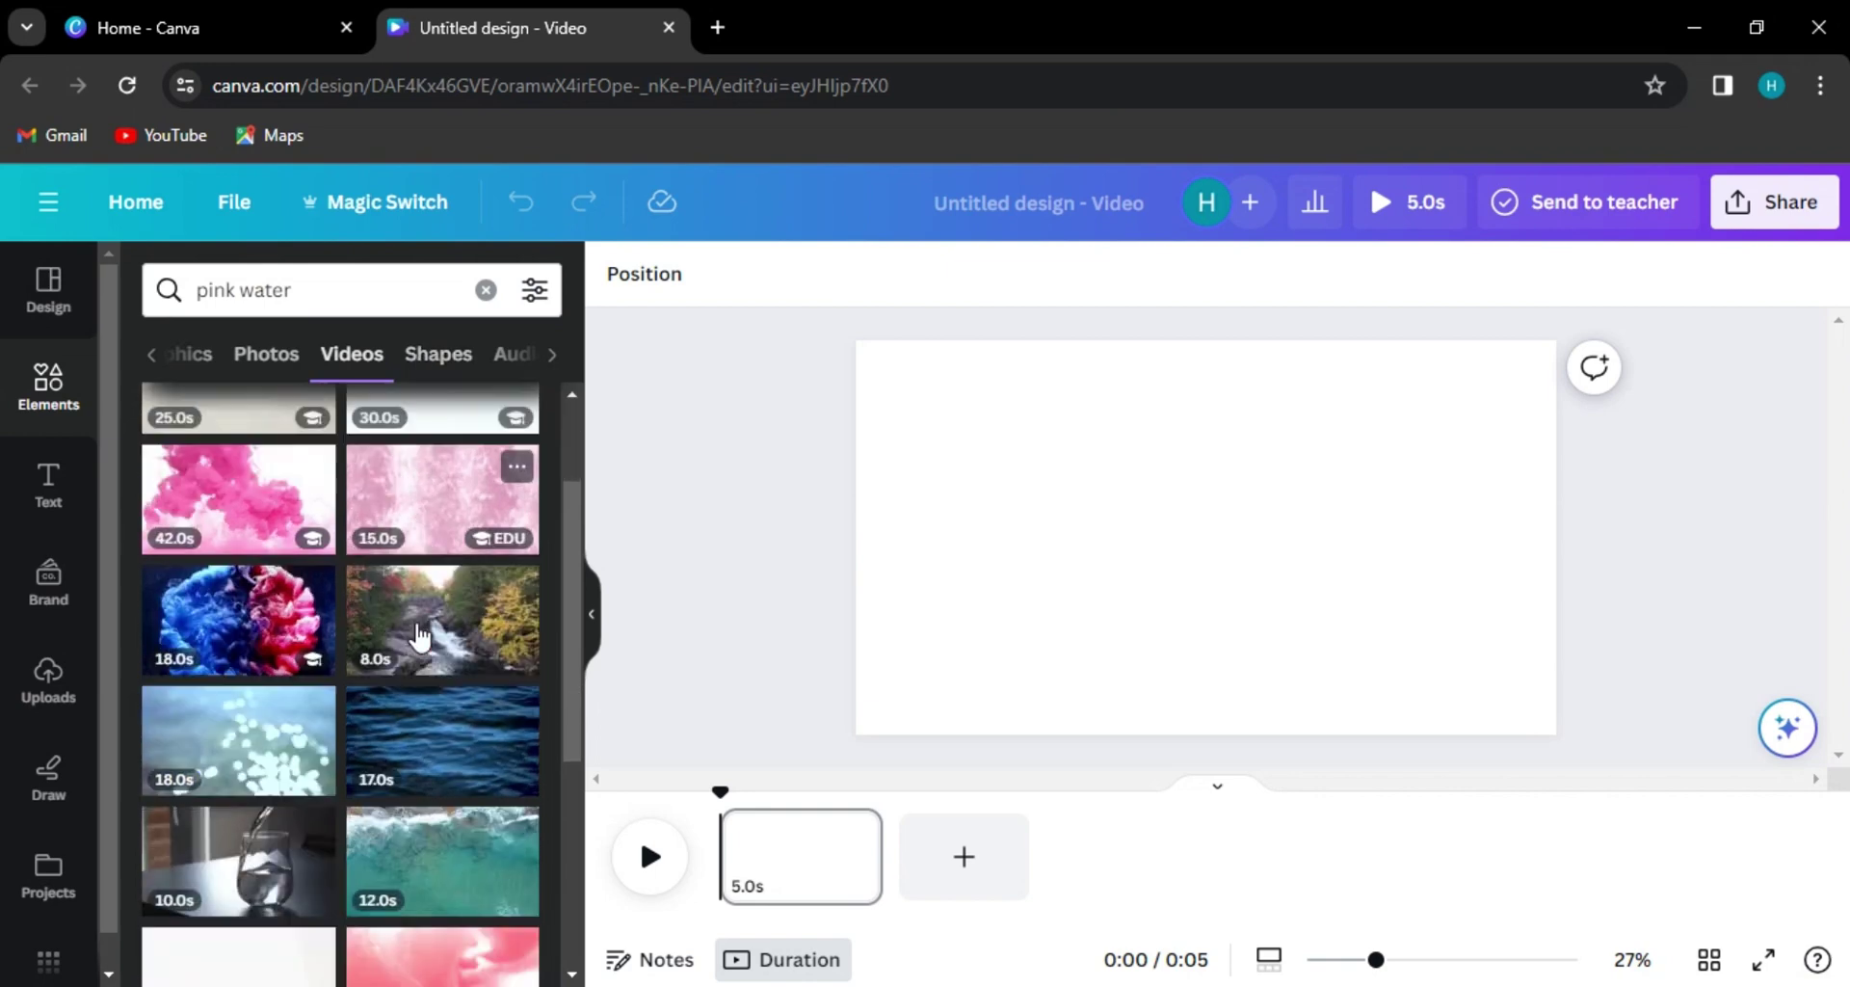
scroll(415, 636, "up", 5)
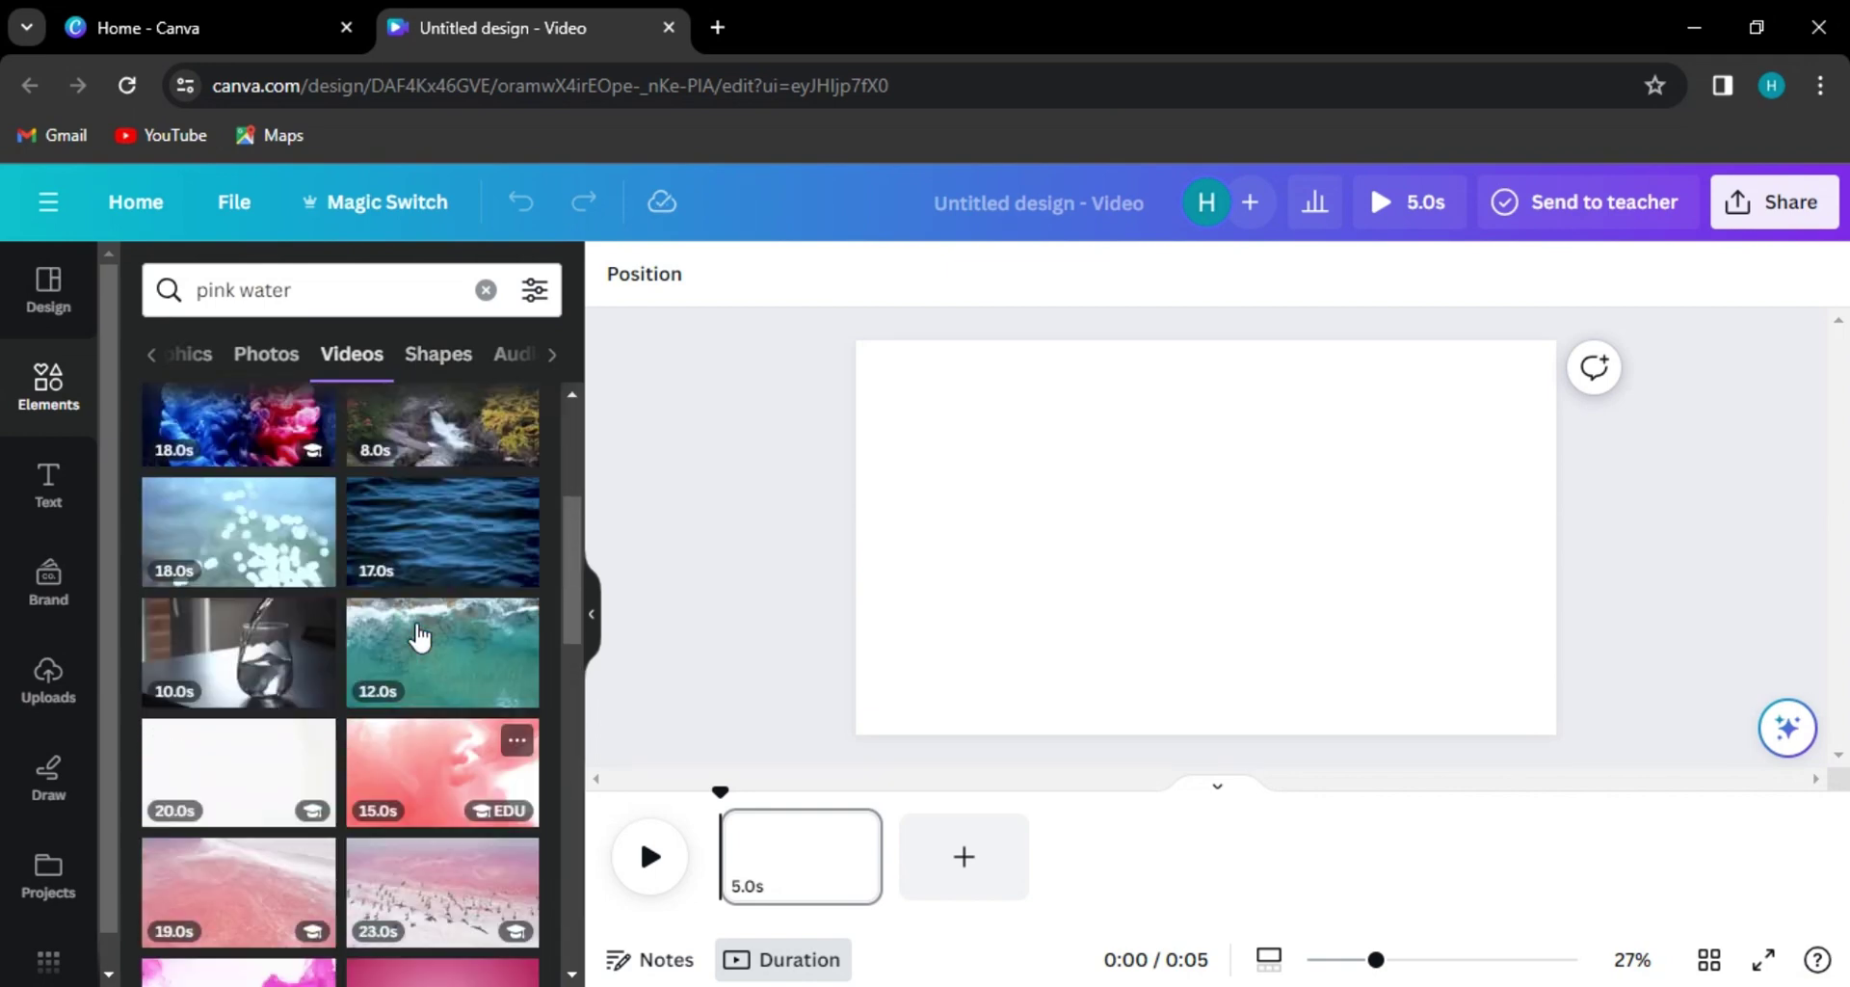
left_click(204, 548)
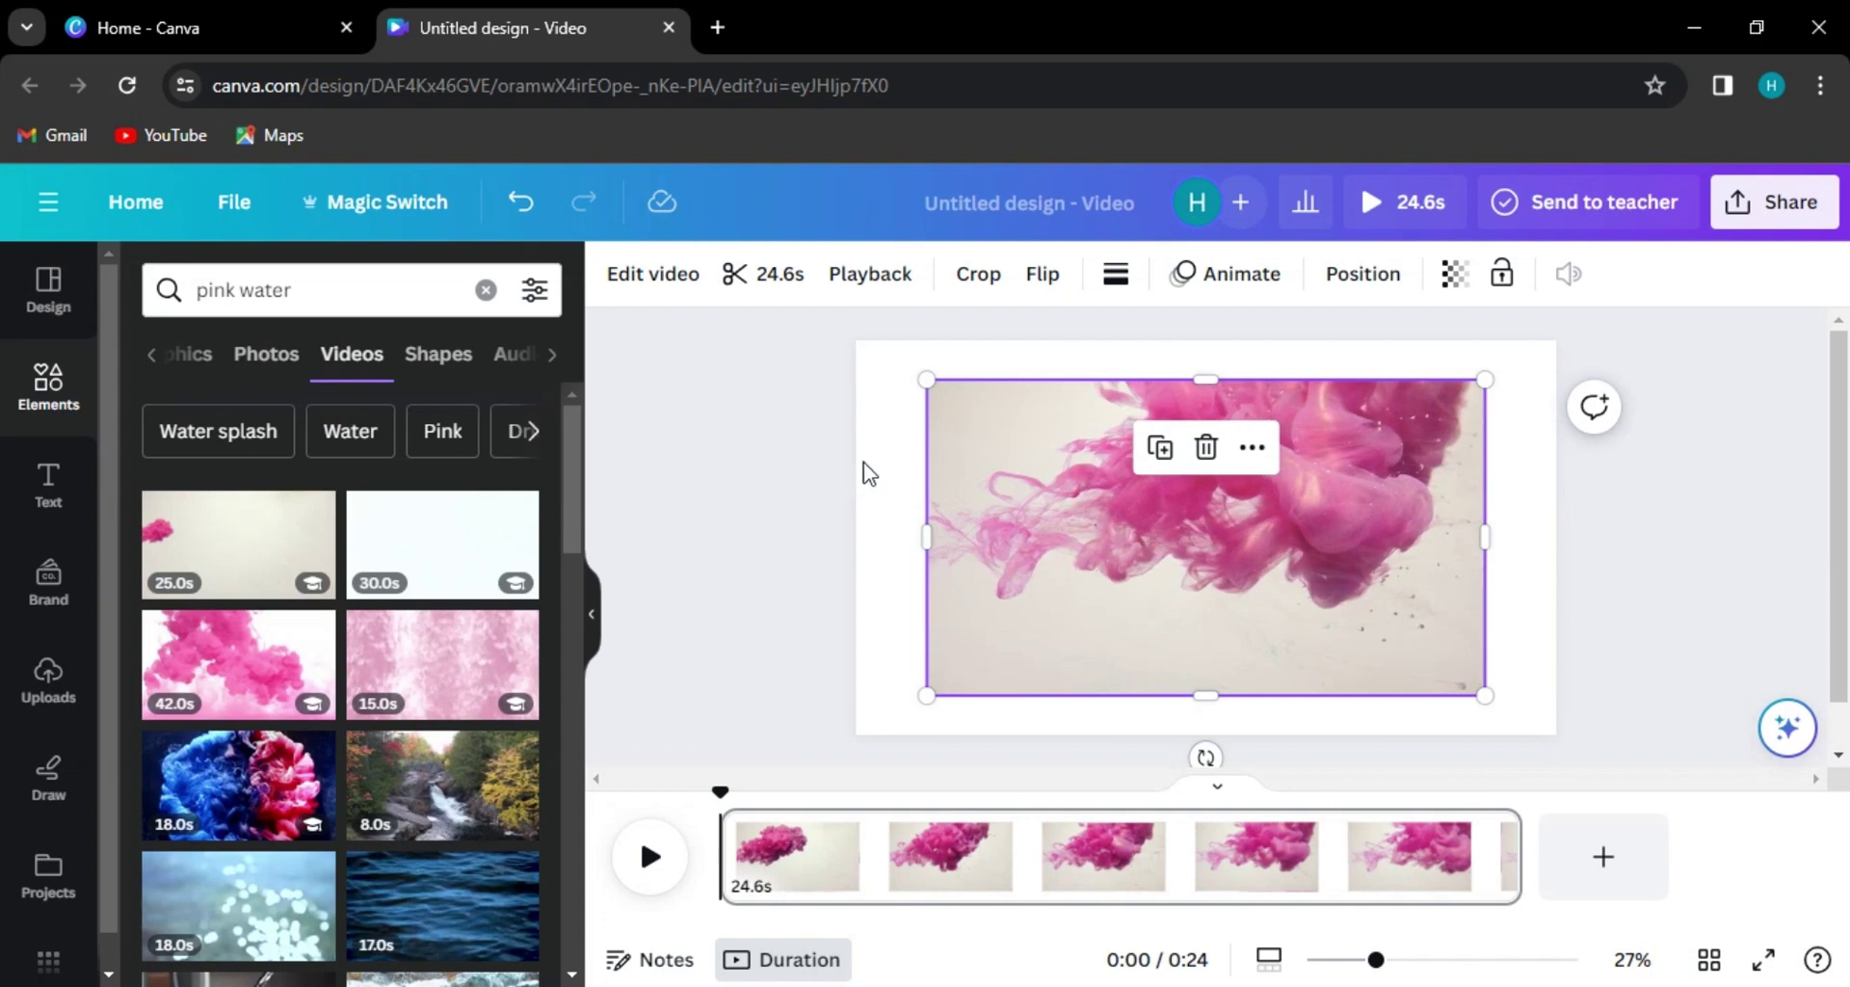
- Add a heading over the pink ink video with the text "BLACKPINK"
left_click(46, 491)
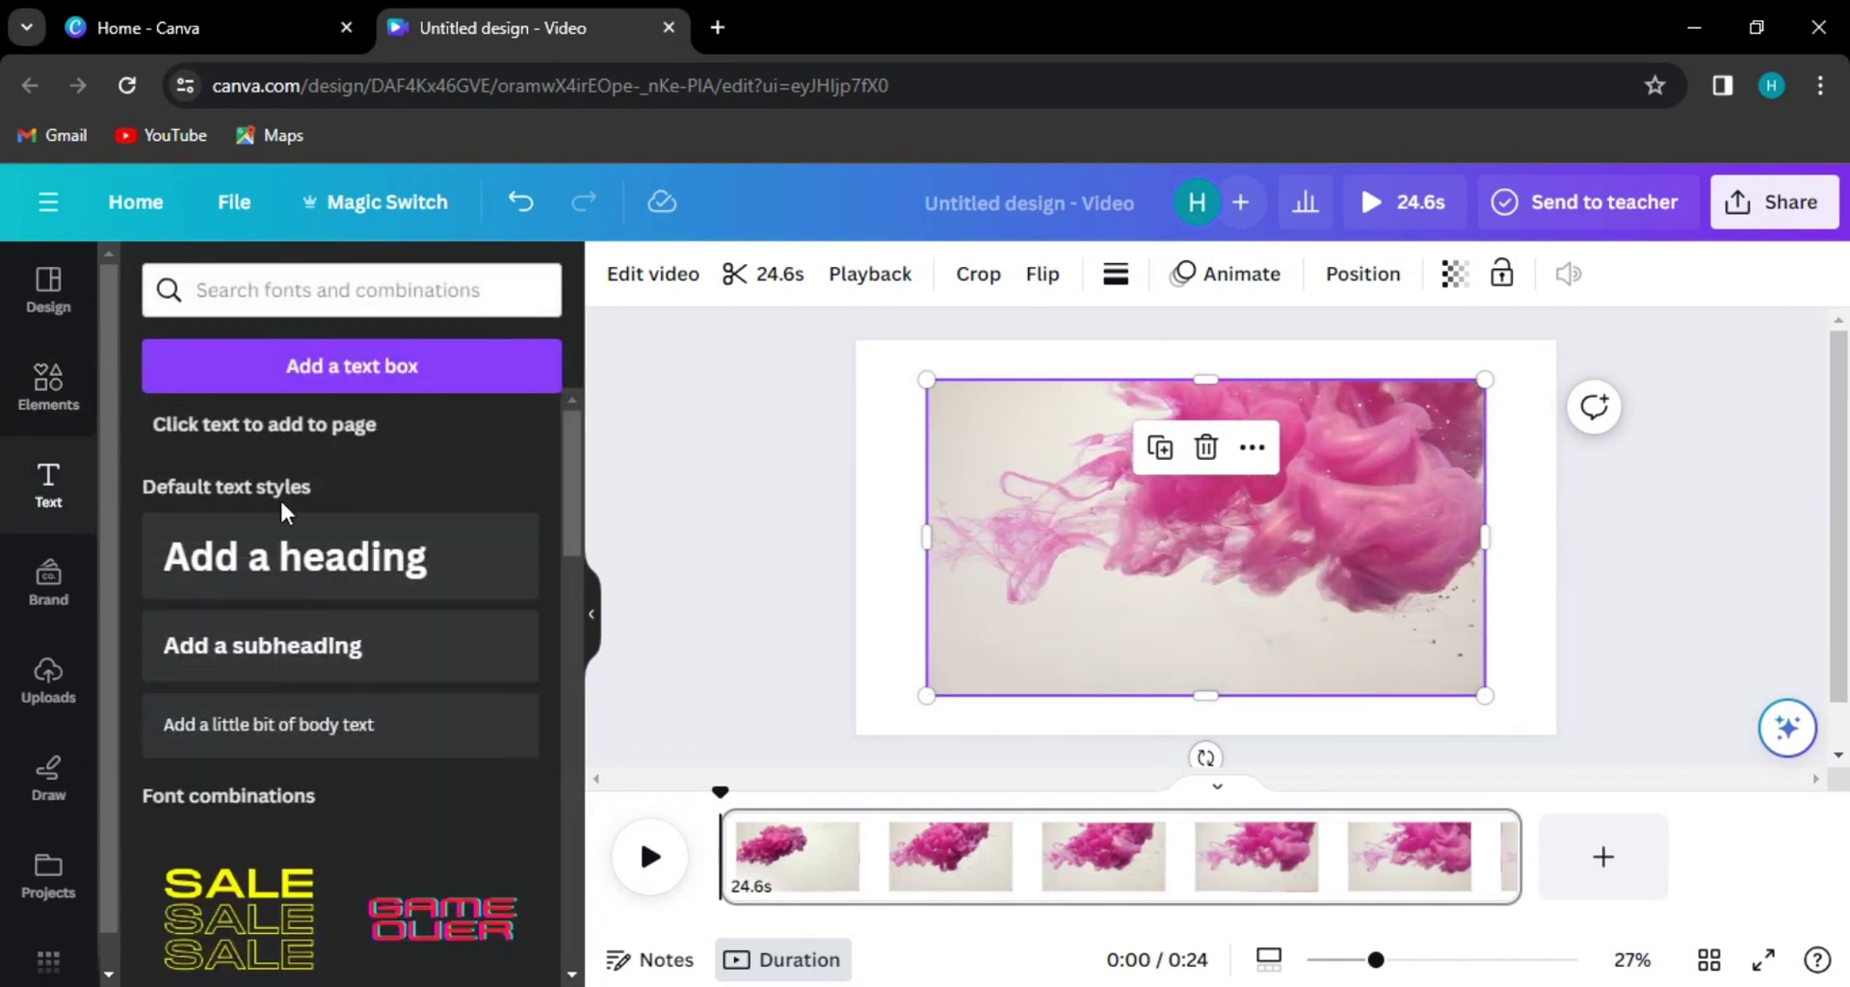
left_click(273, 553)
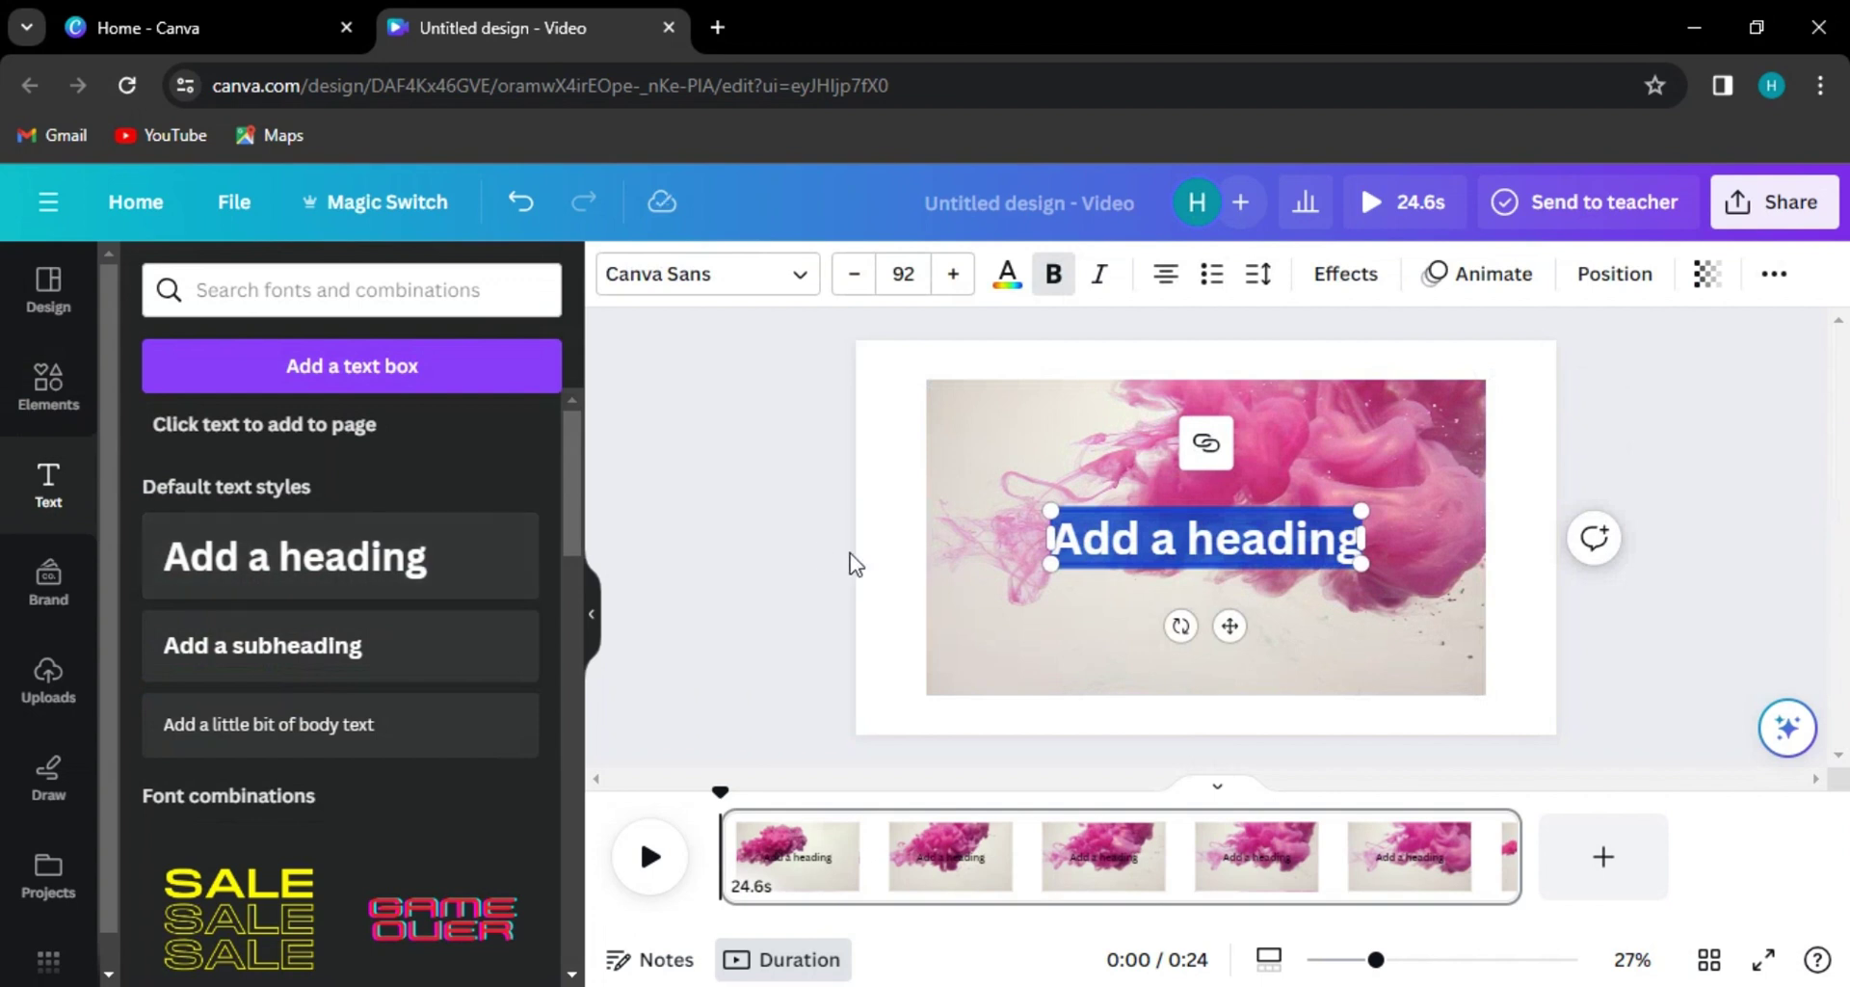
type("B")
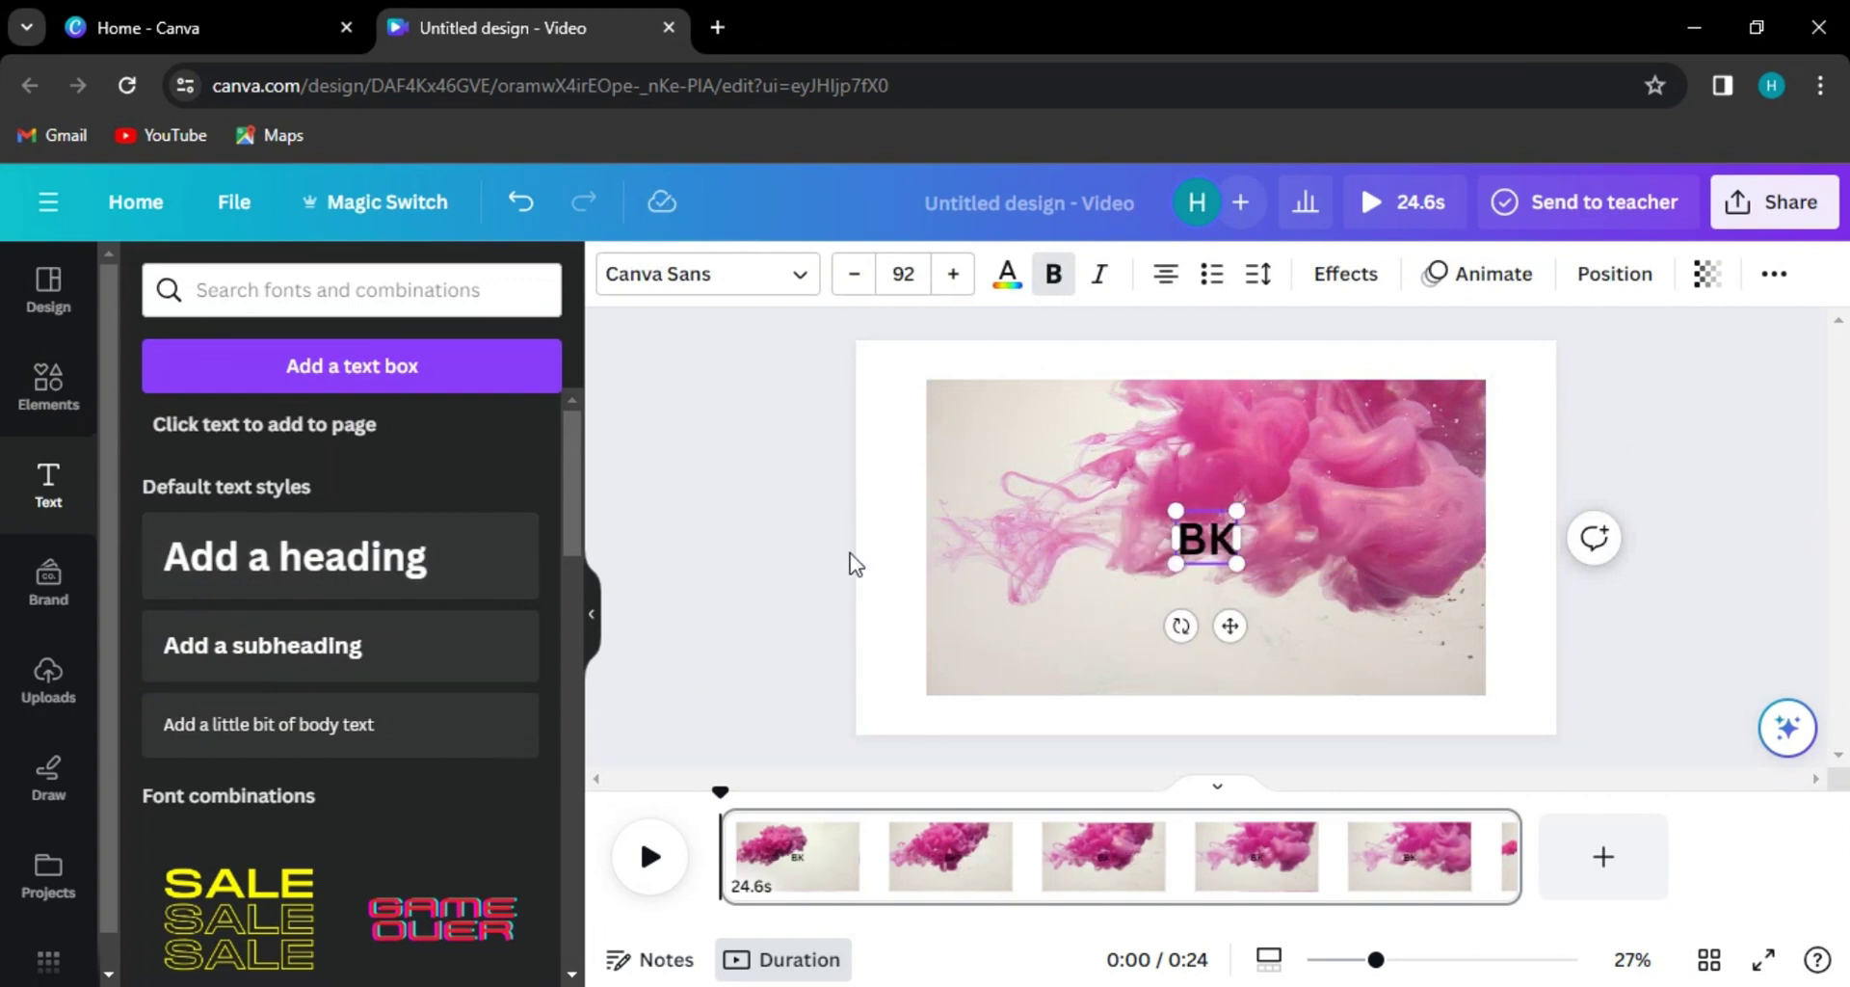
type("L")
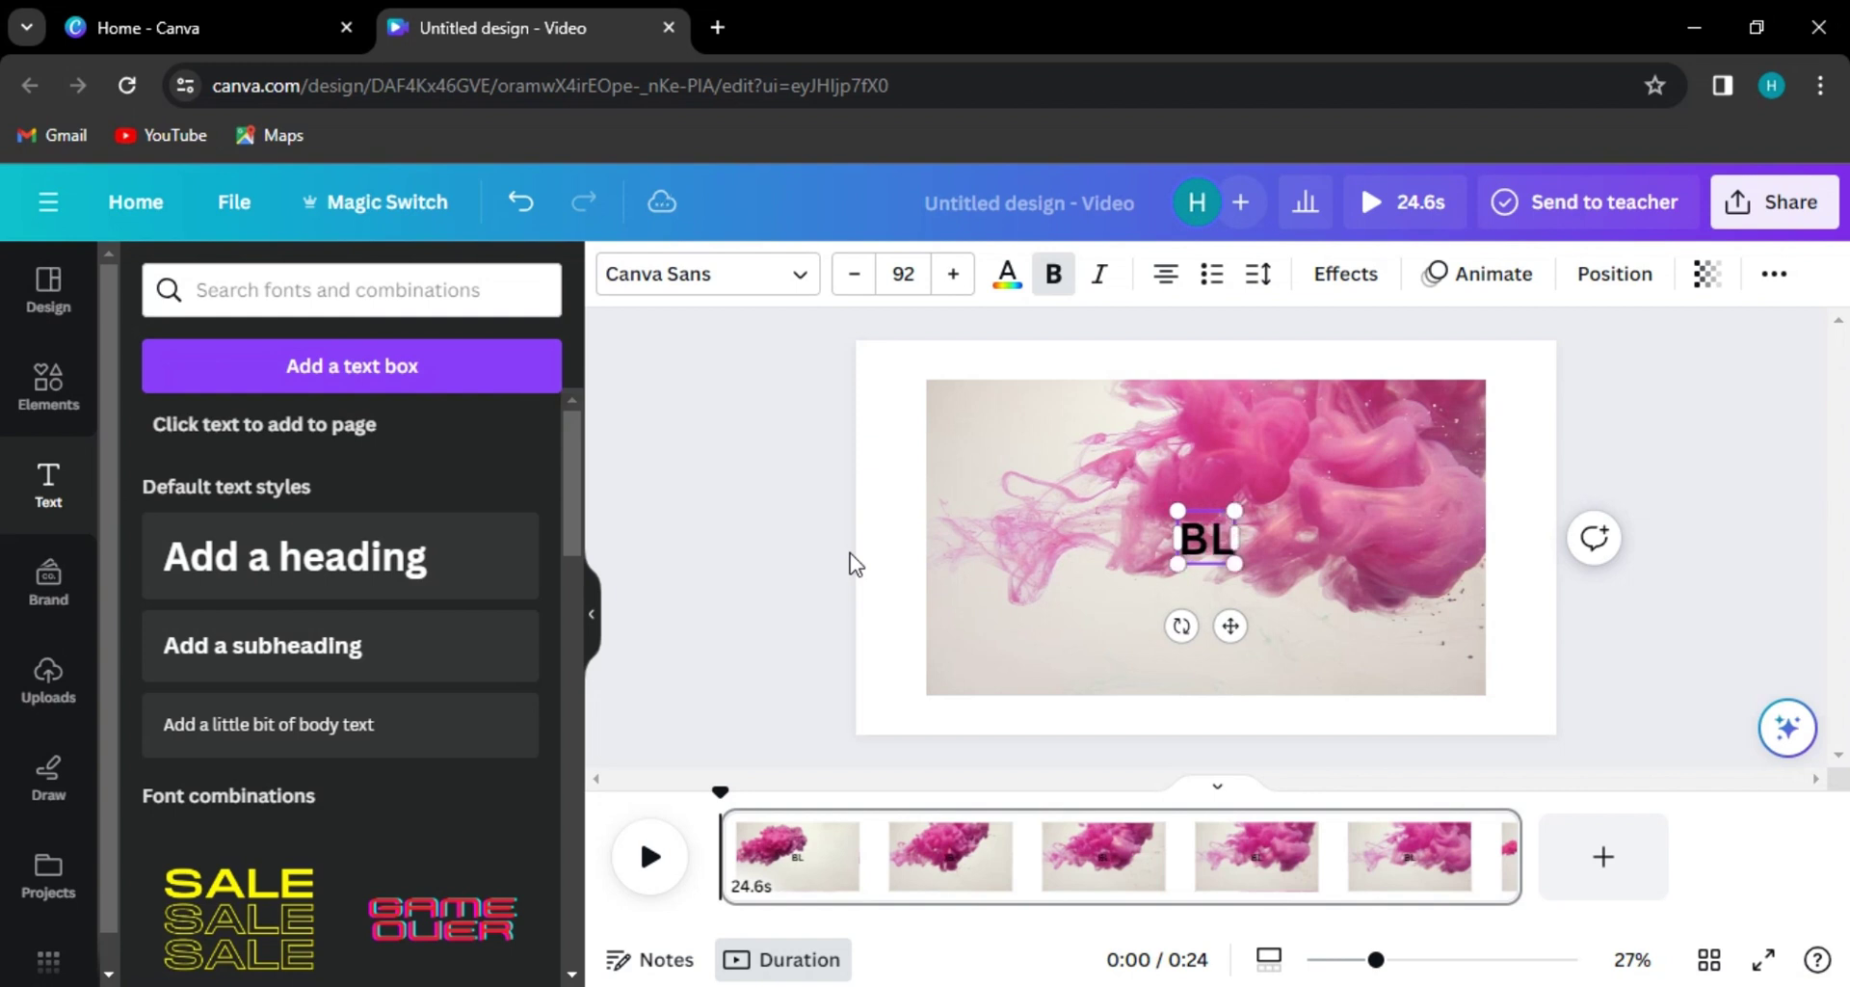
type("ACK")
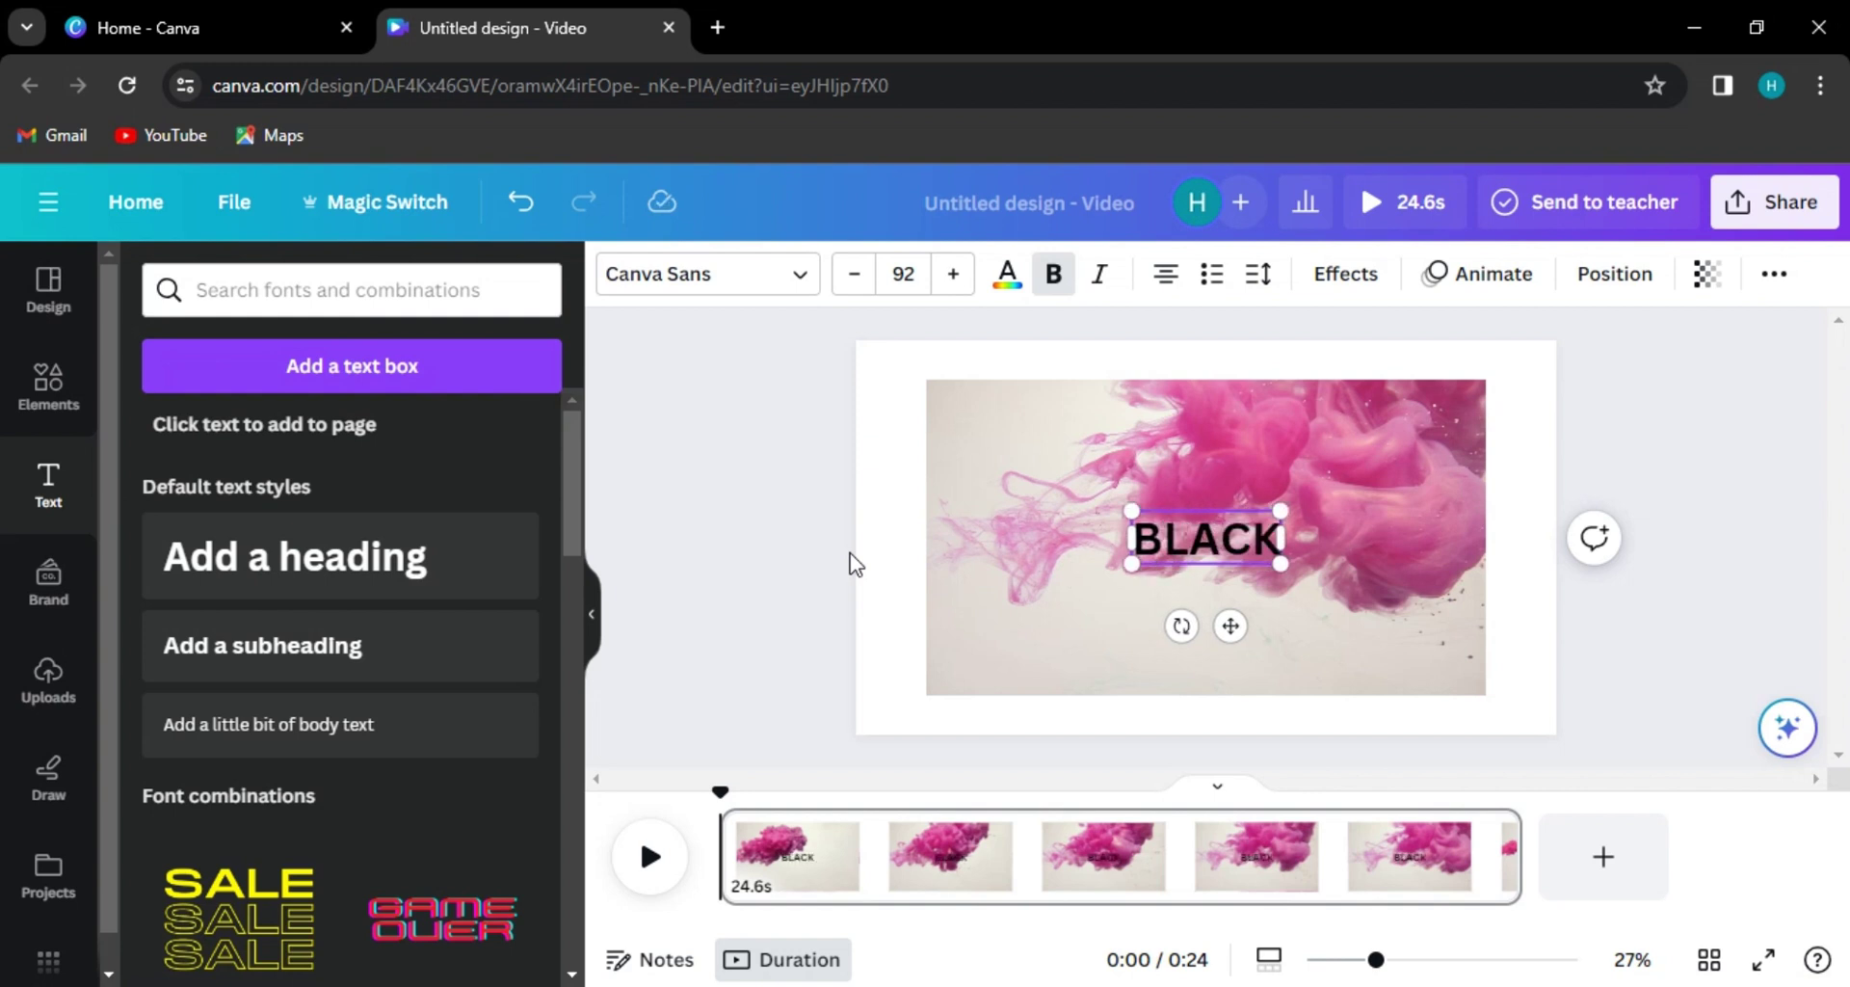
type("PINK")
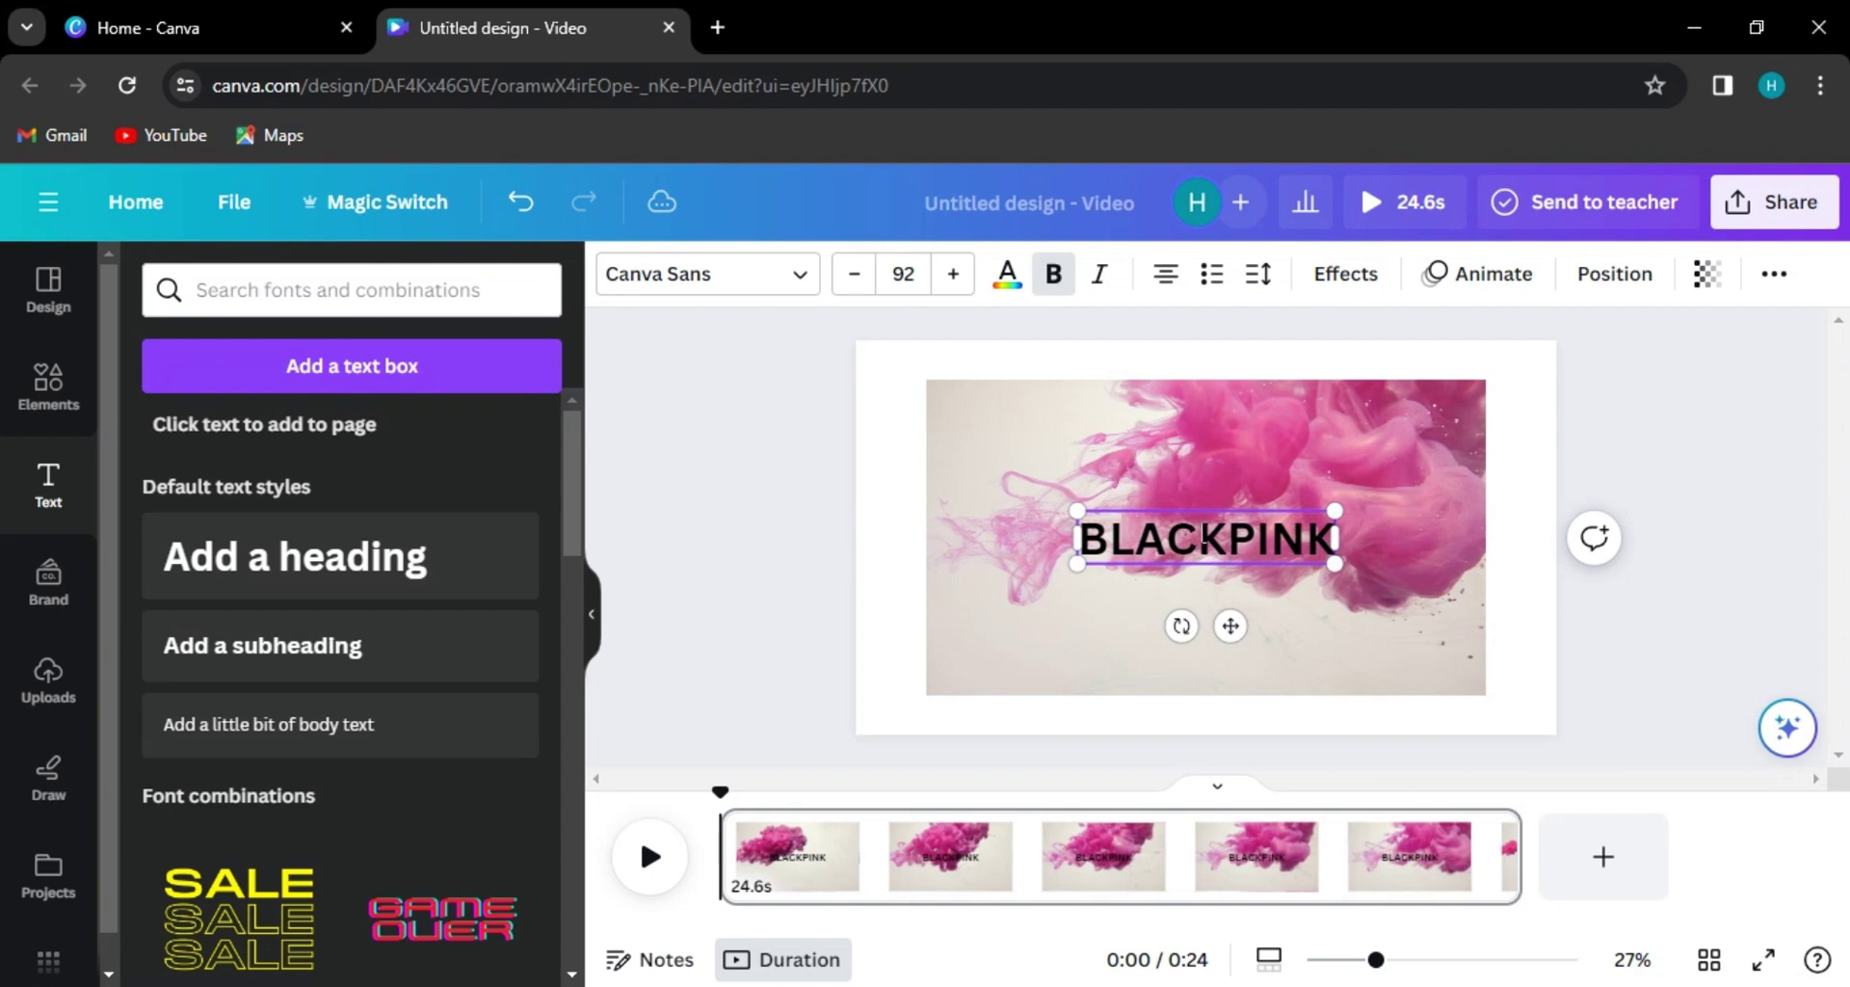
- Set the BLACKPINK heading's font to Anton and enlarge it to size 190
left_click(749, 304)
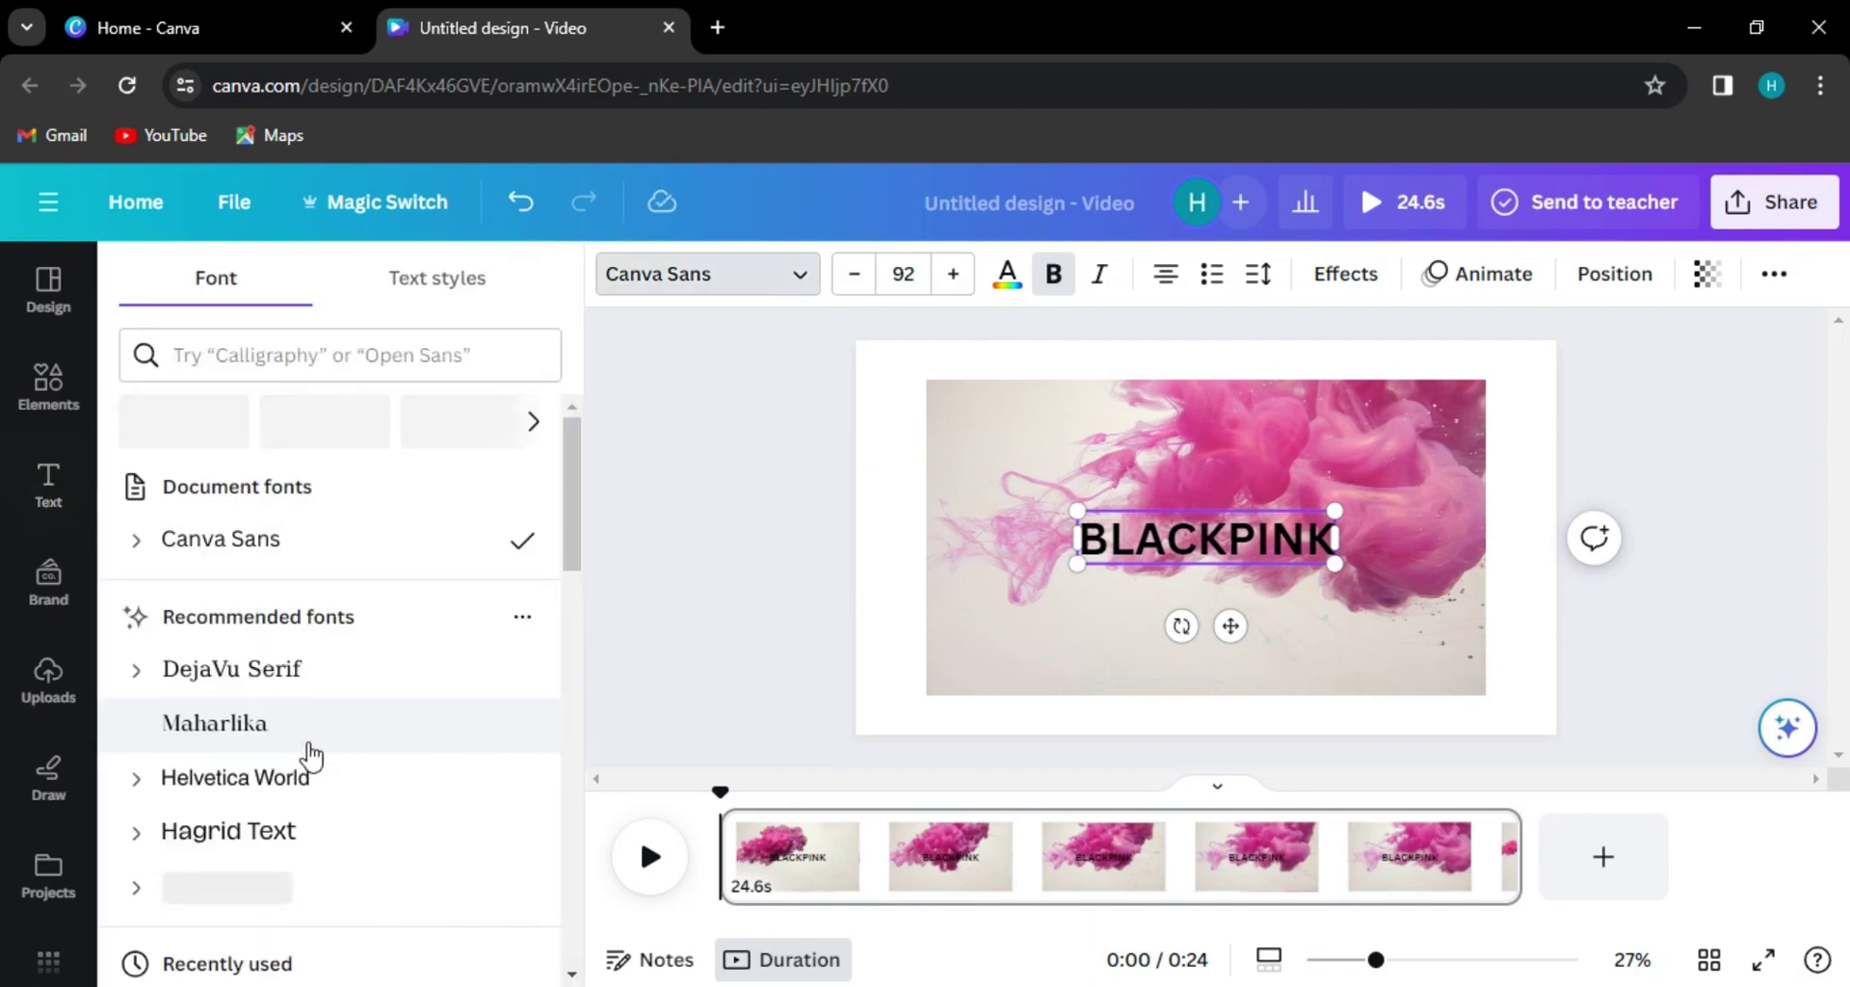
scroll(309, 755, "down", 3)
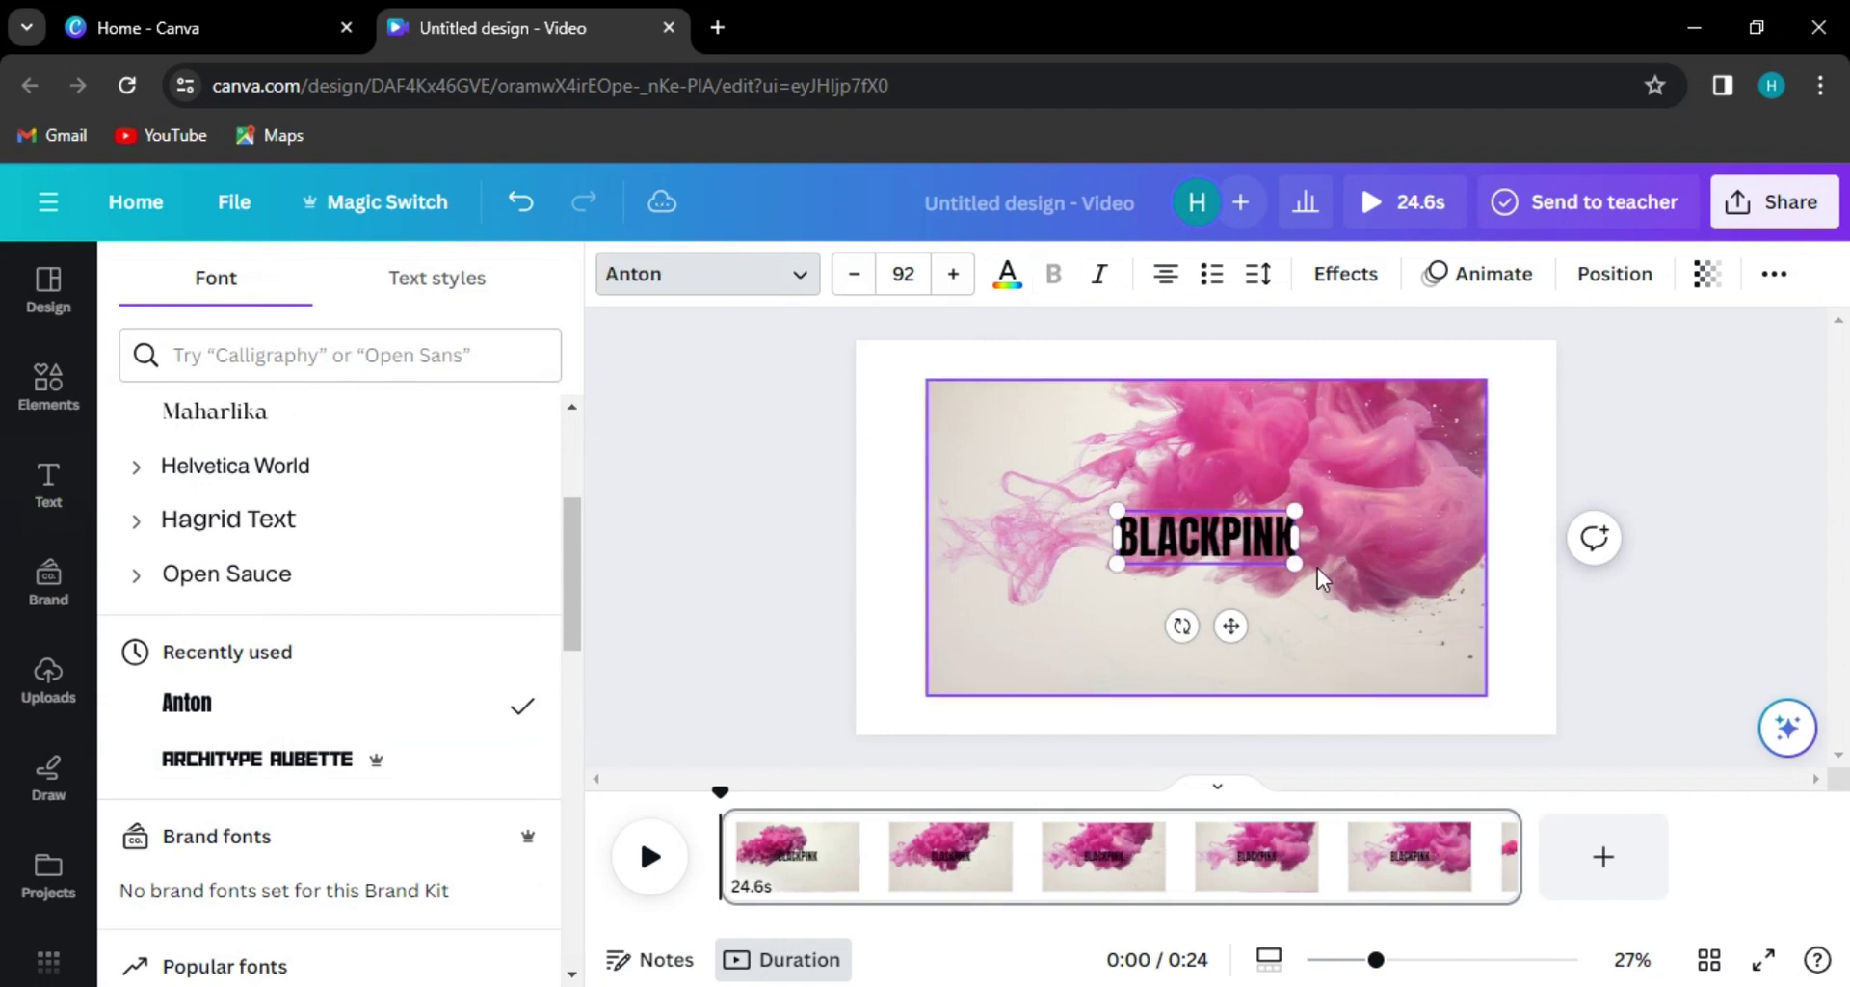
left_click_drag(1303, 567, 1489, 675)
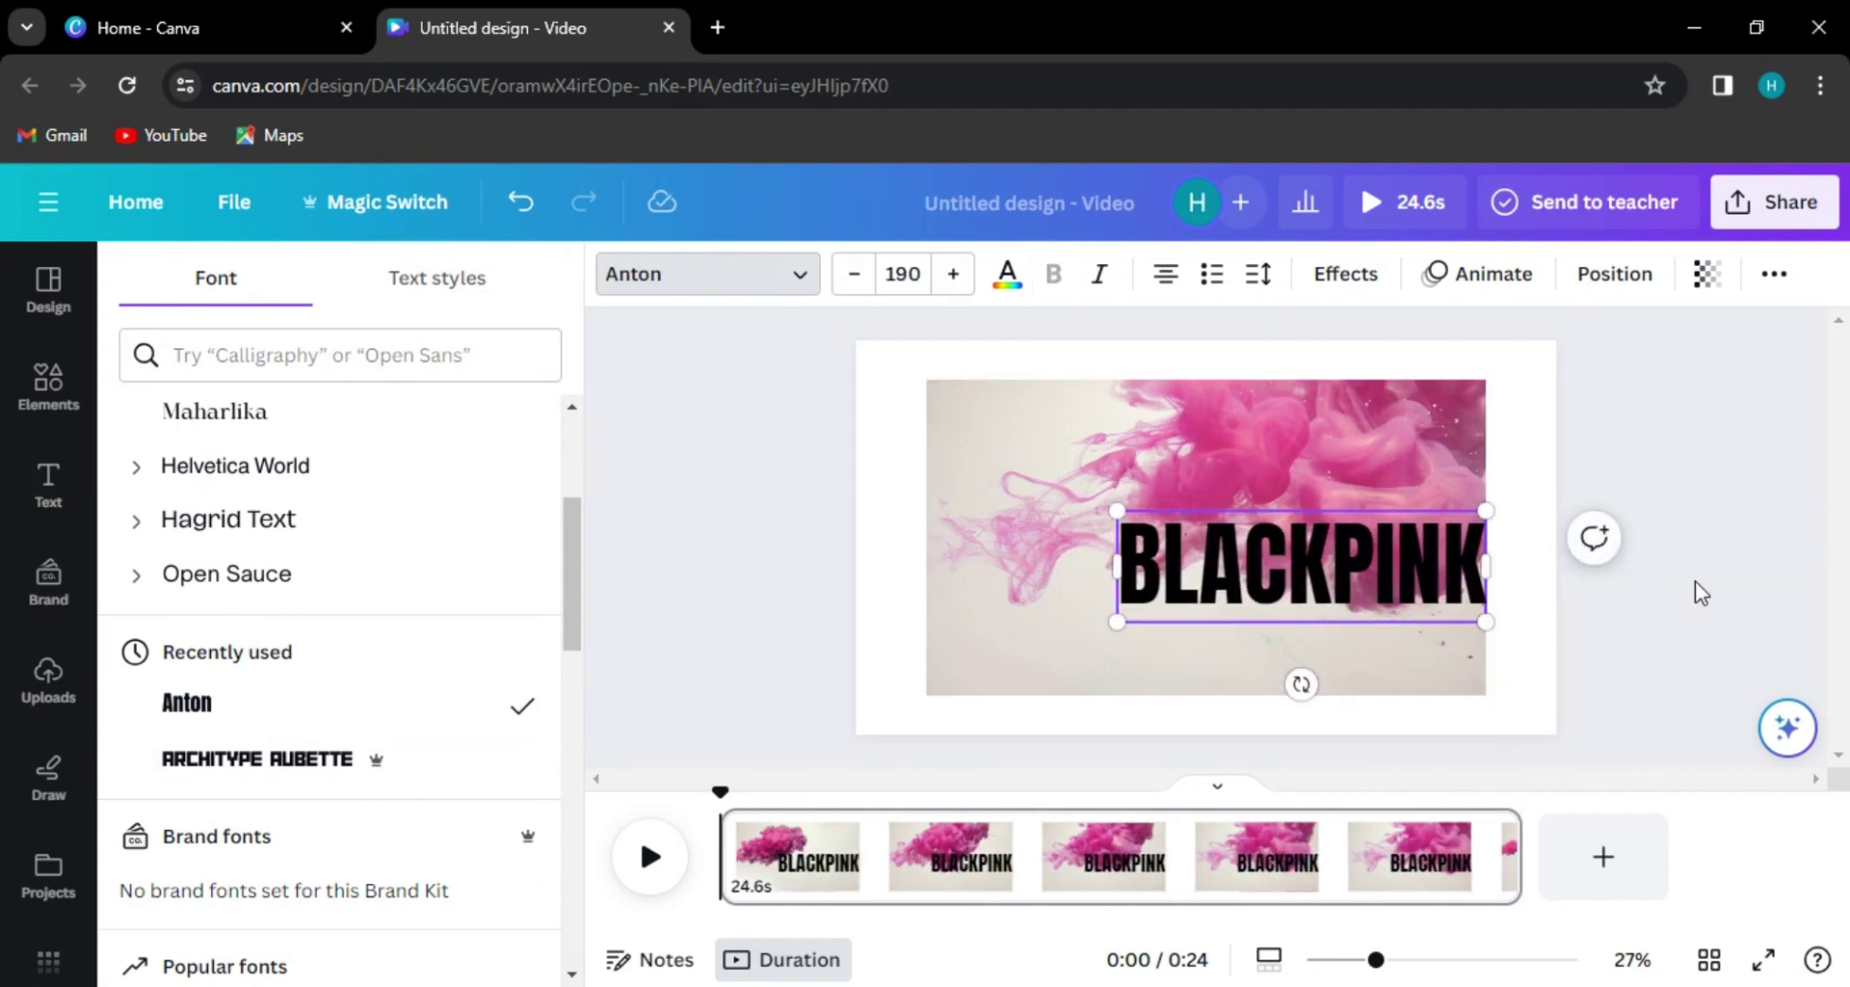
- Move the BLACKPINK heading to the centre of the pink ink video
left_click(1332, 591)
left_click_drag(1332, 590, 1241, 596)
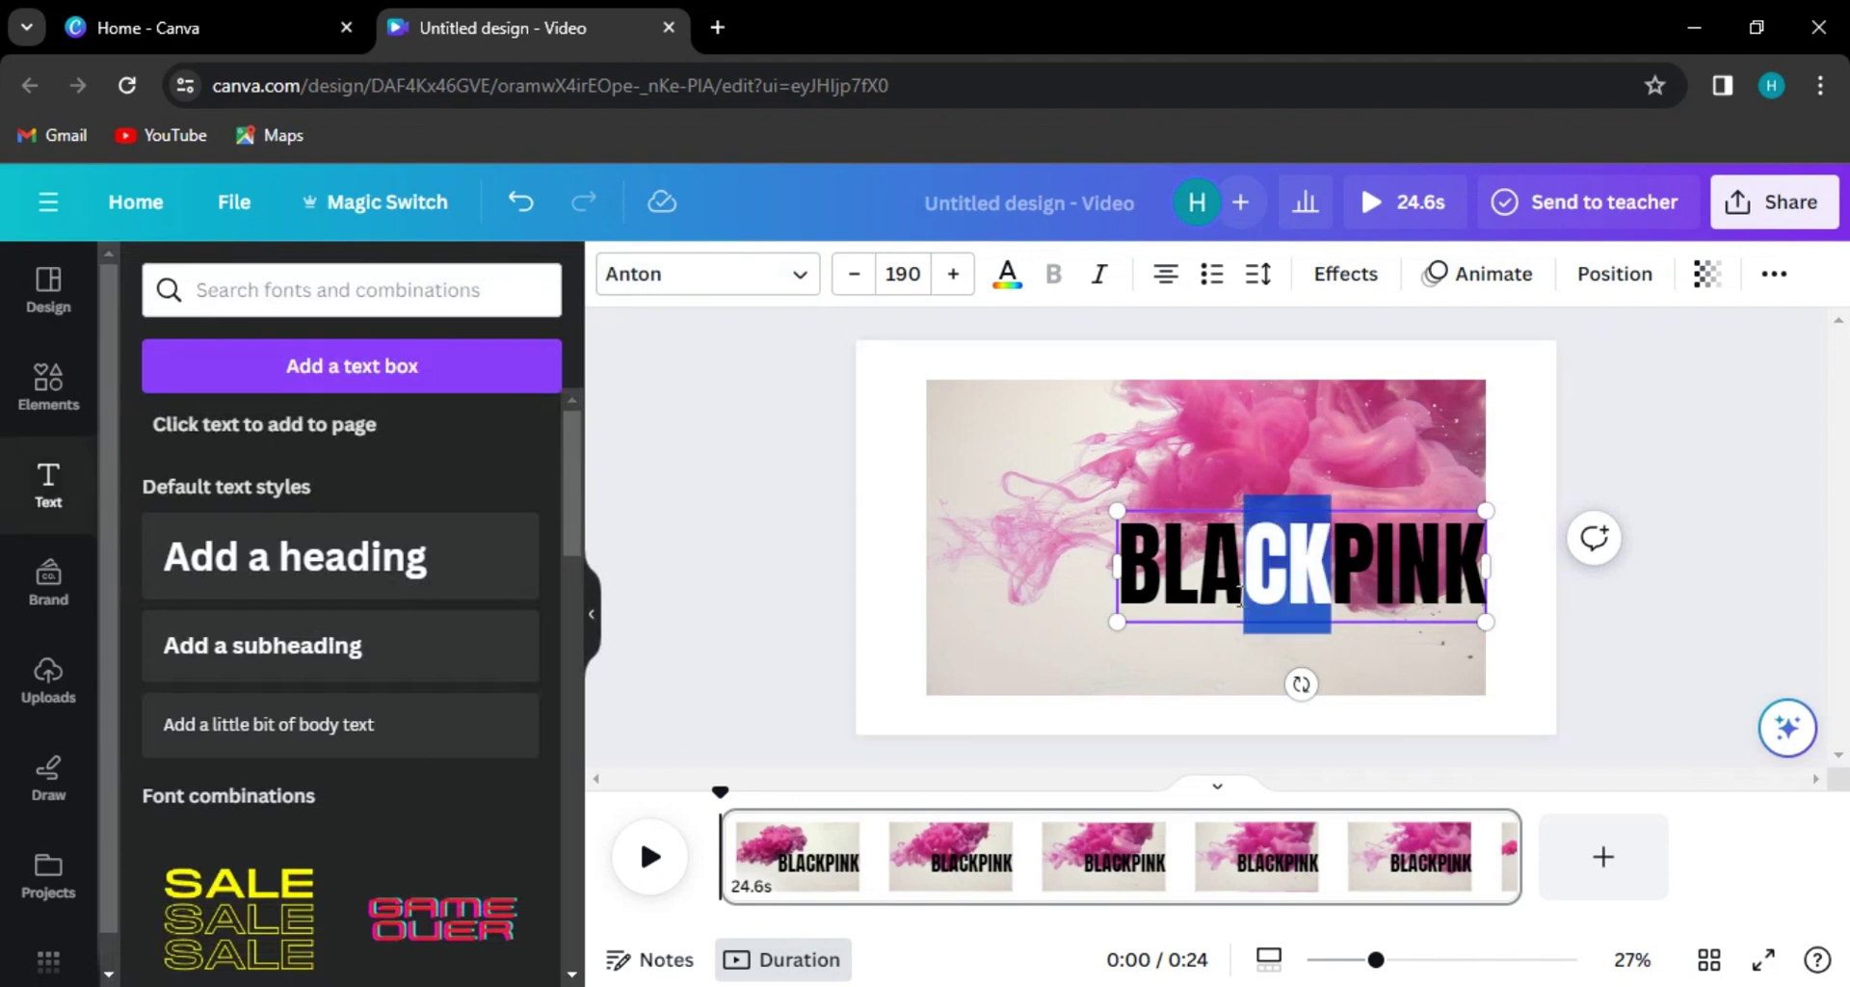
left_click(1682, 611)
left_click_drag(1419, 554, 1308, 525)
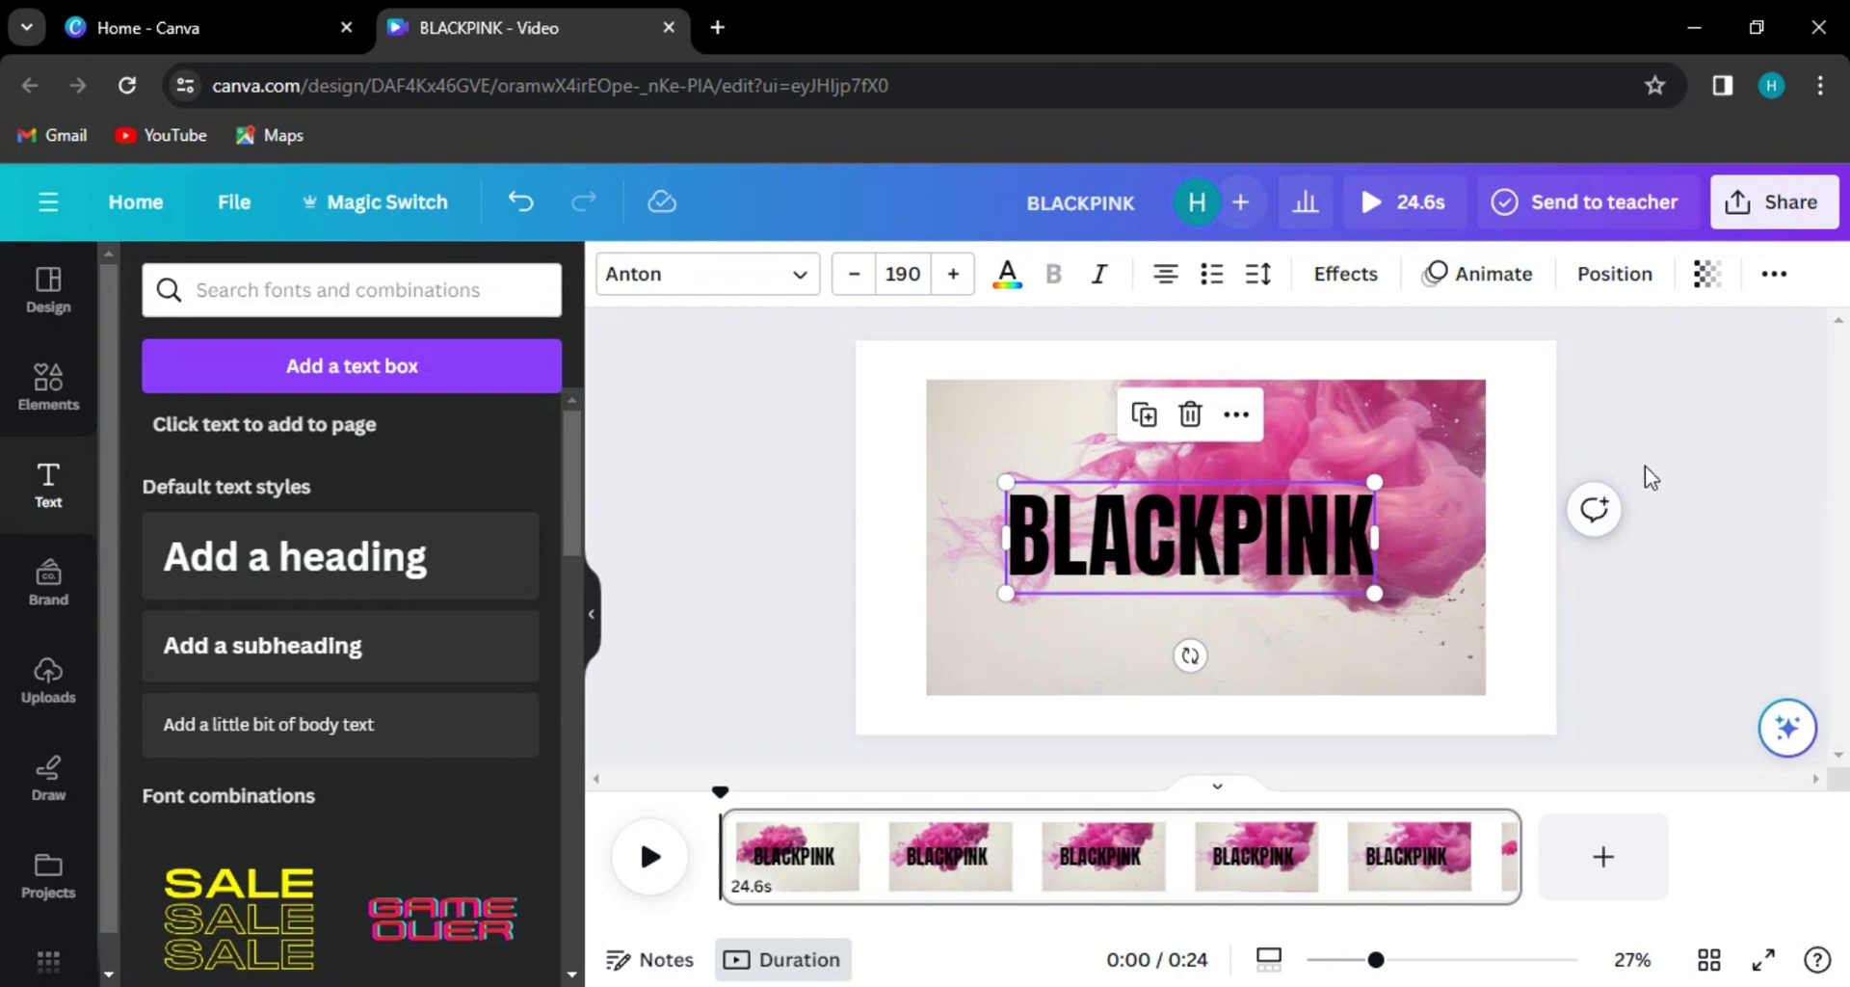
- Remove the background of the pink ink video with the Background Remover and preview the clip
double_click(988, 416)
left_click(725, 442)
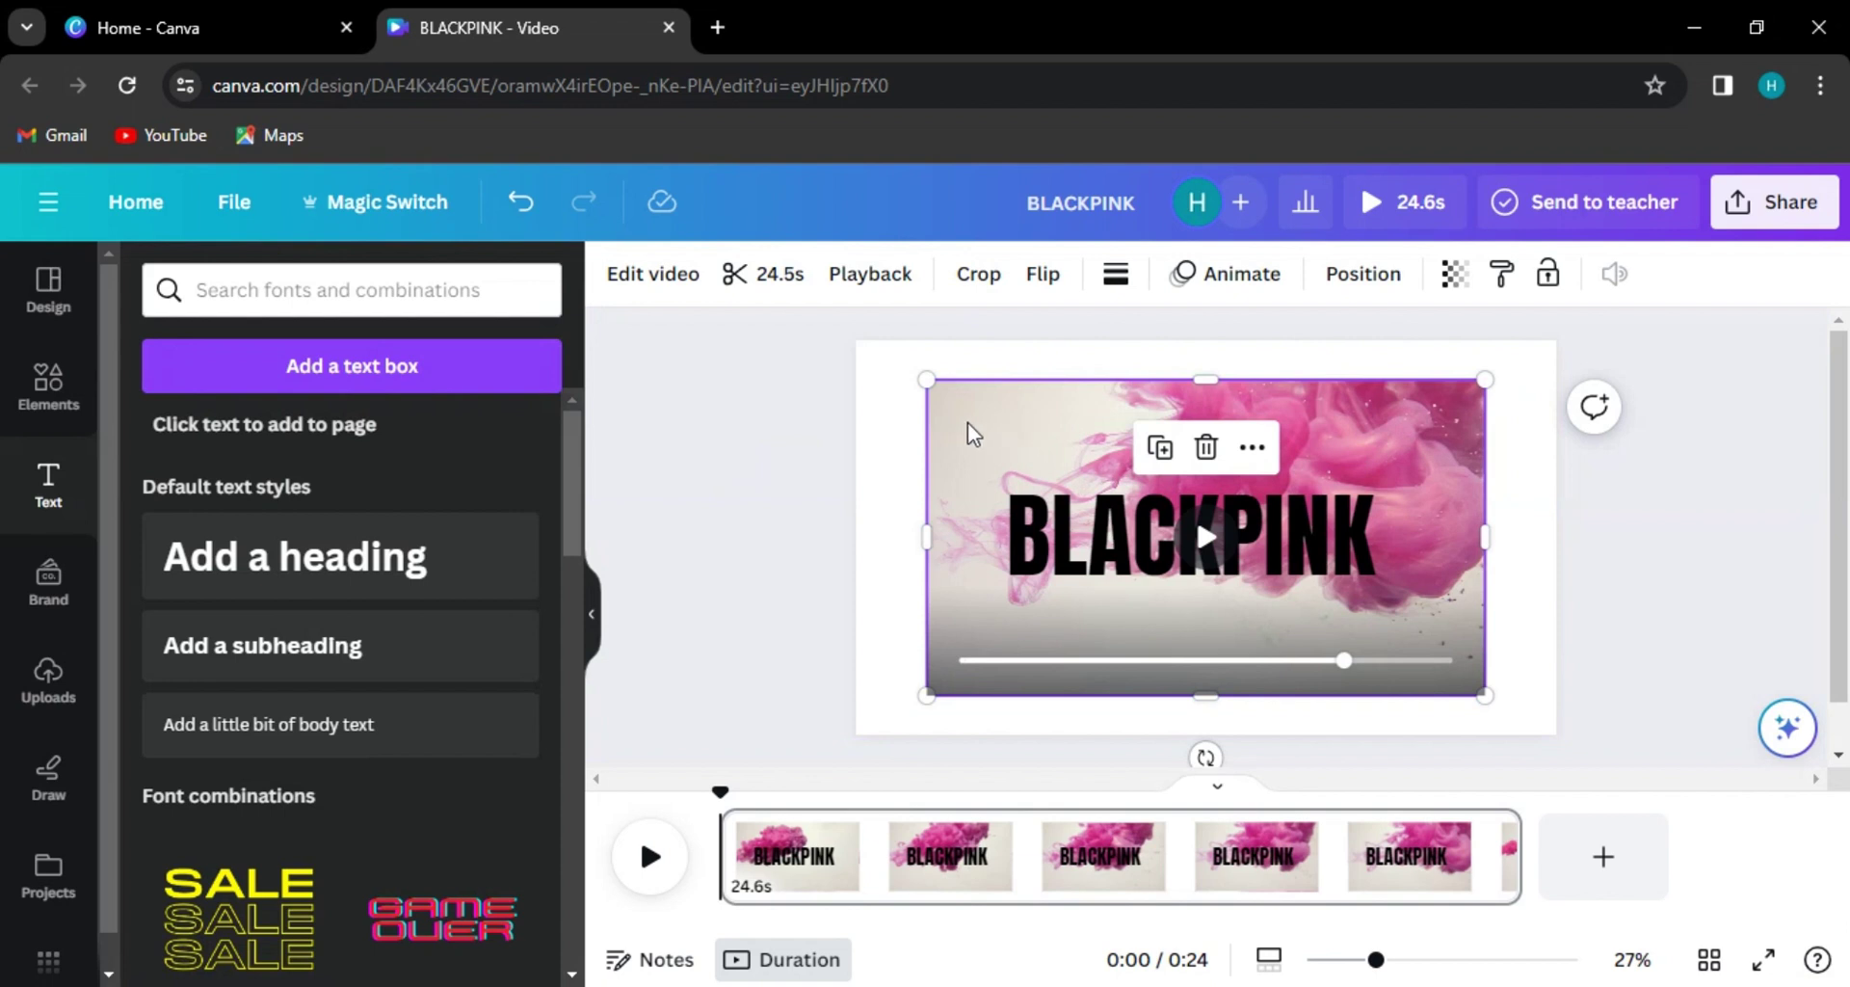
left_click(950, 463)
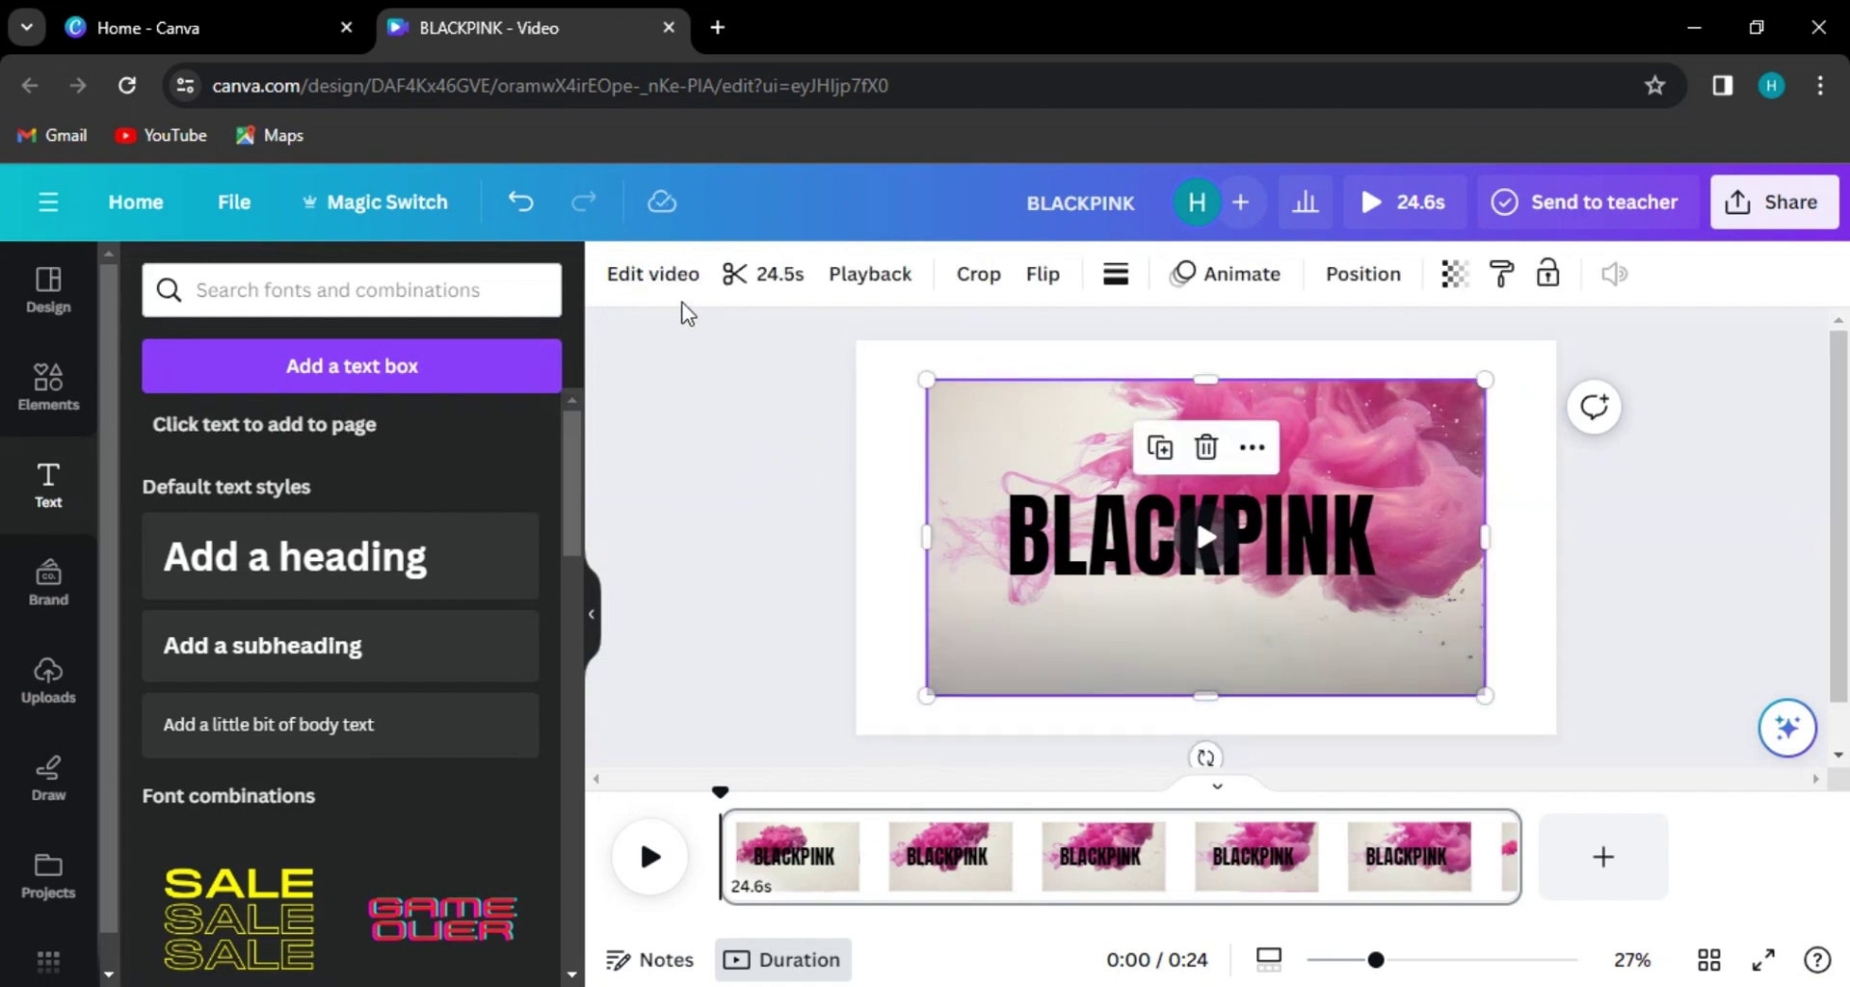
left_click(648, 289)
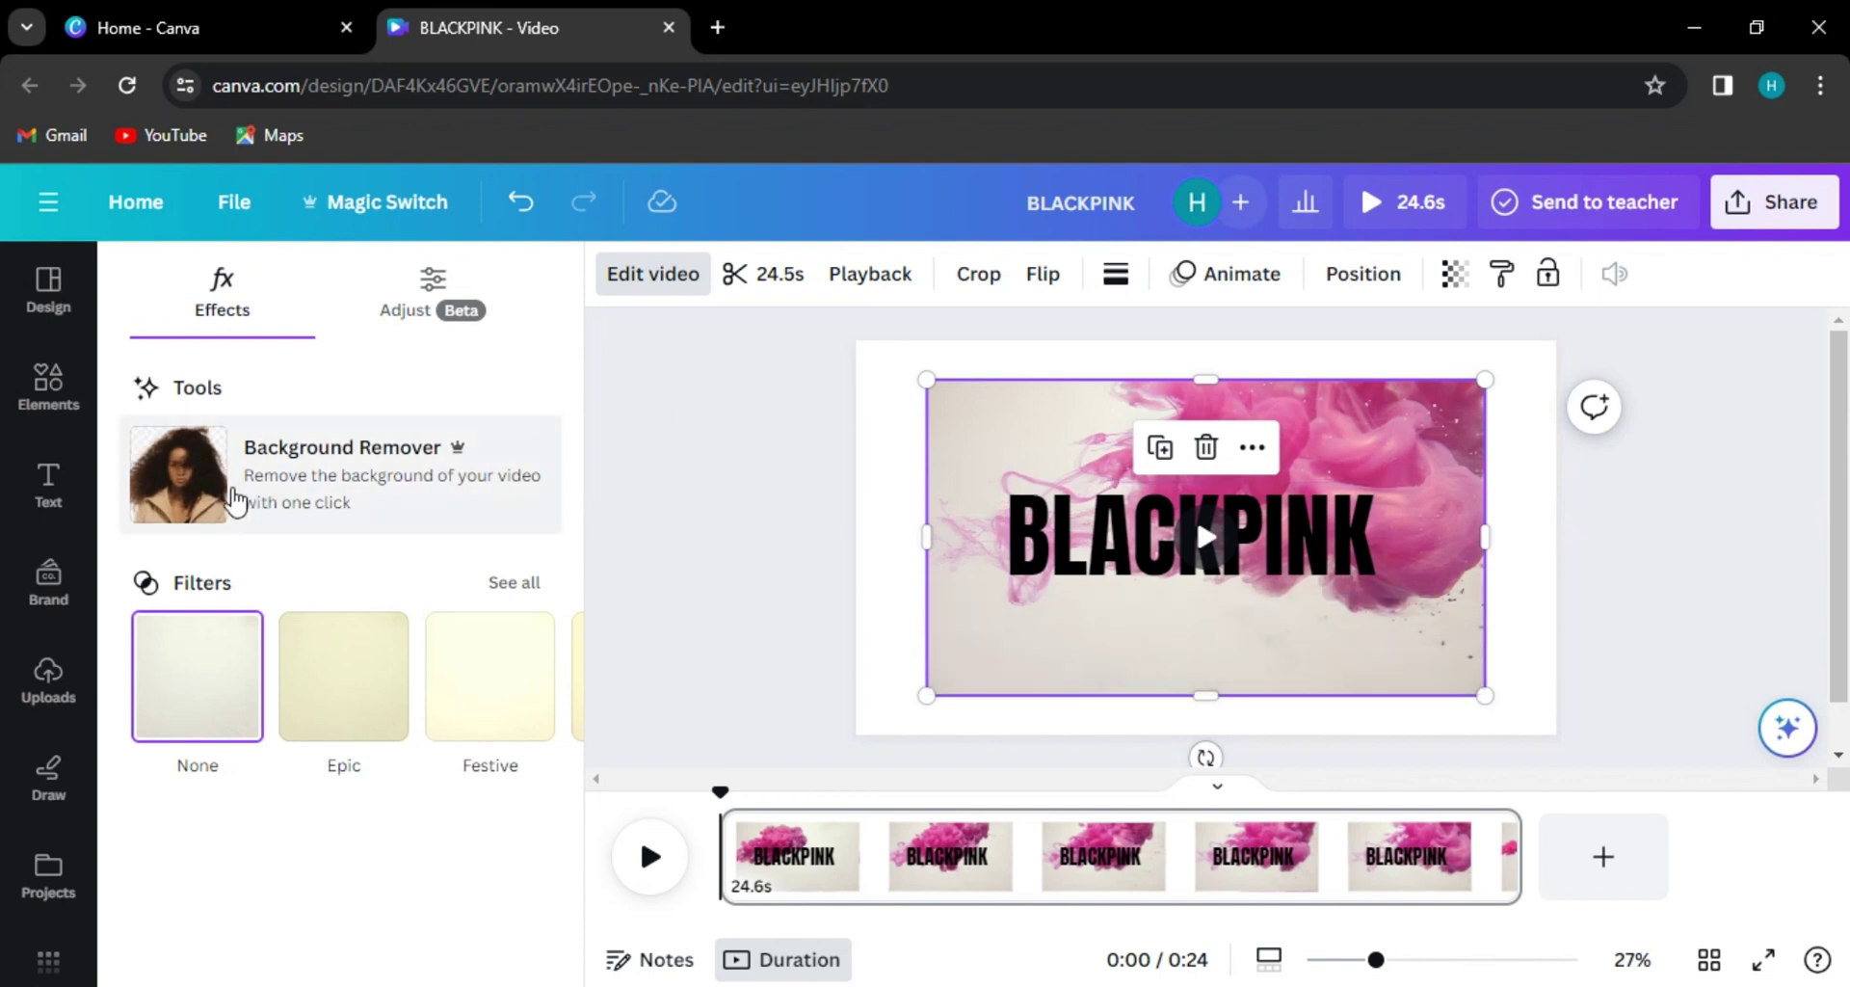
left_click(202, 501)
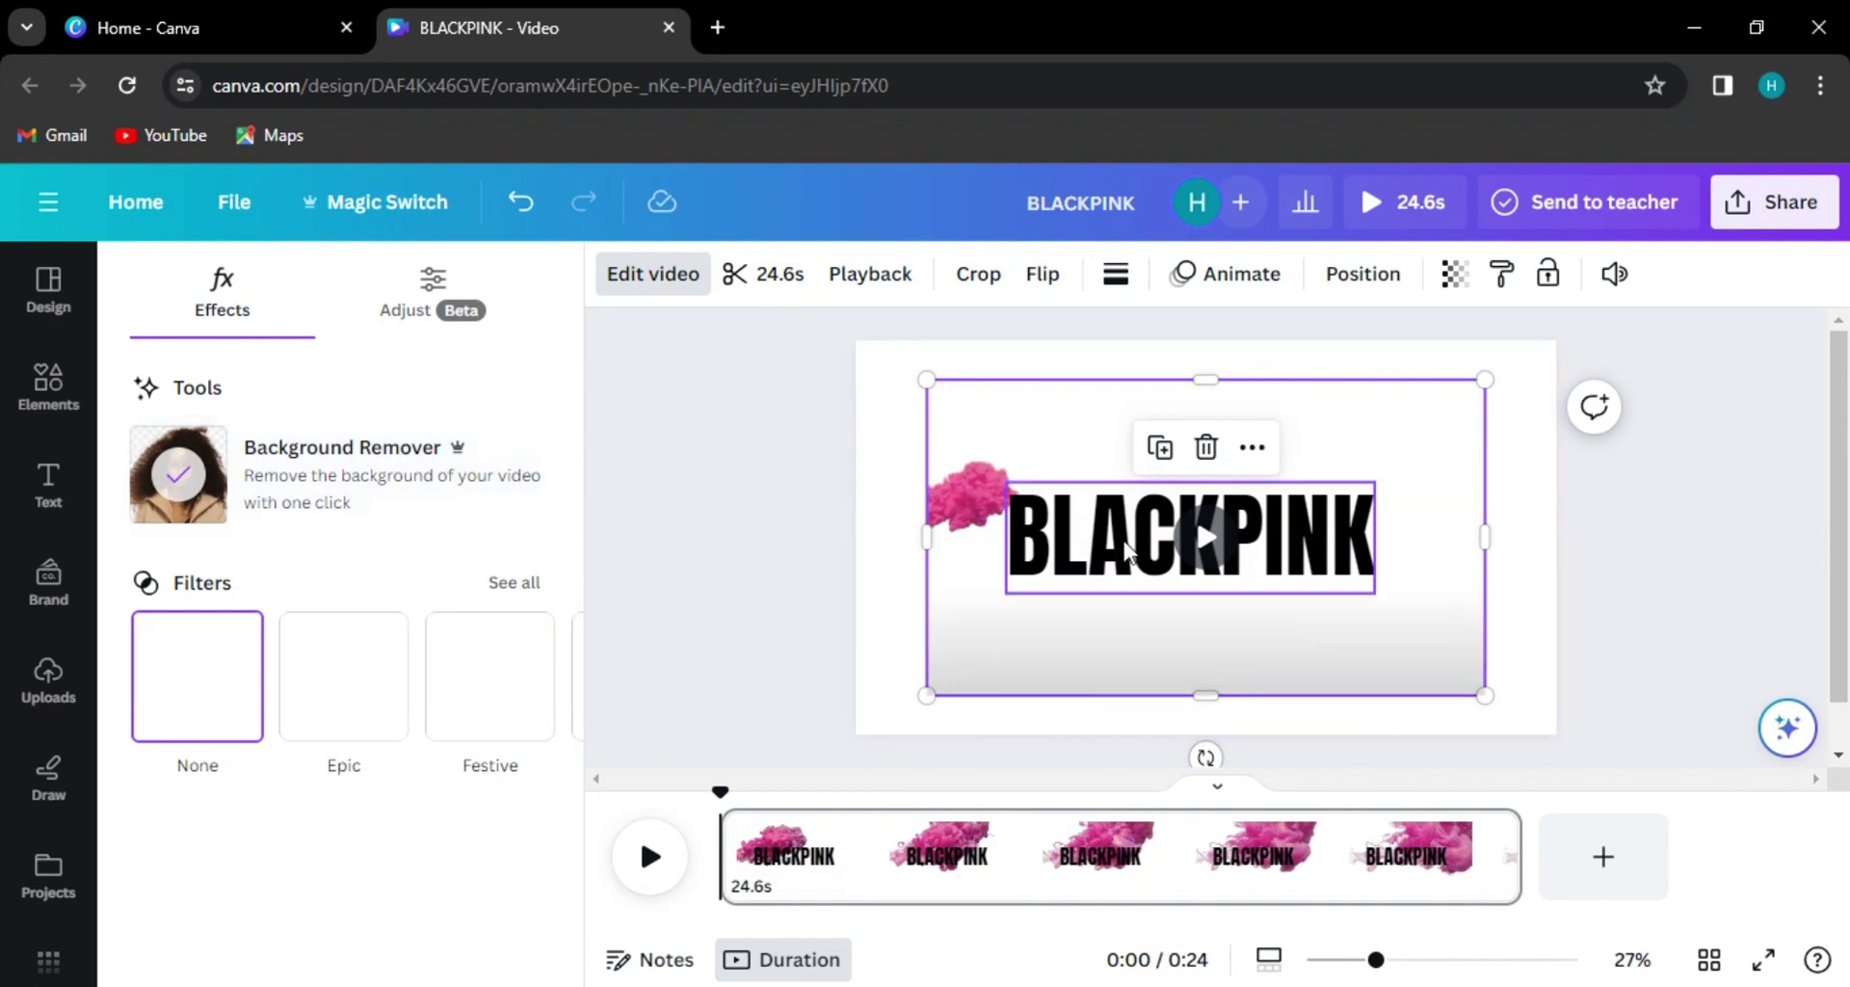
left_click(1210, 539)
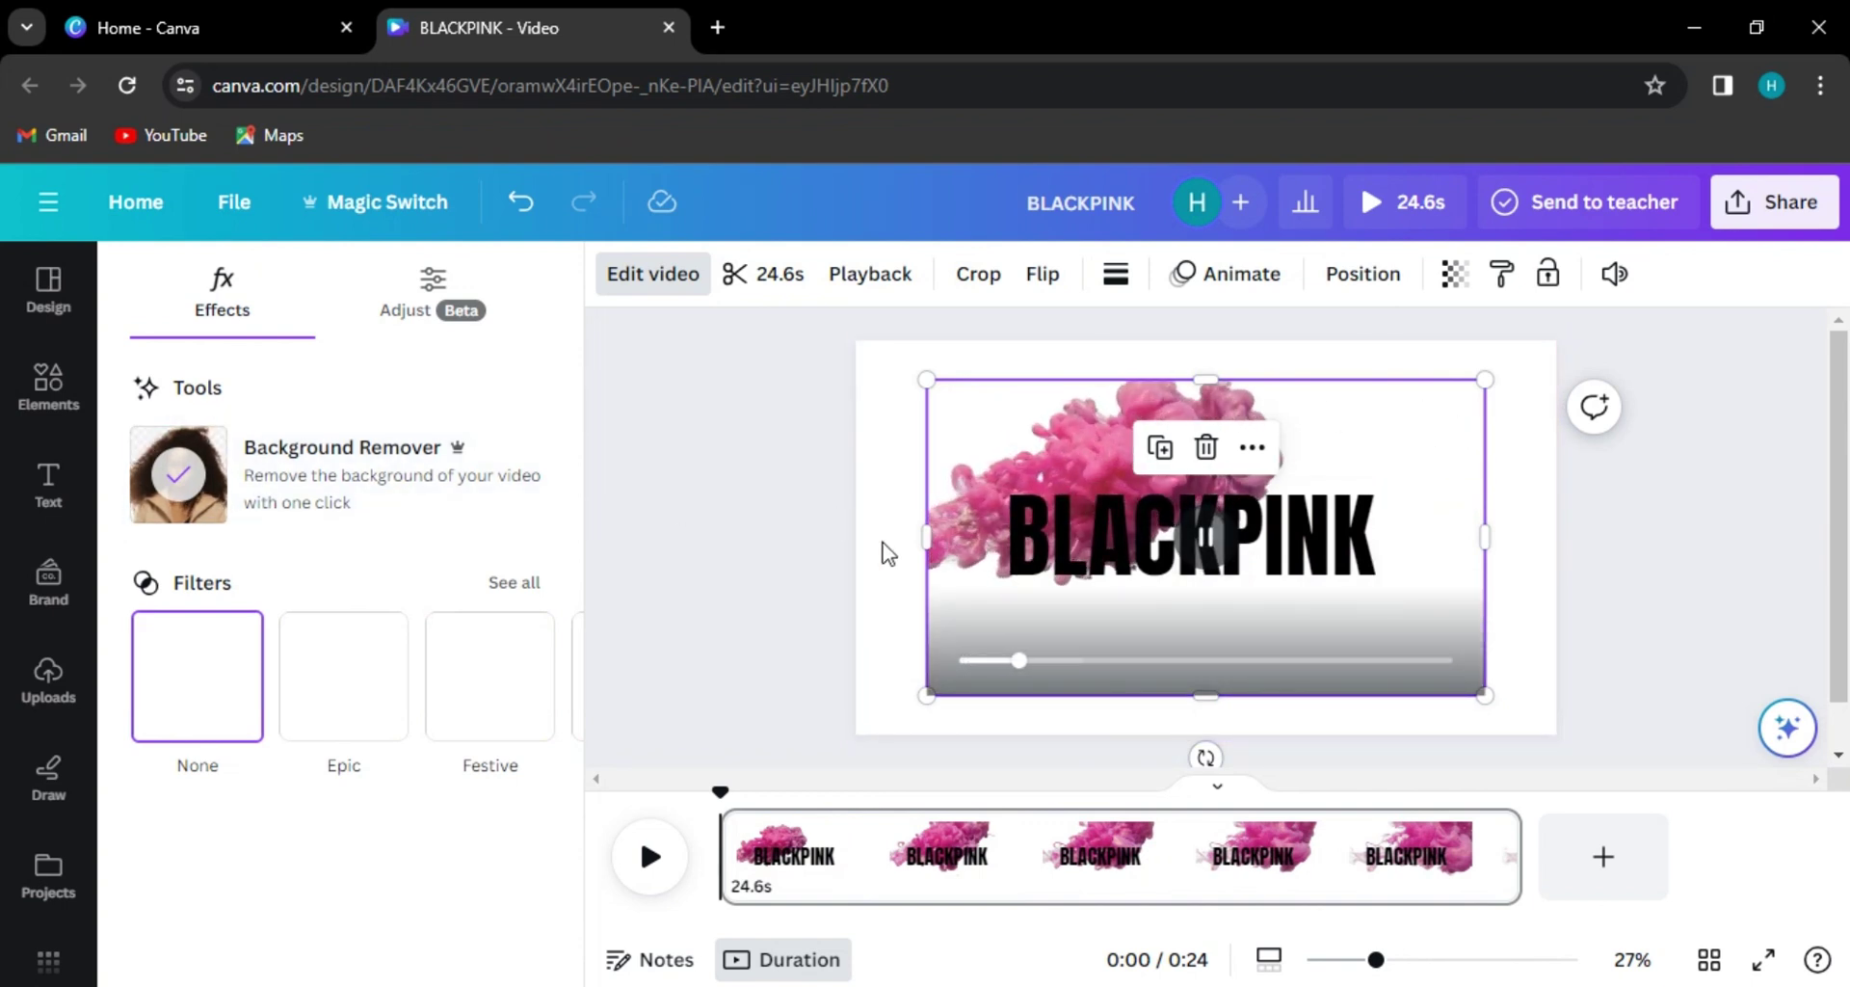
left_click(1675, 535)
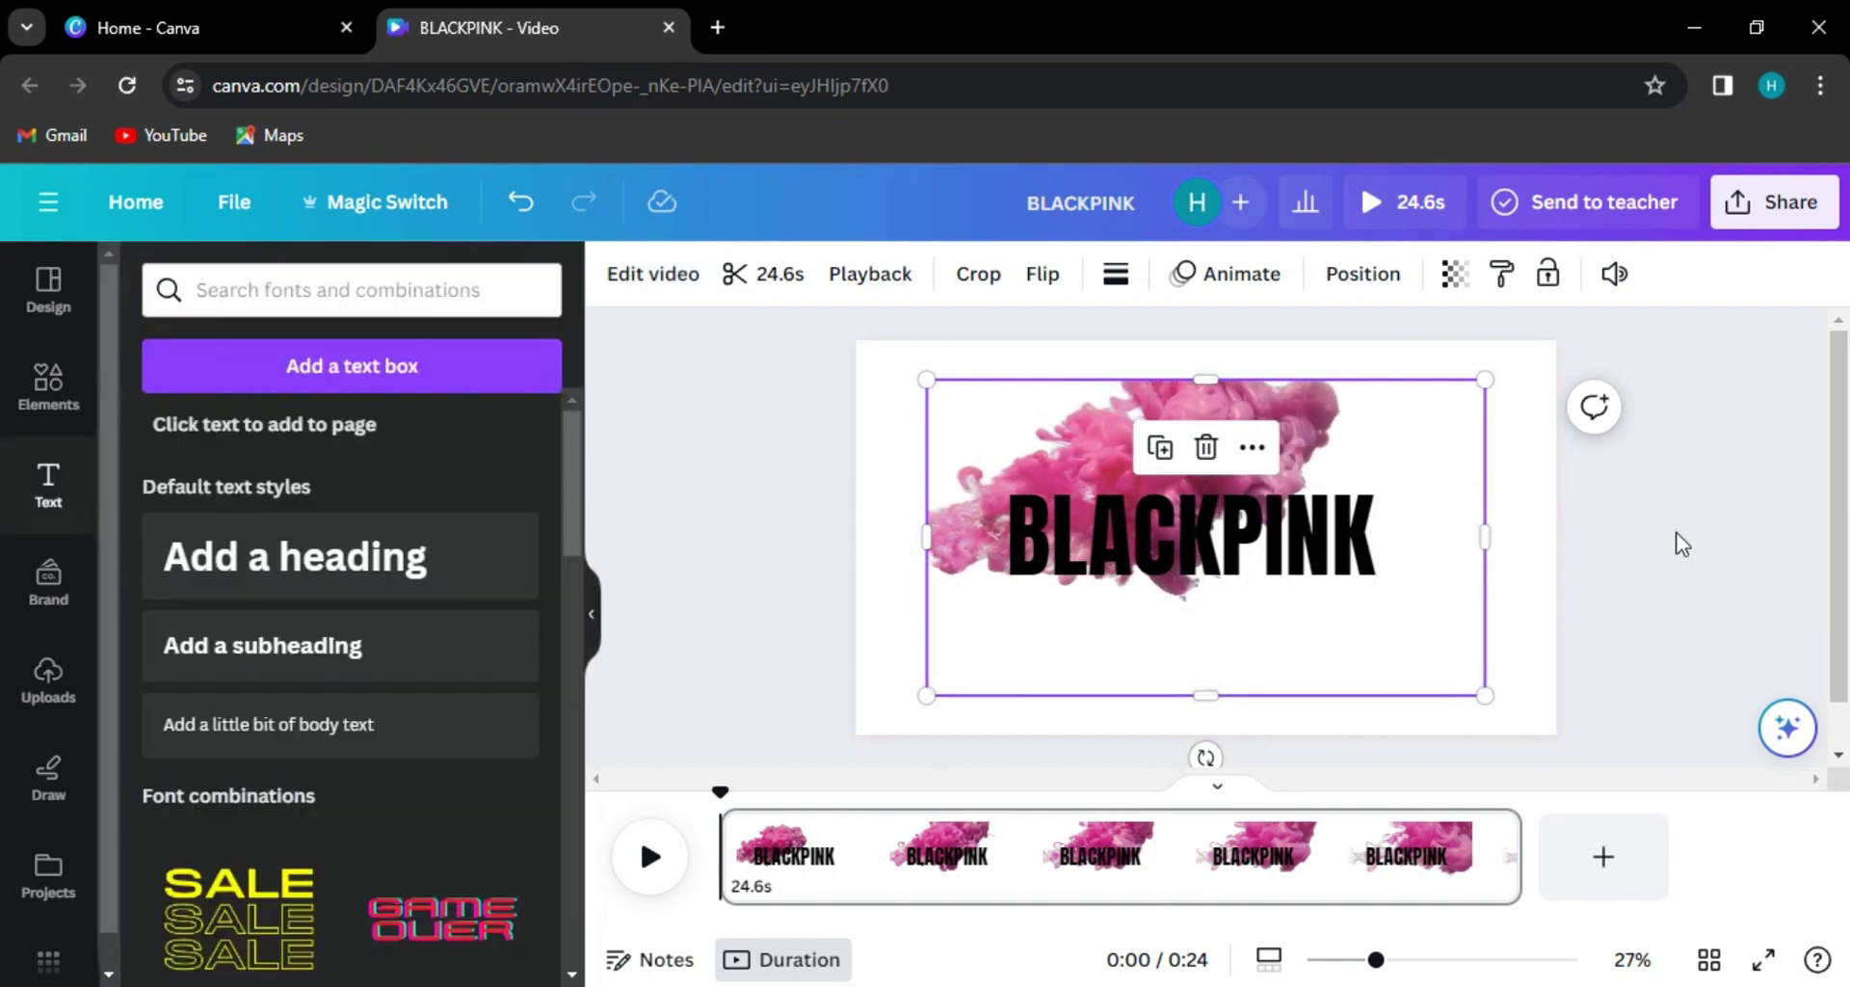
- Duplicate the BLACKPINK heading below the original and give the copy a Hollow effect with thickness 23
left_click(1341, 572)
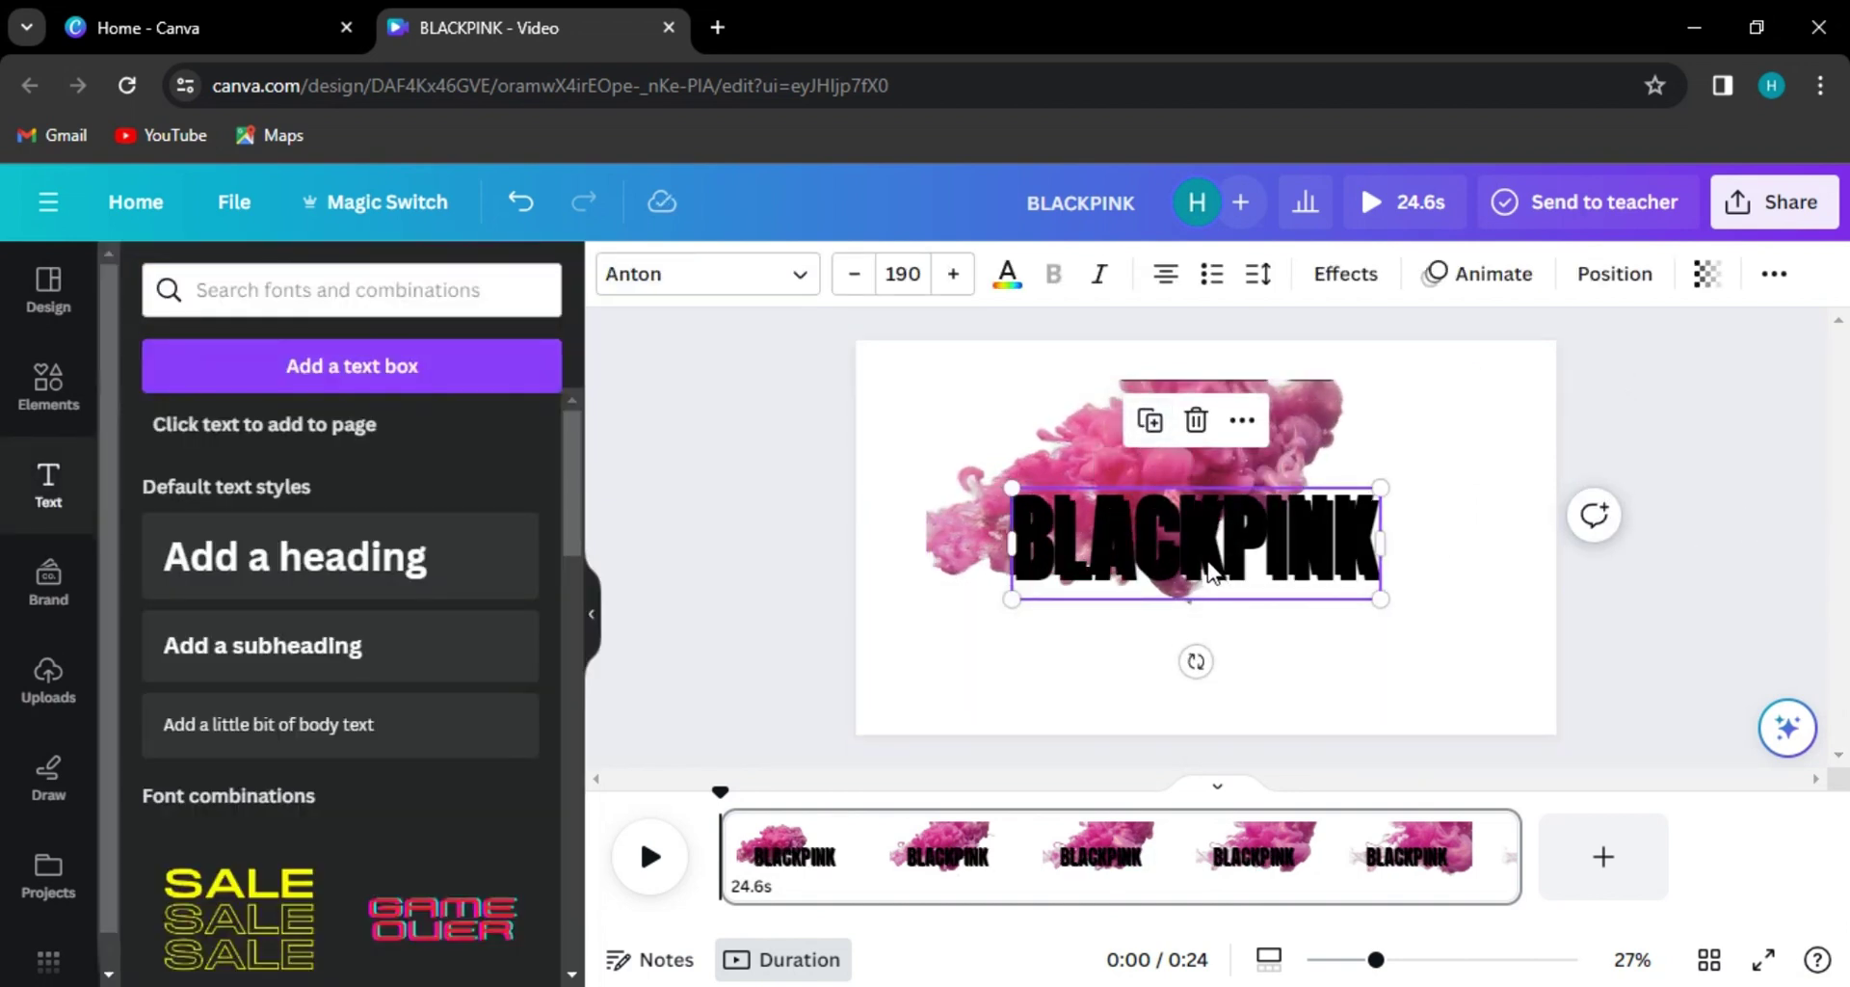
left_click_drag(1212, 574, 1222, 665)
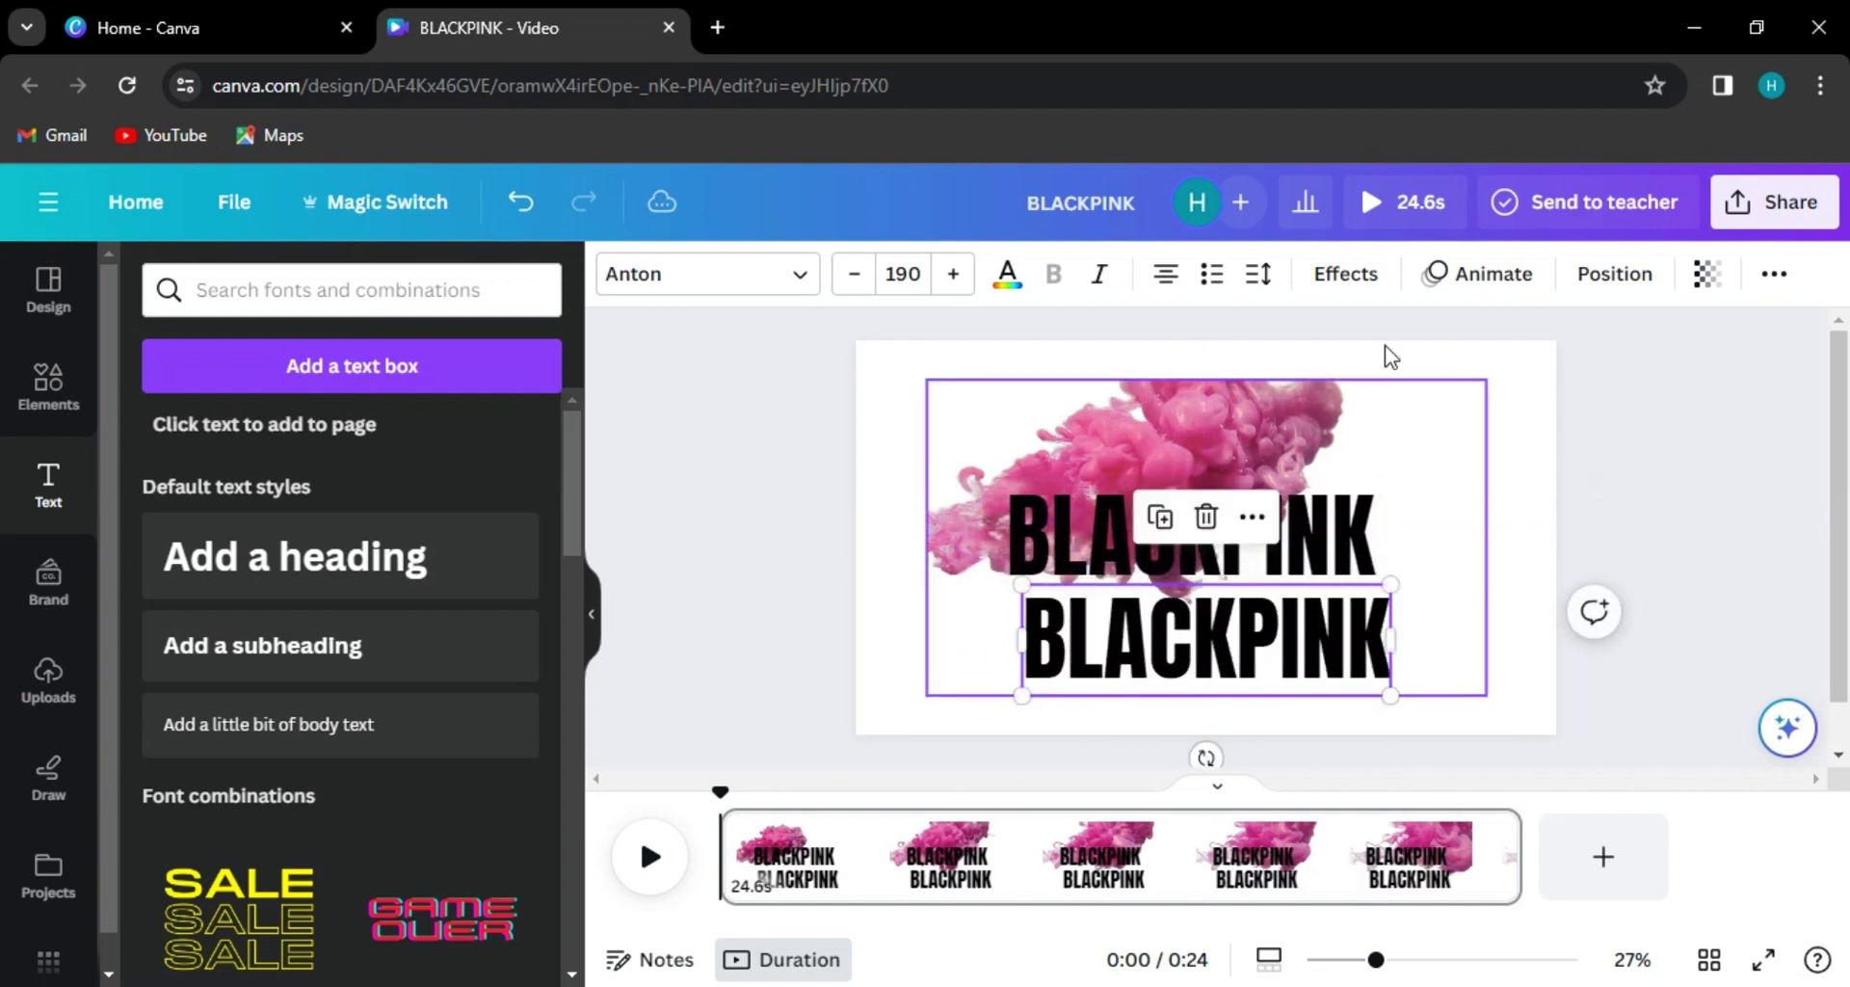
left_click(1346, 275)
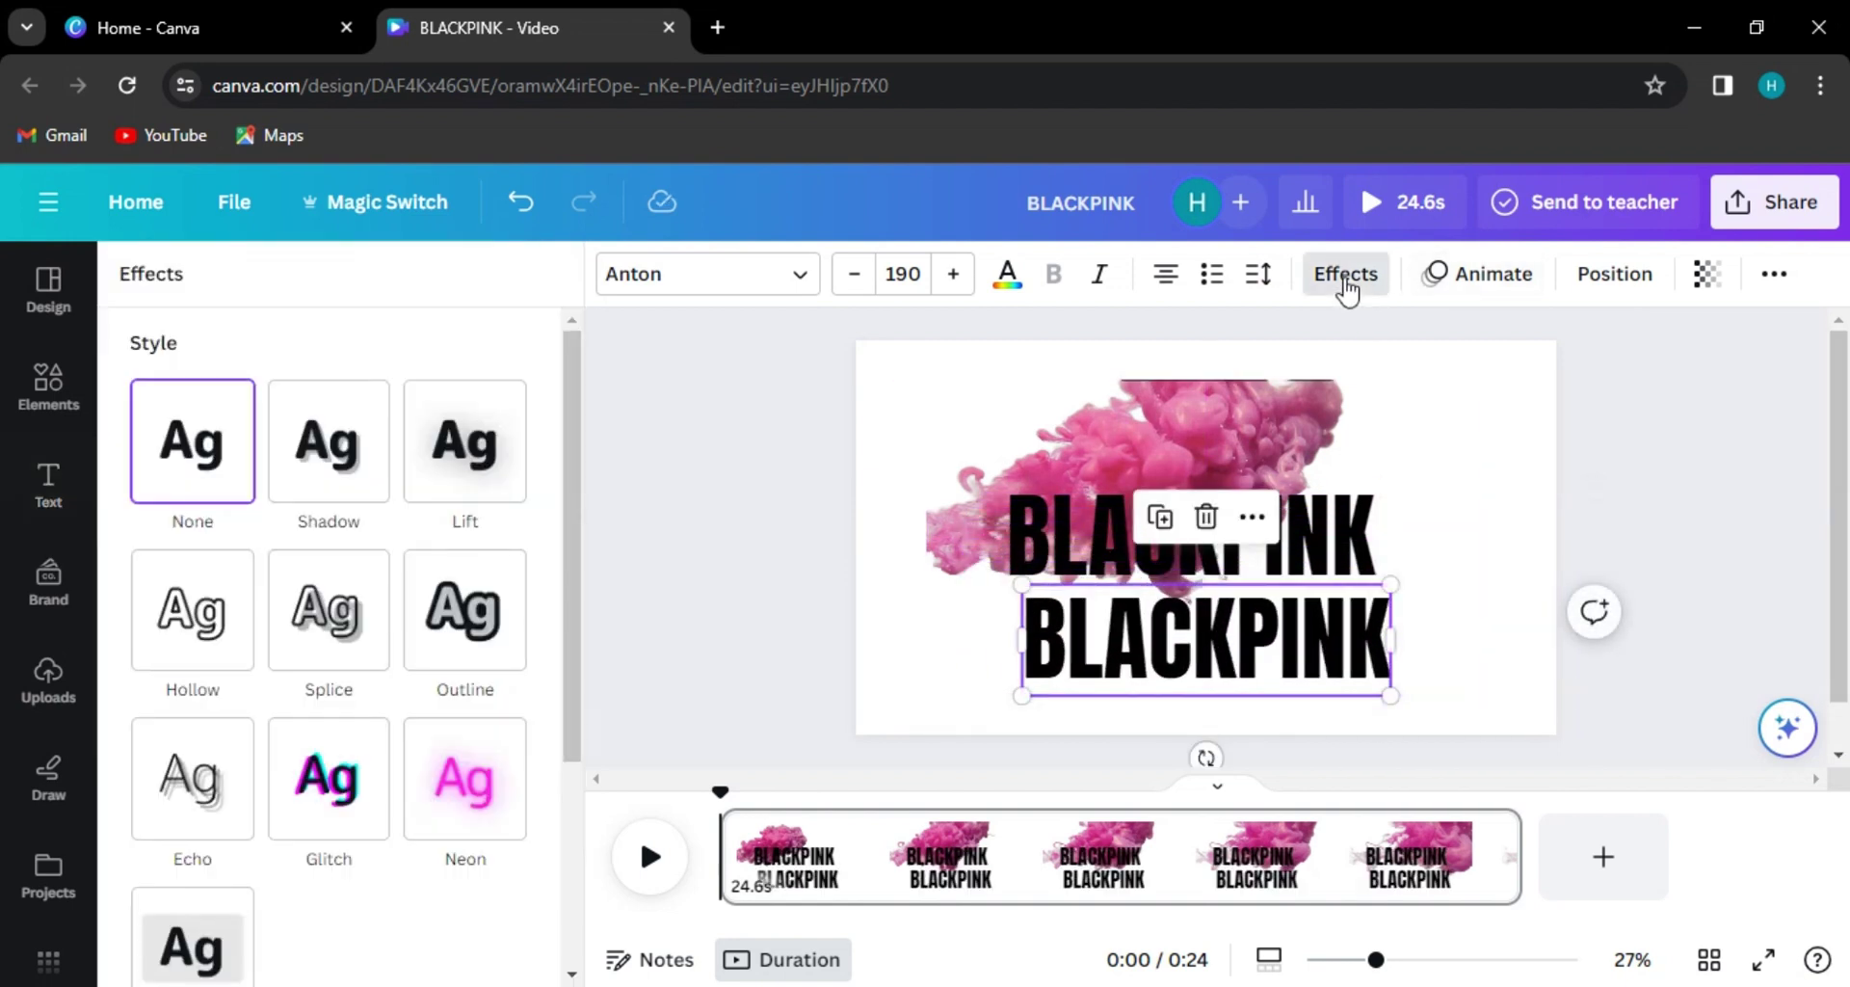
left_click(231, 636)
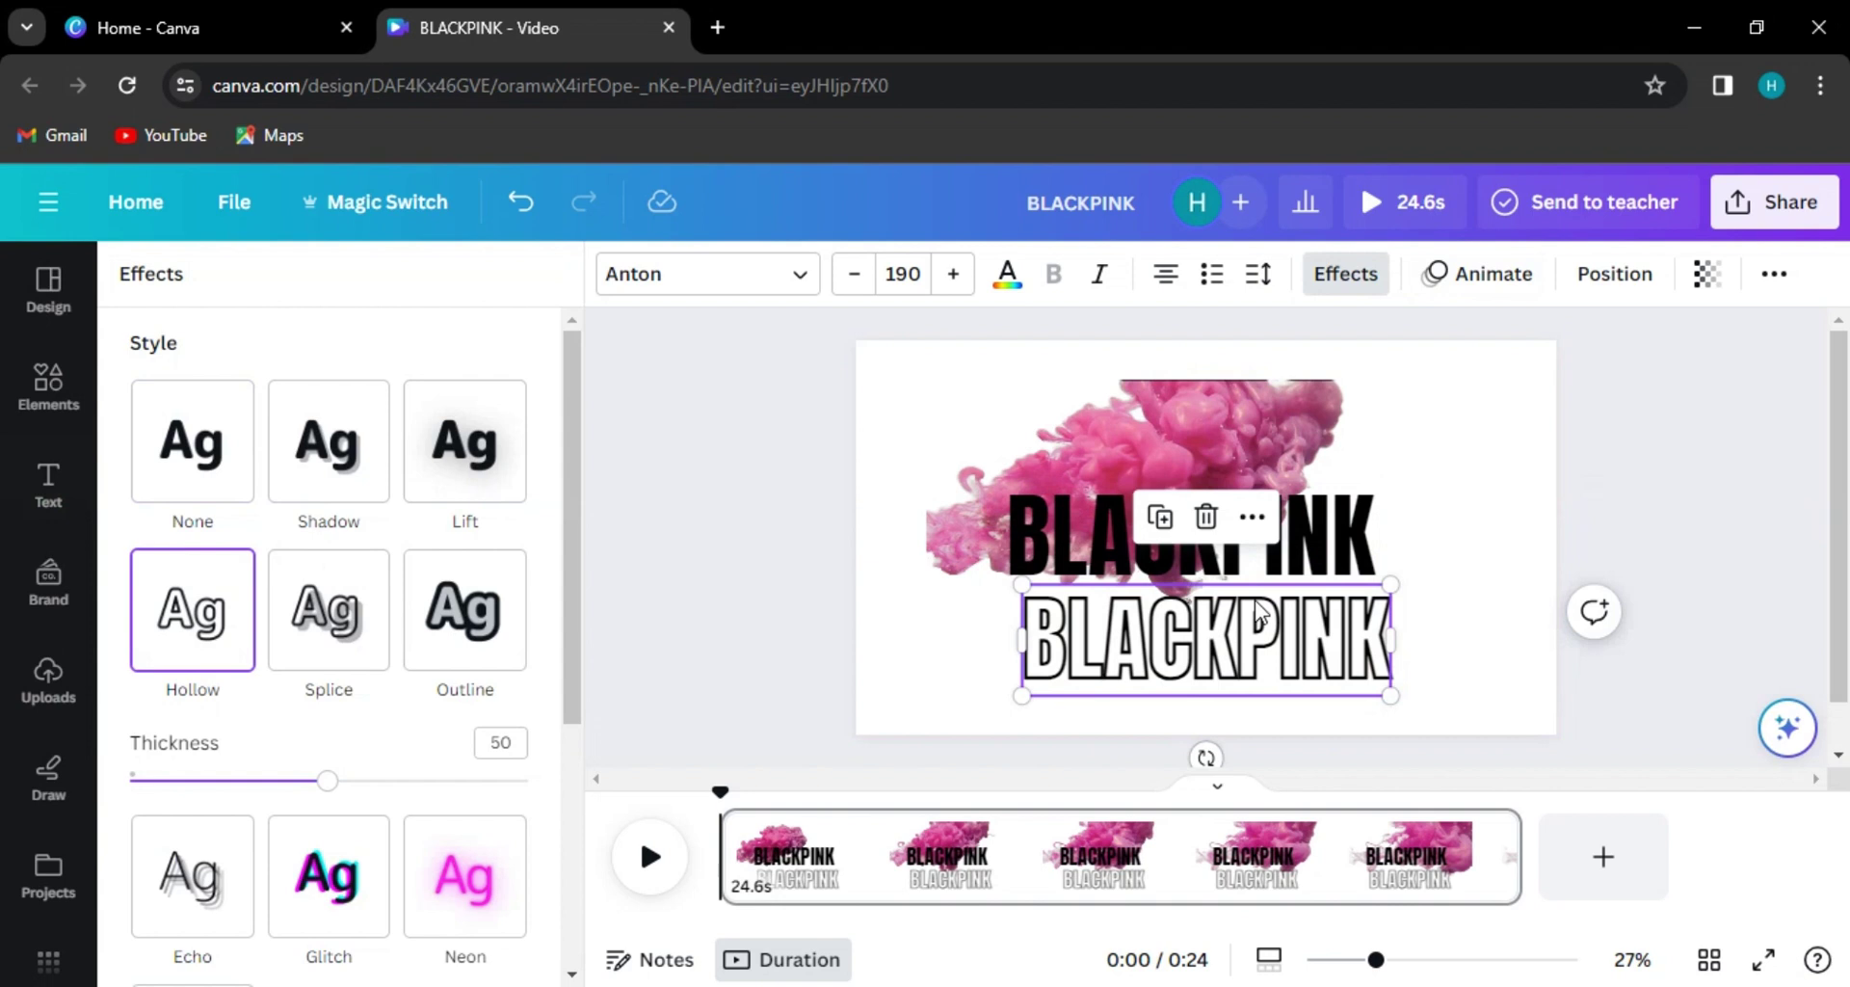
mouse_move(1195, 643)
left_mouse_down()
mouse_move(1178, 564)
mouse_move(1180, 633)
left_mouse_up()
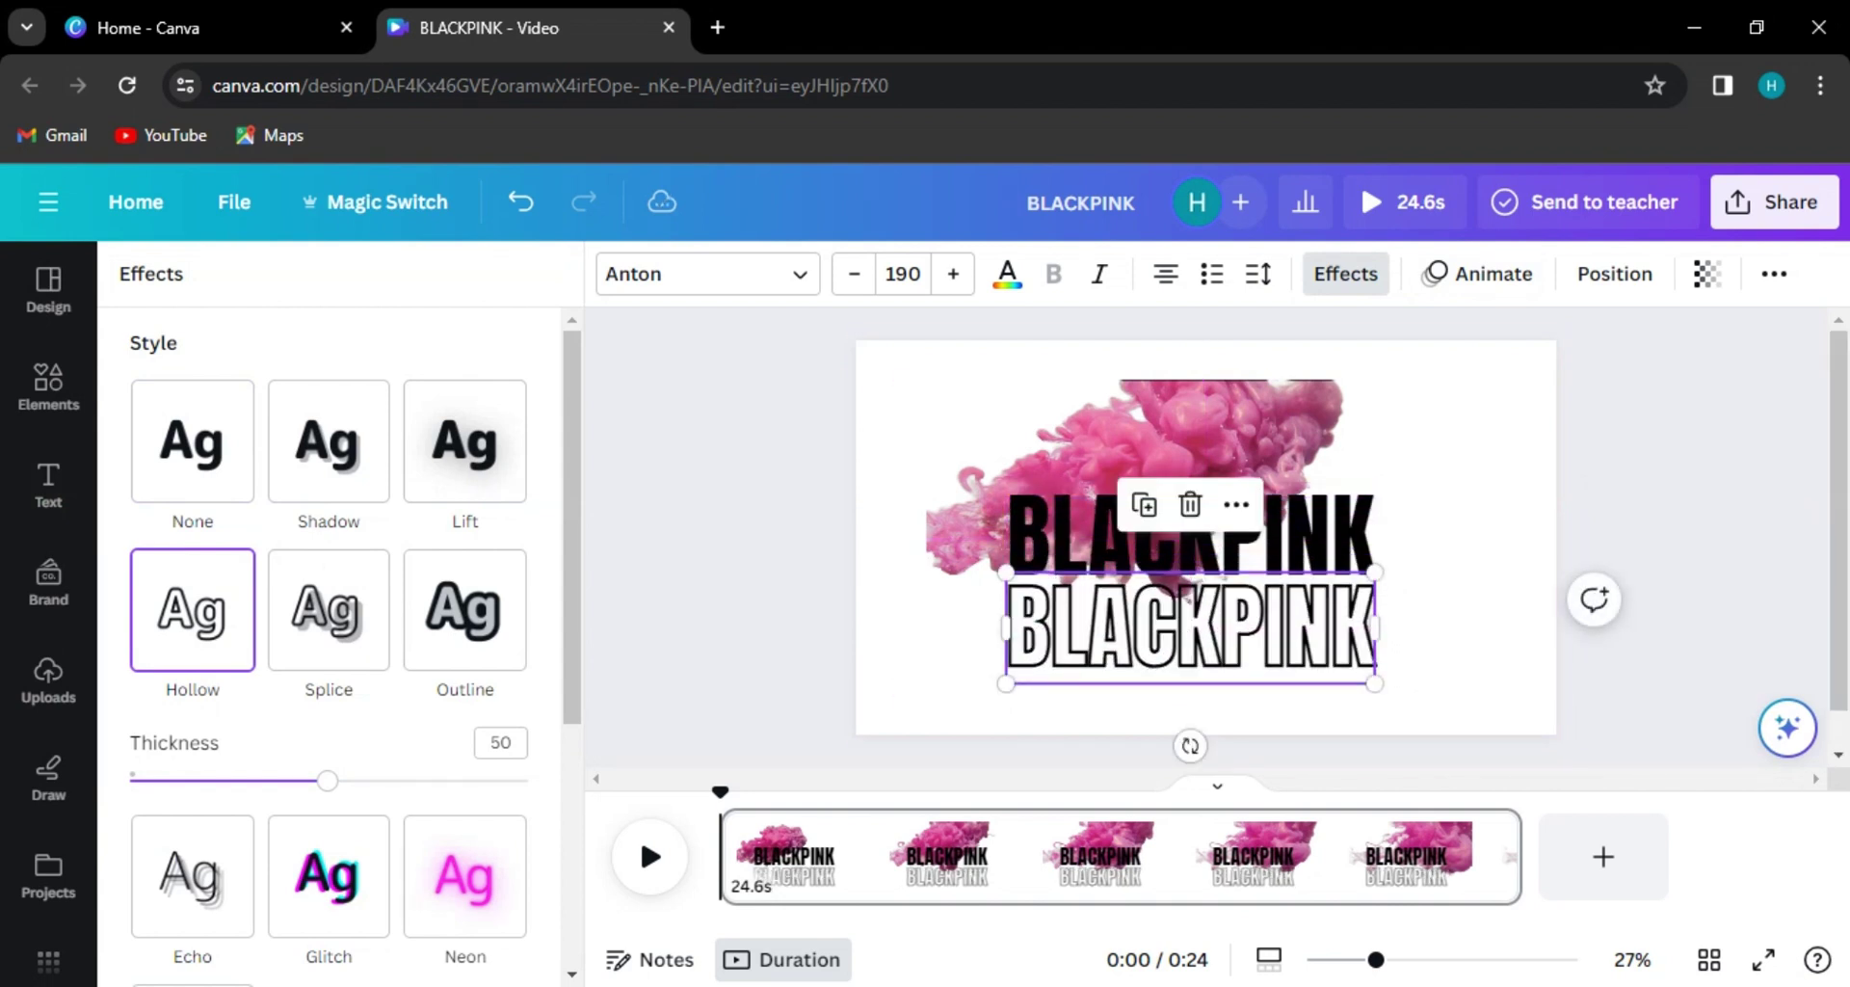
left_click(220, 781)
- Move the hollow BLACKPINK copy up so it lies exactly over the solid heading
scroll(1321, 559, "up", 5)
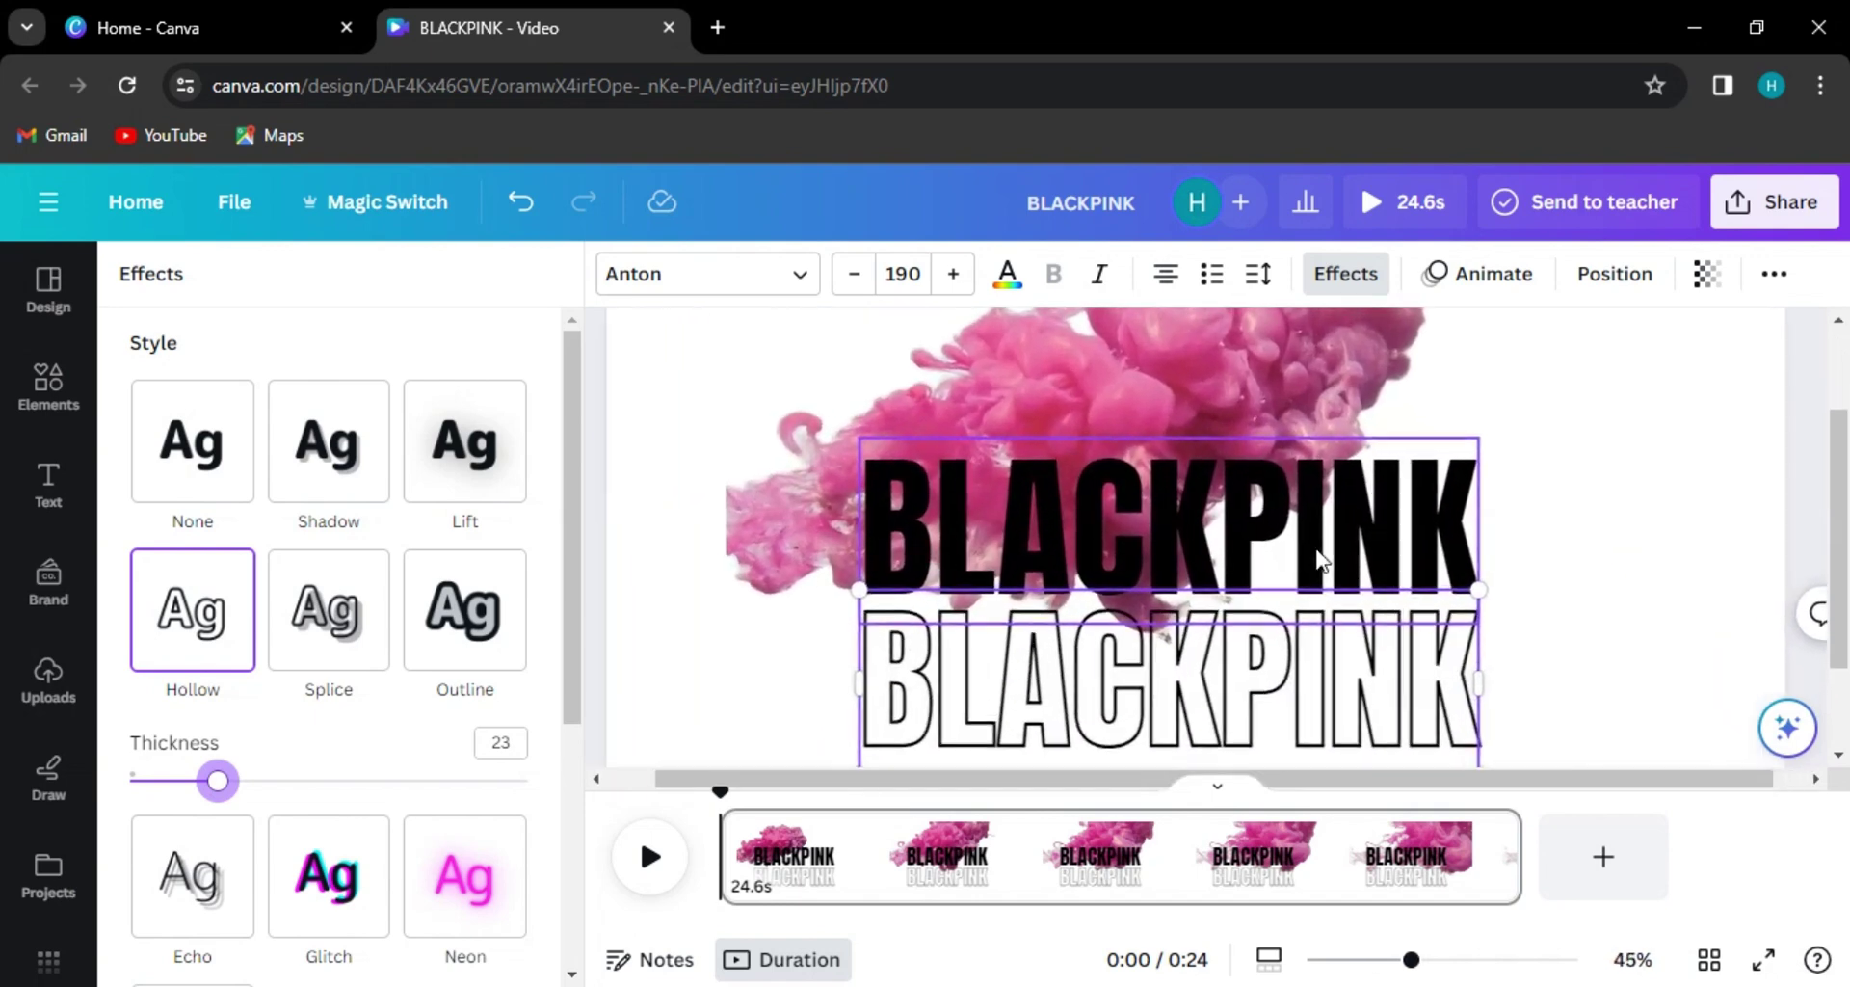
scroll(1321, 559, "up", 1)
left_click_drag(1222, 733, 1222, 555)
scroll(1611, 545, "down", 5)
scroll(1612, 545, "down", 3)
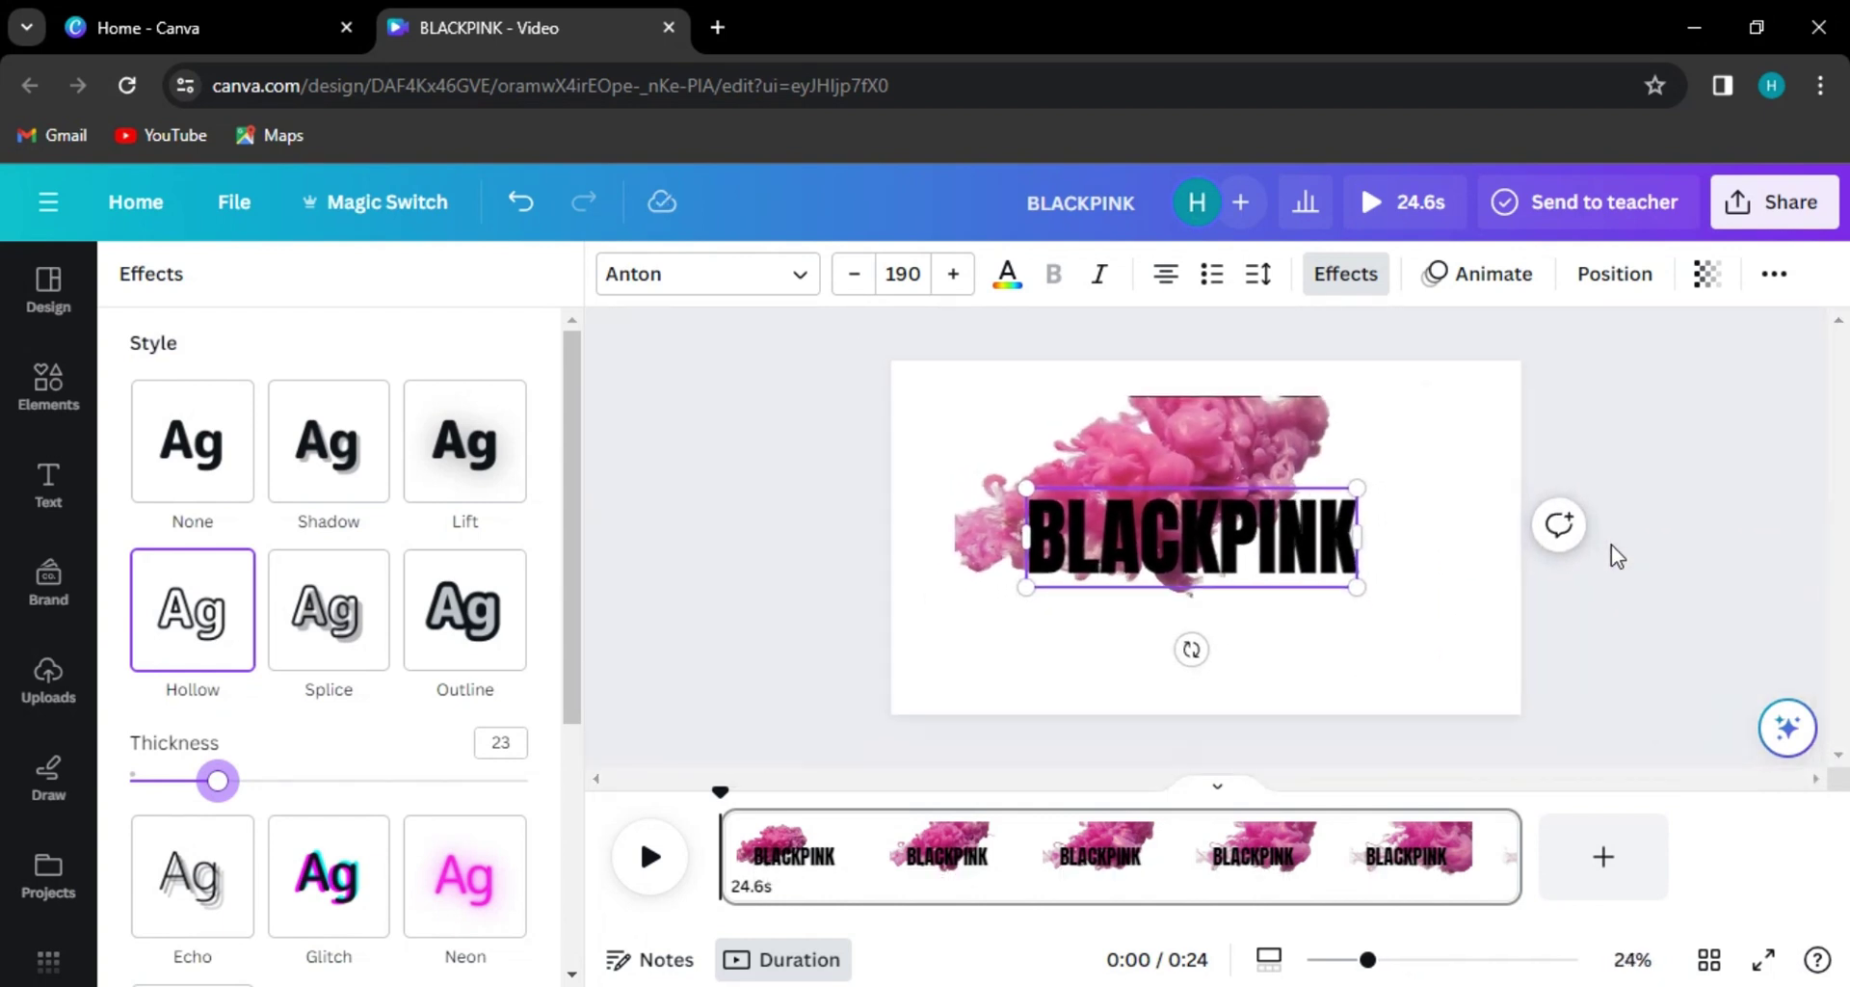
left_click(683, 472)
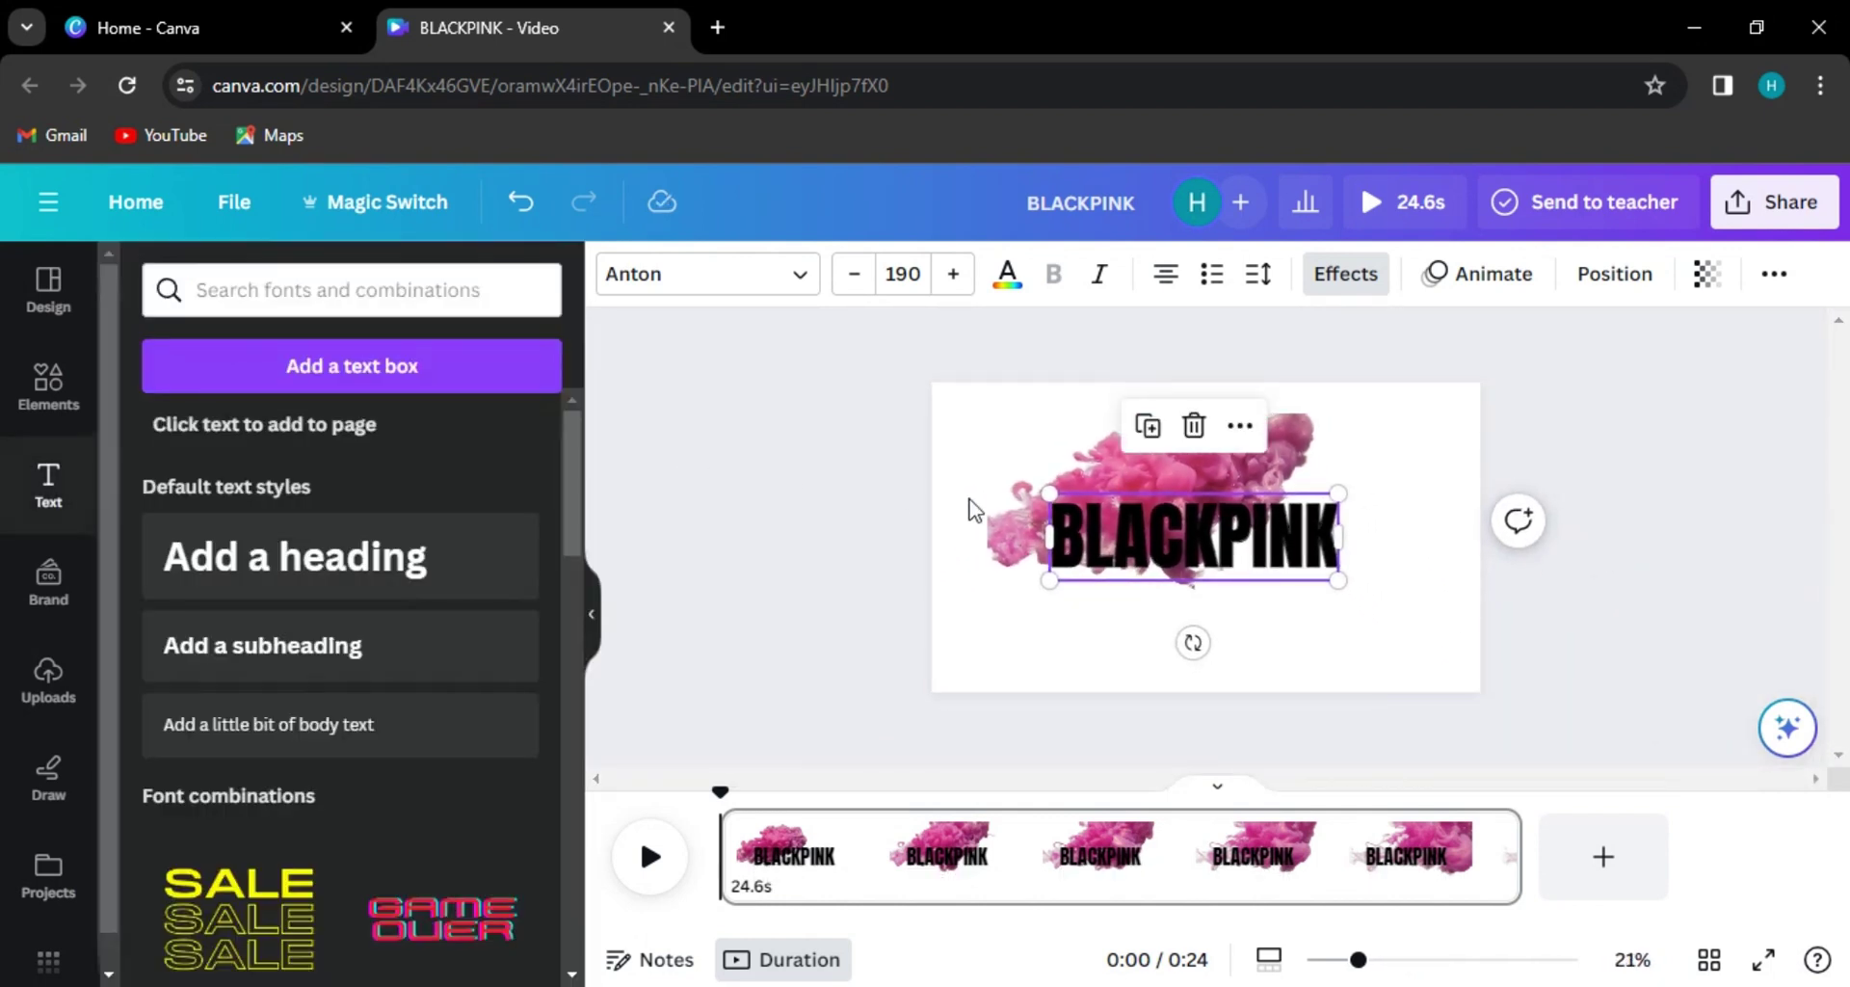
left_click(764, 512)
- Enlarge the pink ink video from its corners until it fills the whole page
left_click(1010, 525)
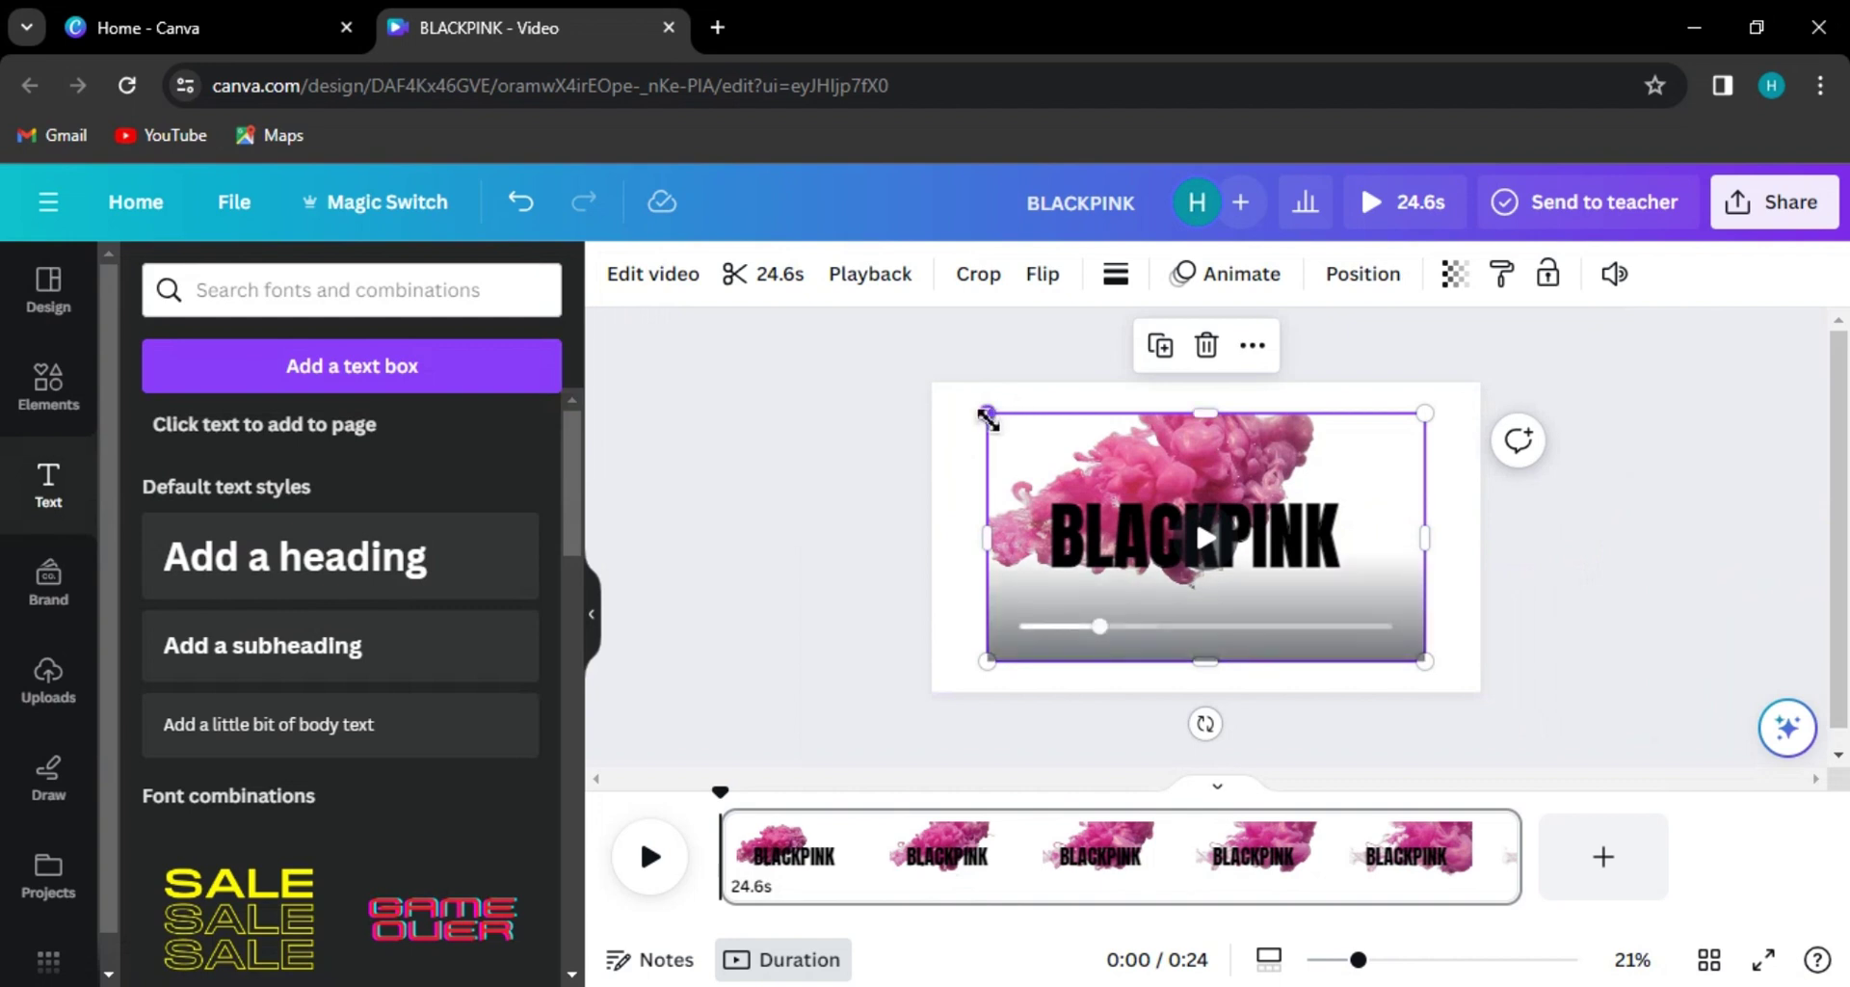
left_click_drag(987, 416, 932, 384)
left_click_drag(1428, 663, 1500, 692)
left_click(1200, 528)
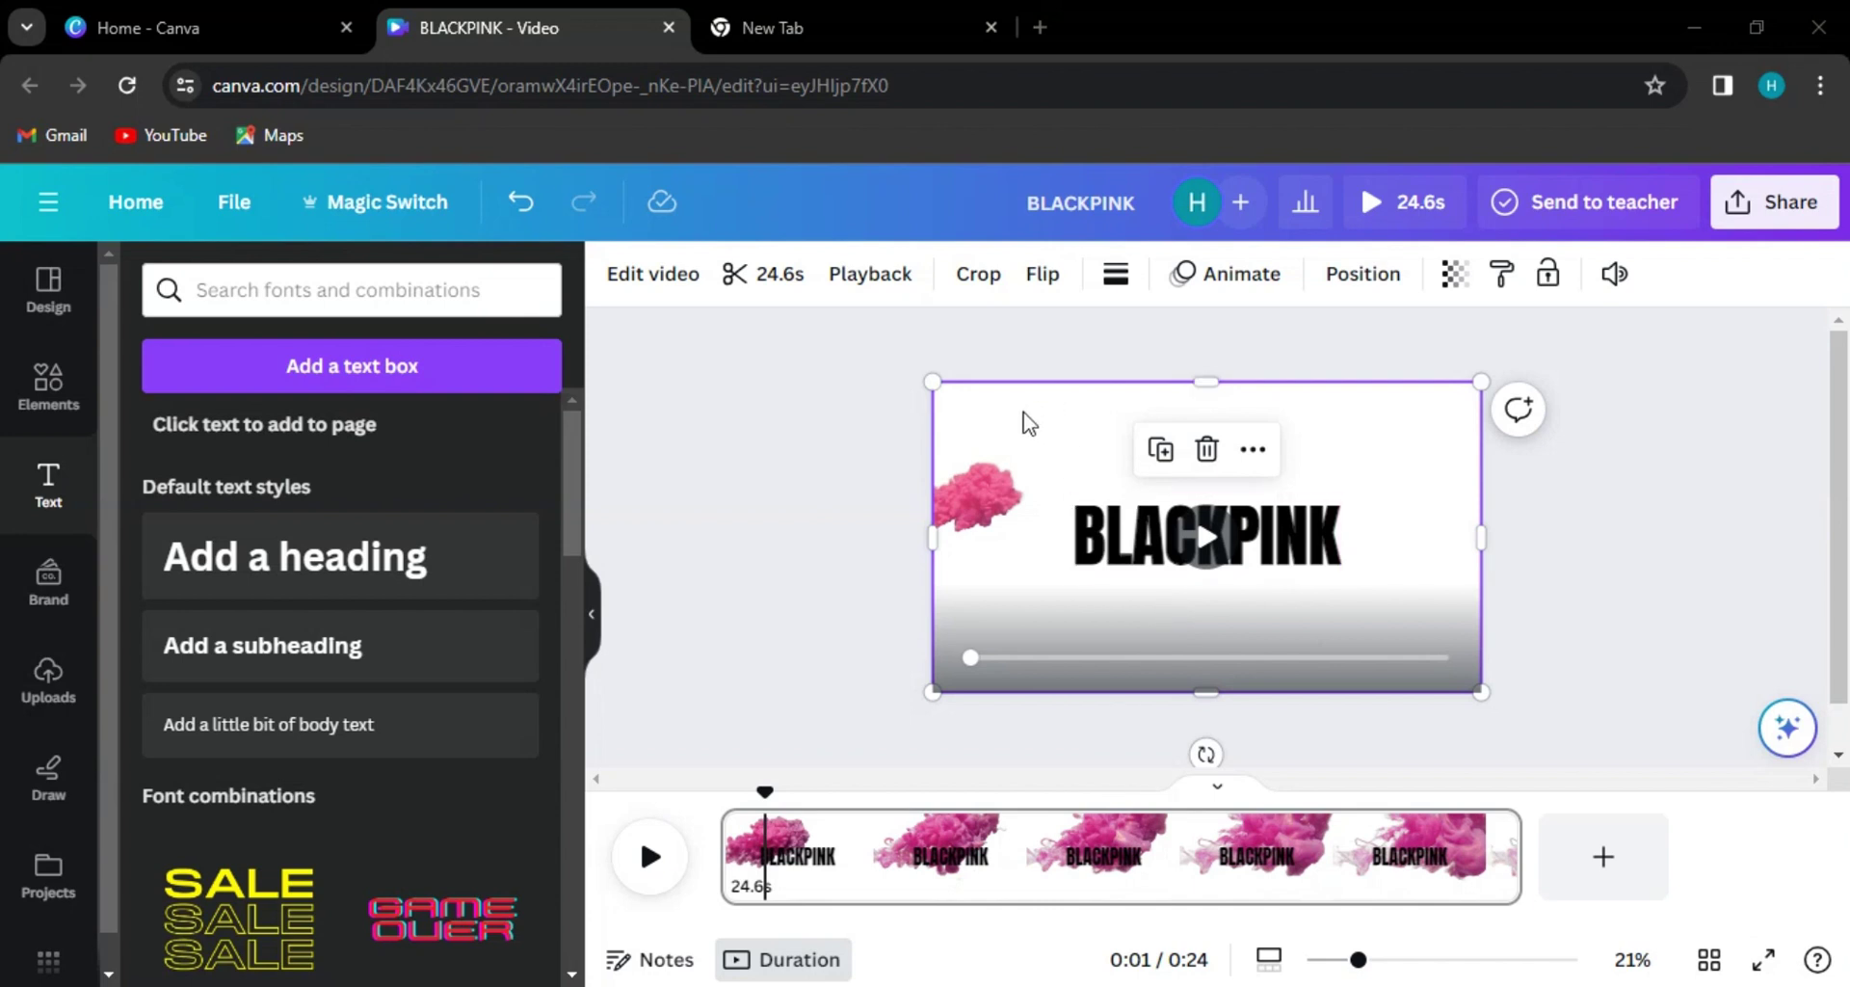
- Move the pink ink video aside and enlarge the two overlapping BLACKPINK headings together at the page centre
left_click_drag(1022, 415, 1092, 582)
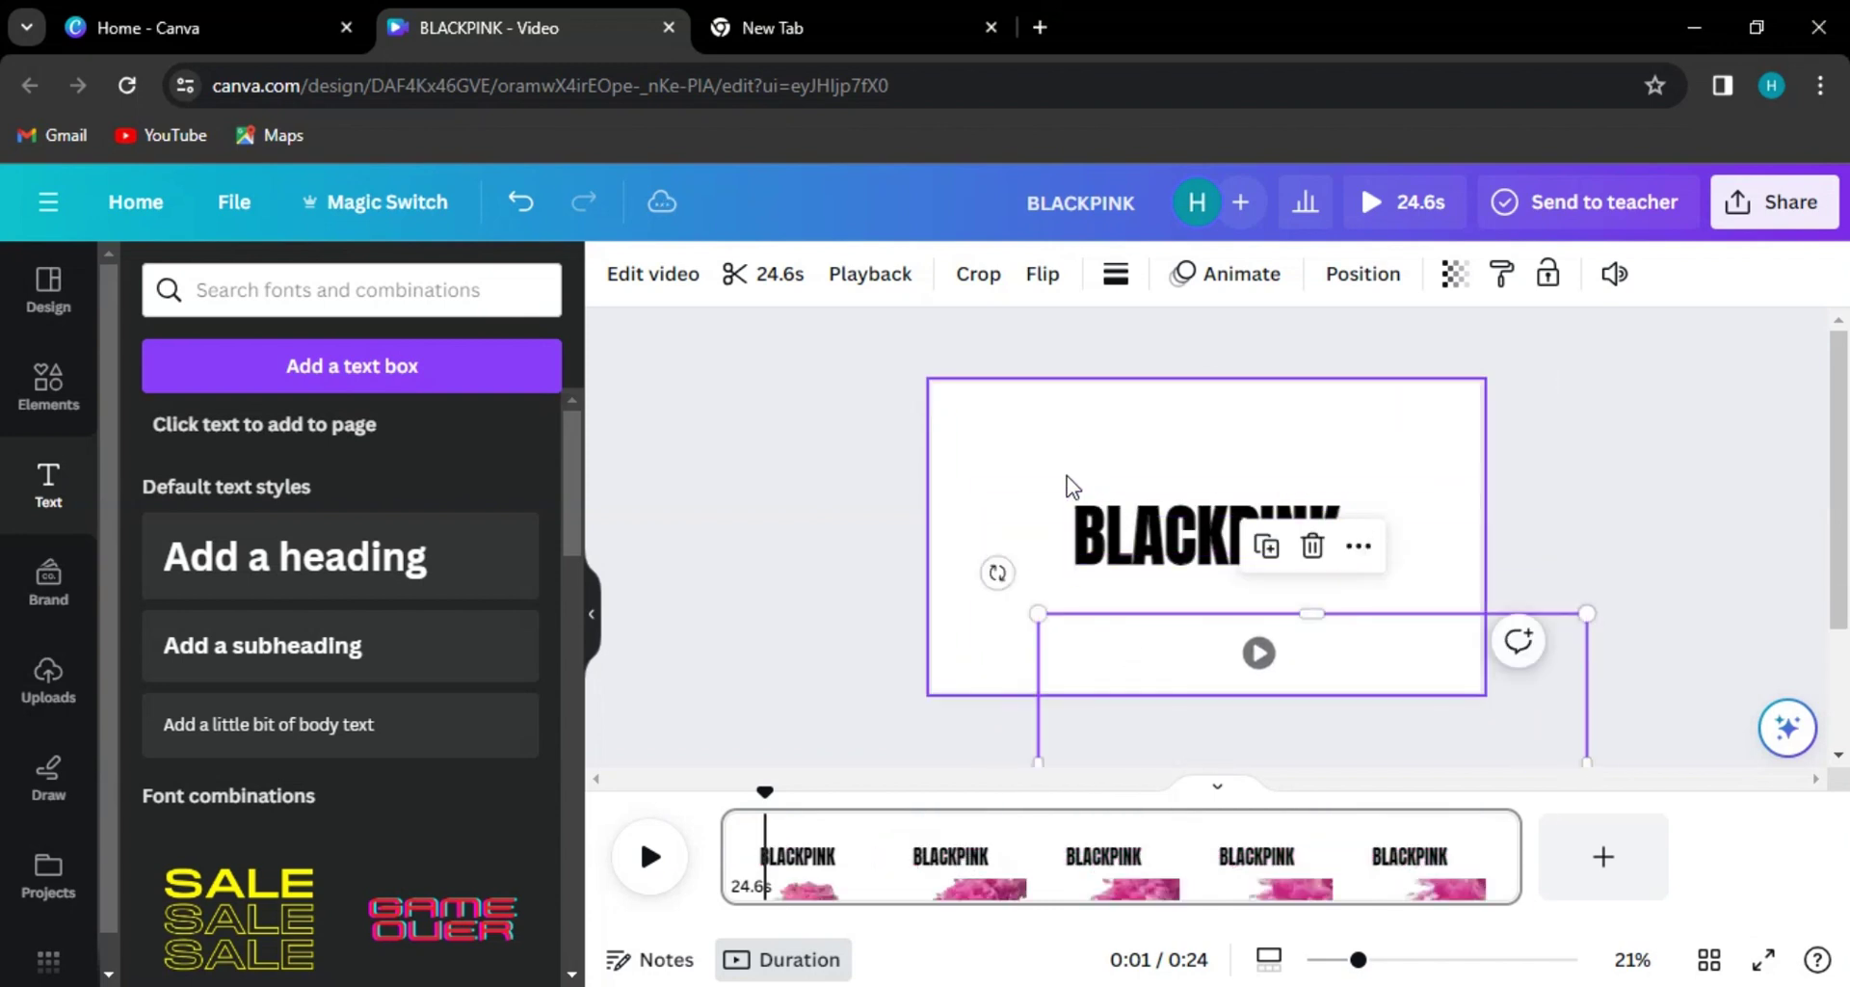
left_click(1171, 536)
mouse_move(1171, 536)
left_mouse_down()
mouse_move(1161, 521)
mouse_move(1168, 535)
left_mouse_up()
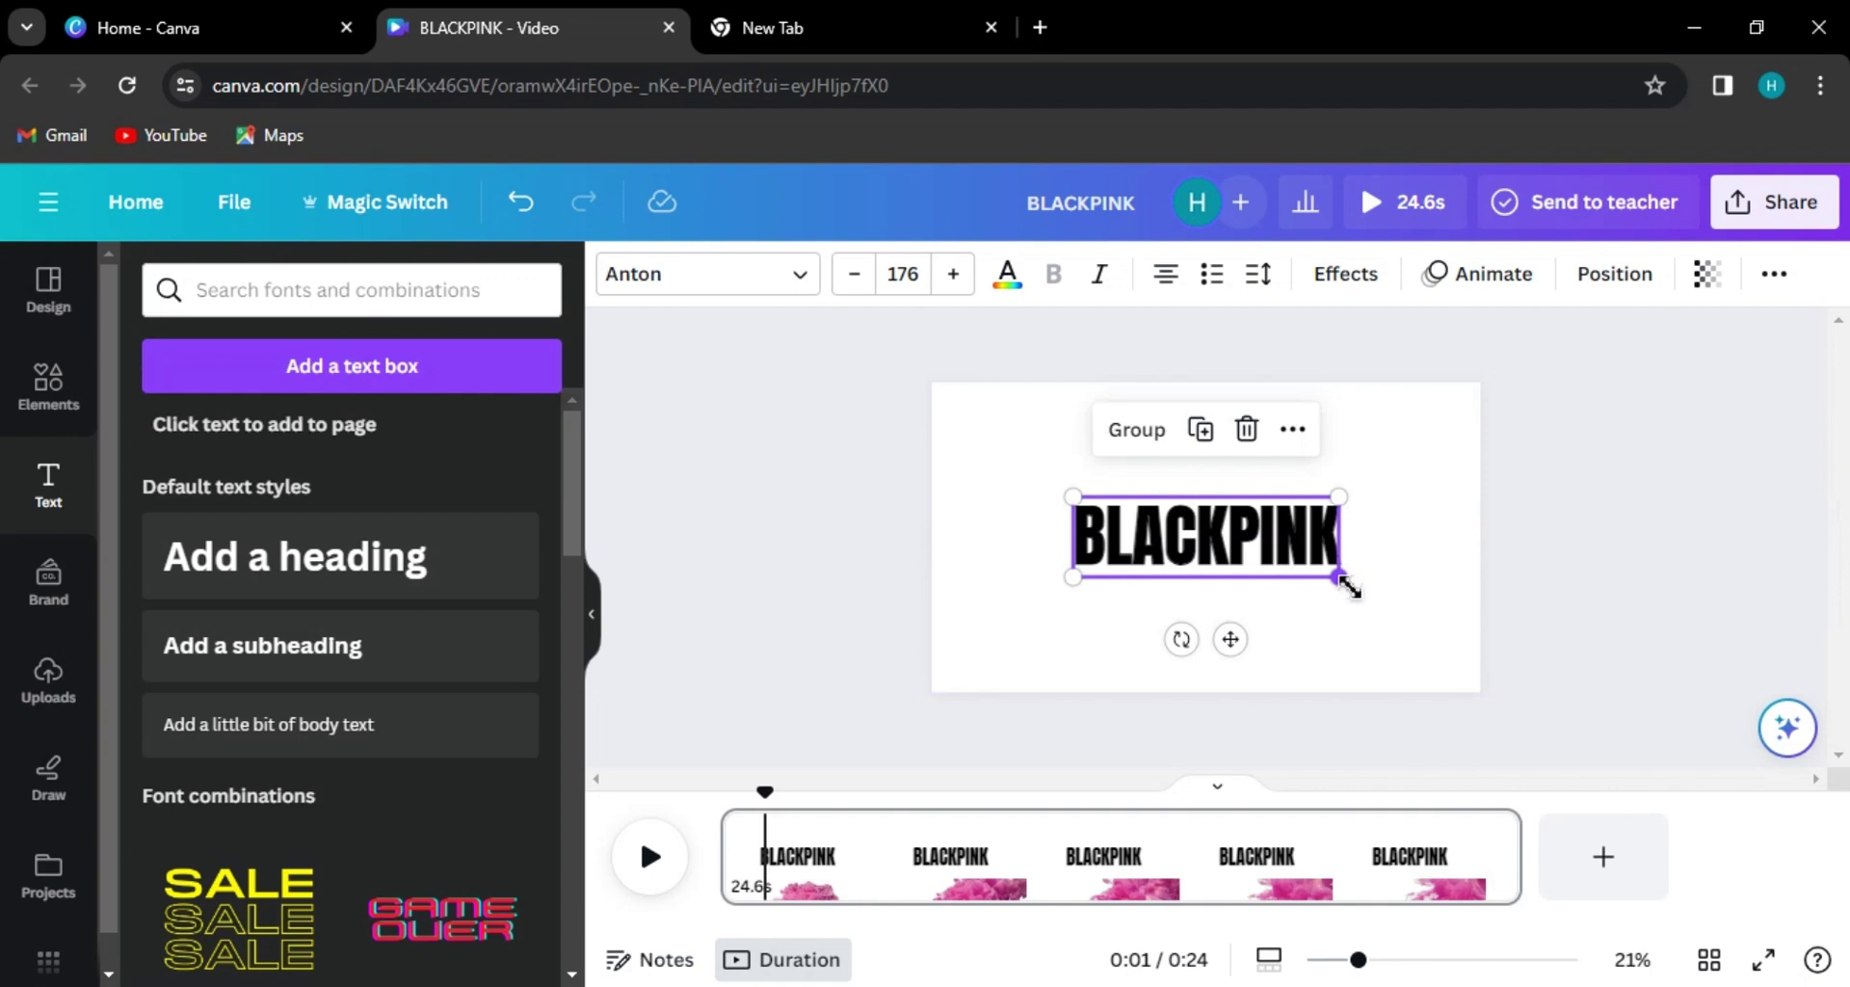
left_click(1401, 582)
left_click(1263, 551)
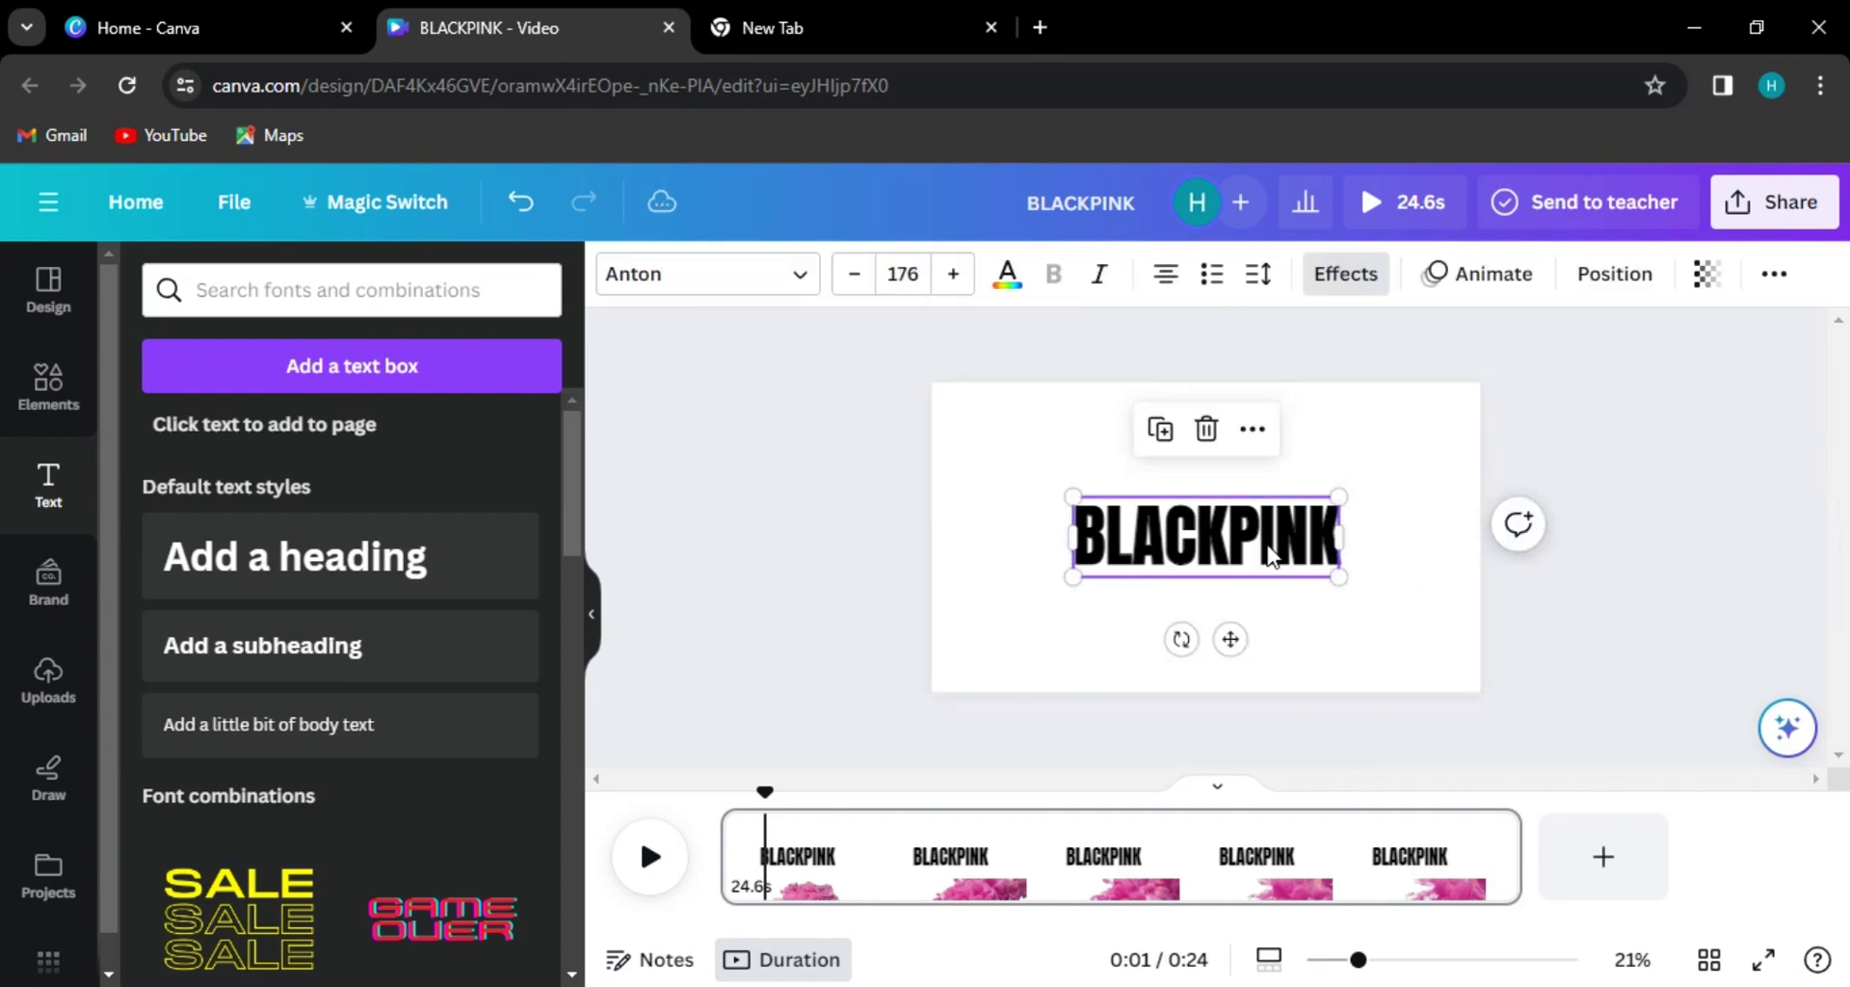
mouse_move(1263, 552)
left_mouse_down()
mouse_move(1309, 441)
mouse_move(1263, 551)
left_mouse_up()
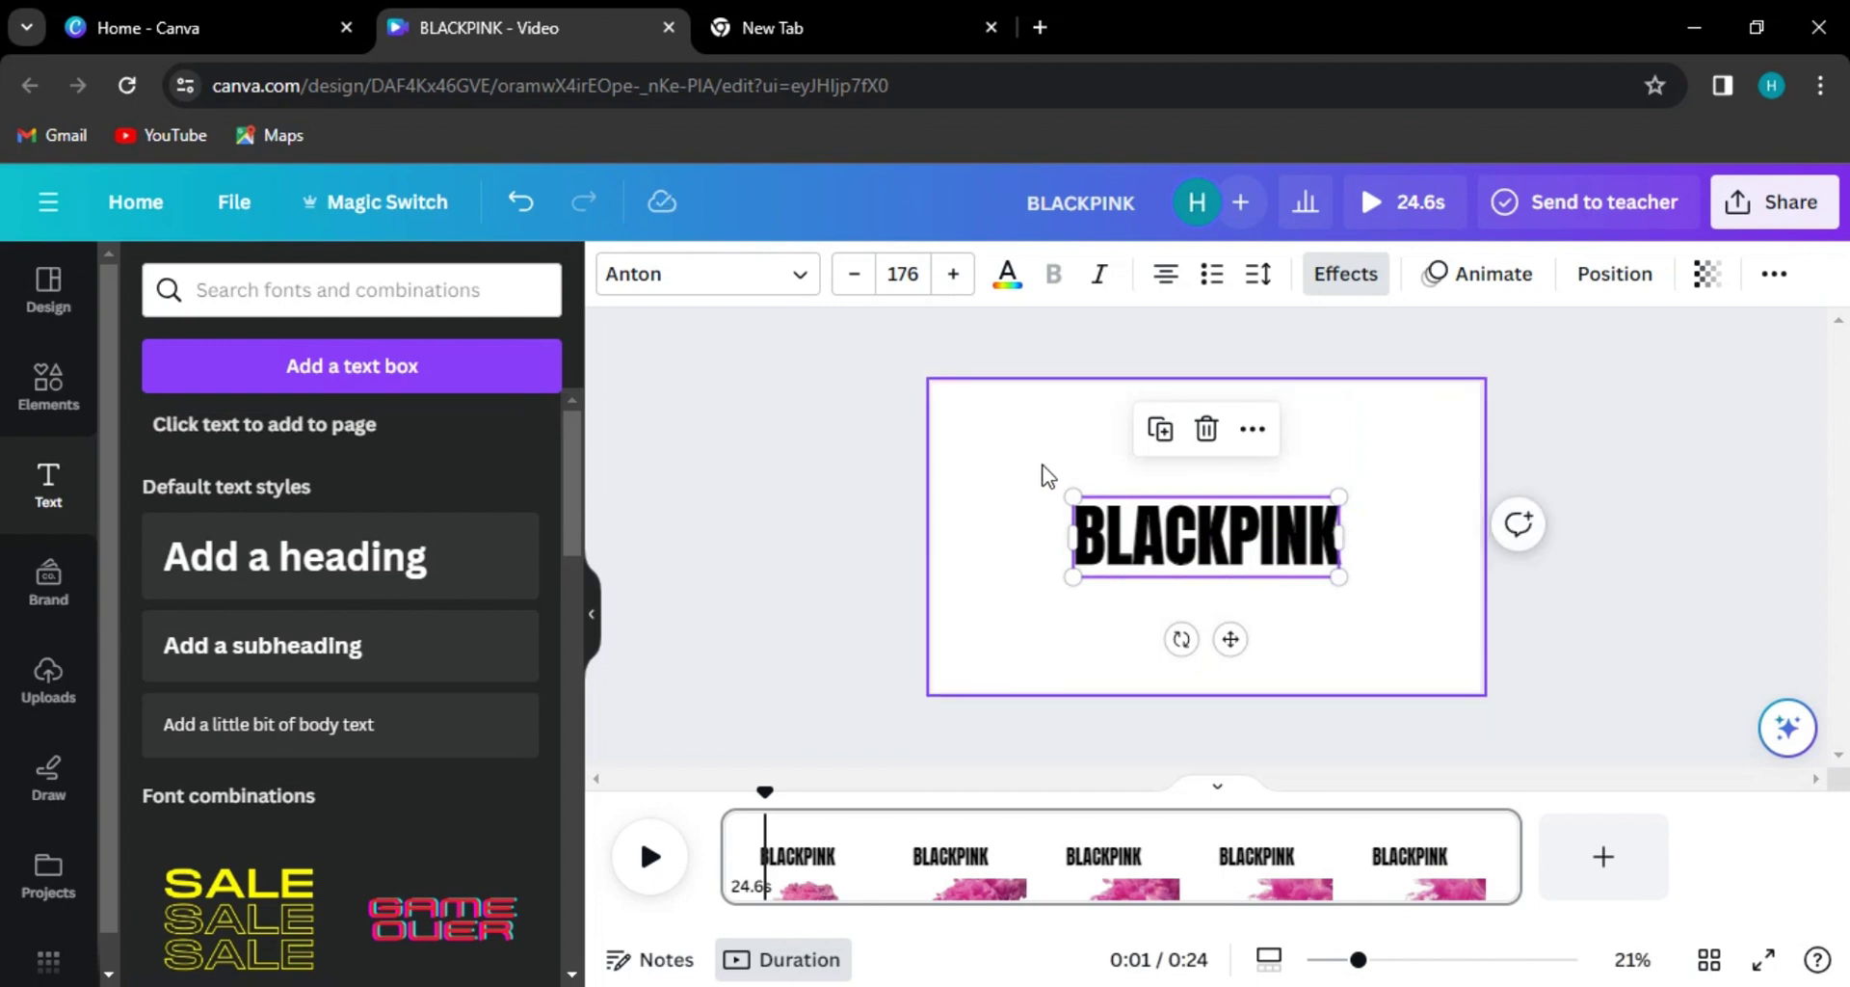
left_click_drag(1042, 467, 1323, 570)
left_click(855, 488)
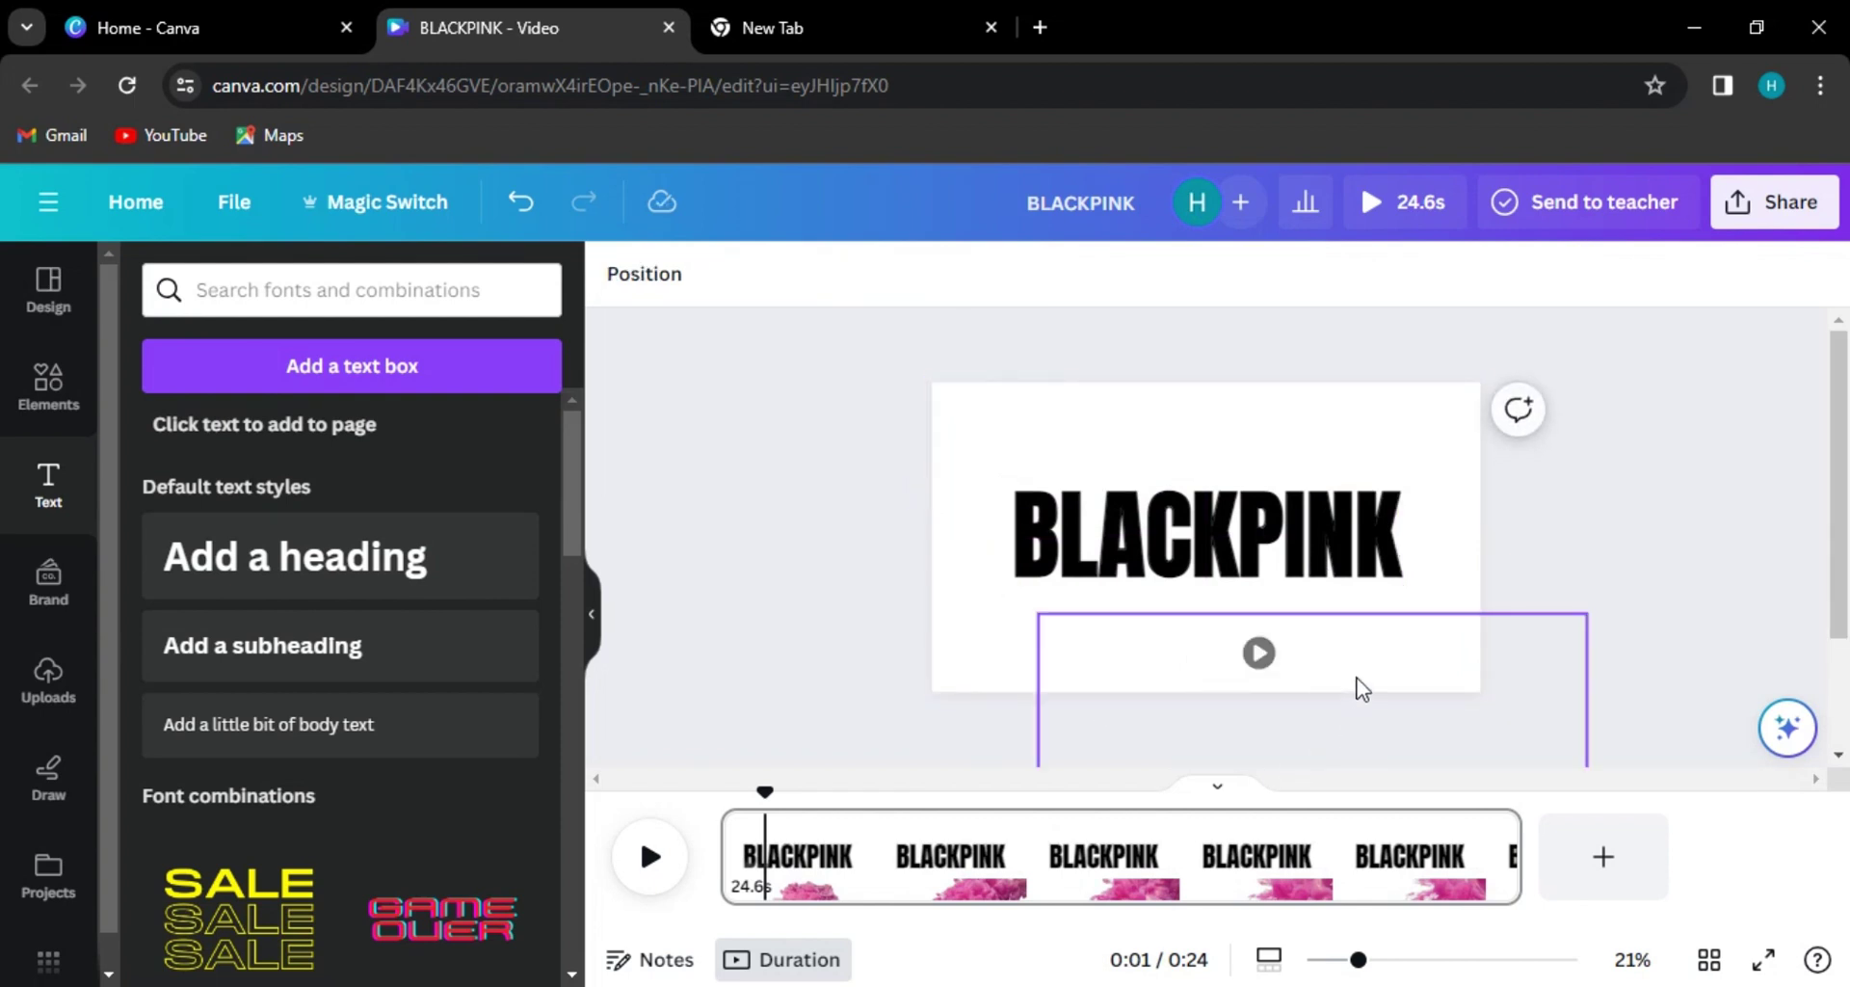
- Move the pink ink video back so it covers the full page
left_click(1297, 679)
left_click_drag(1297, 678, 1198, 457)
left_click(1203, 450)
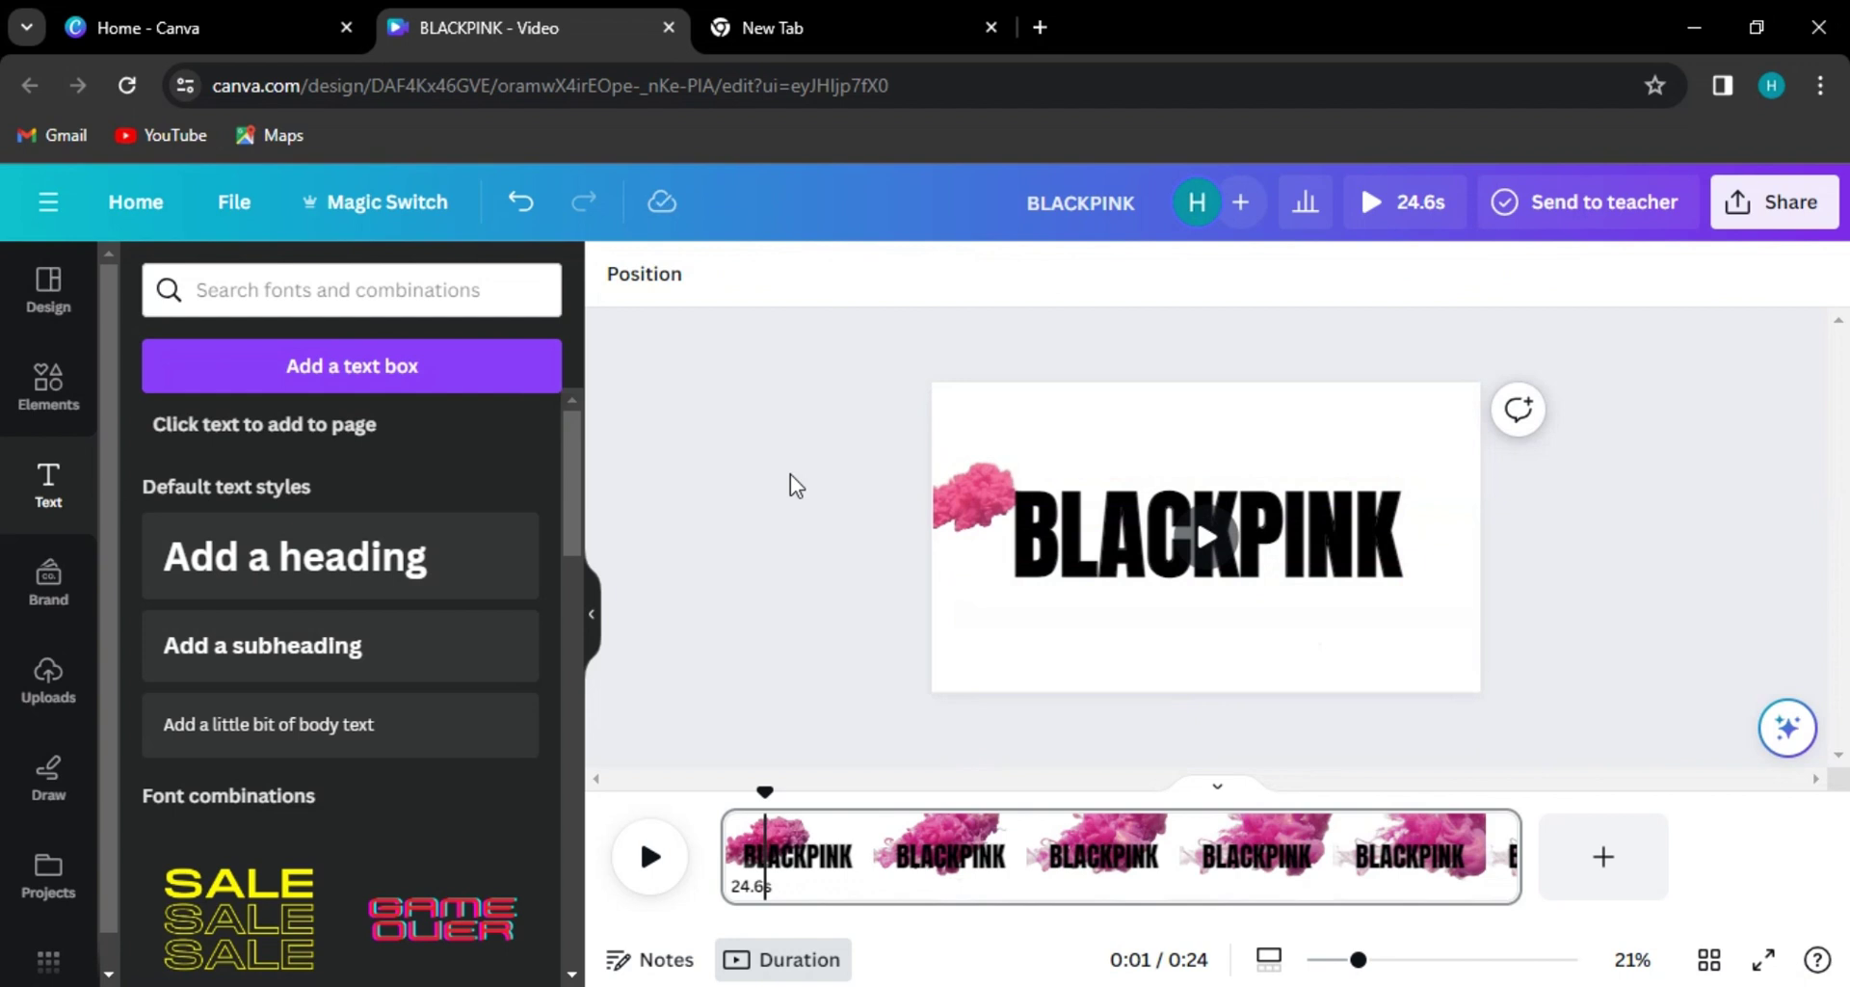
- Reorder the layers so the pink ink video sits between the hollow and the solid BLACKPINK headings
left_click(663, 282)
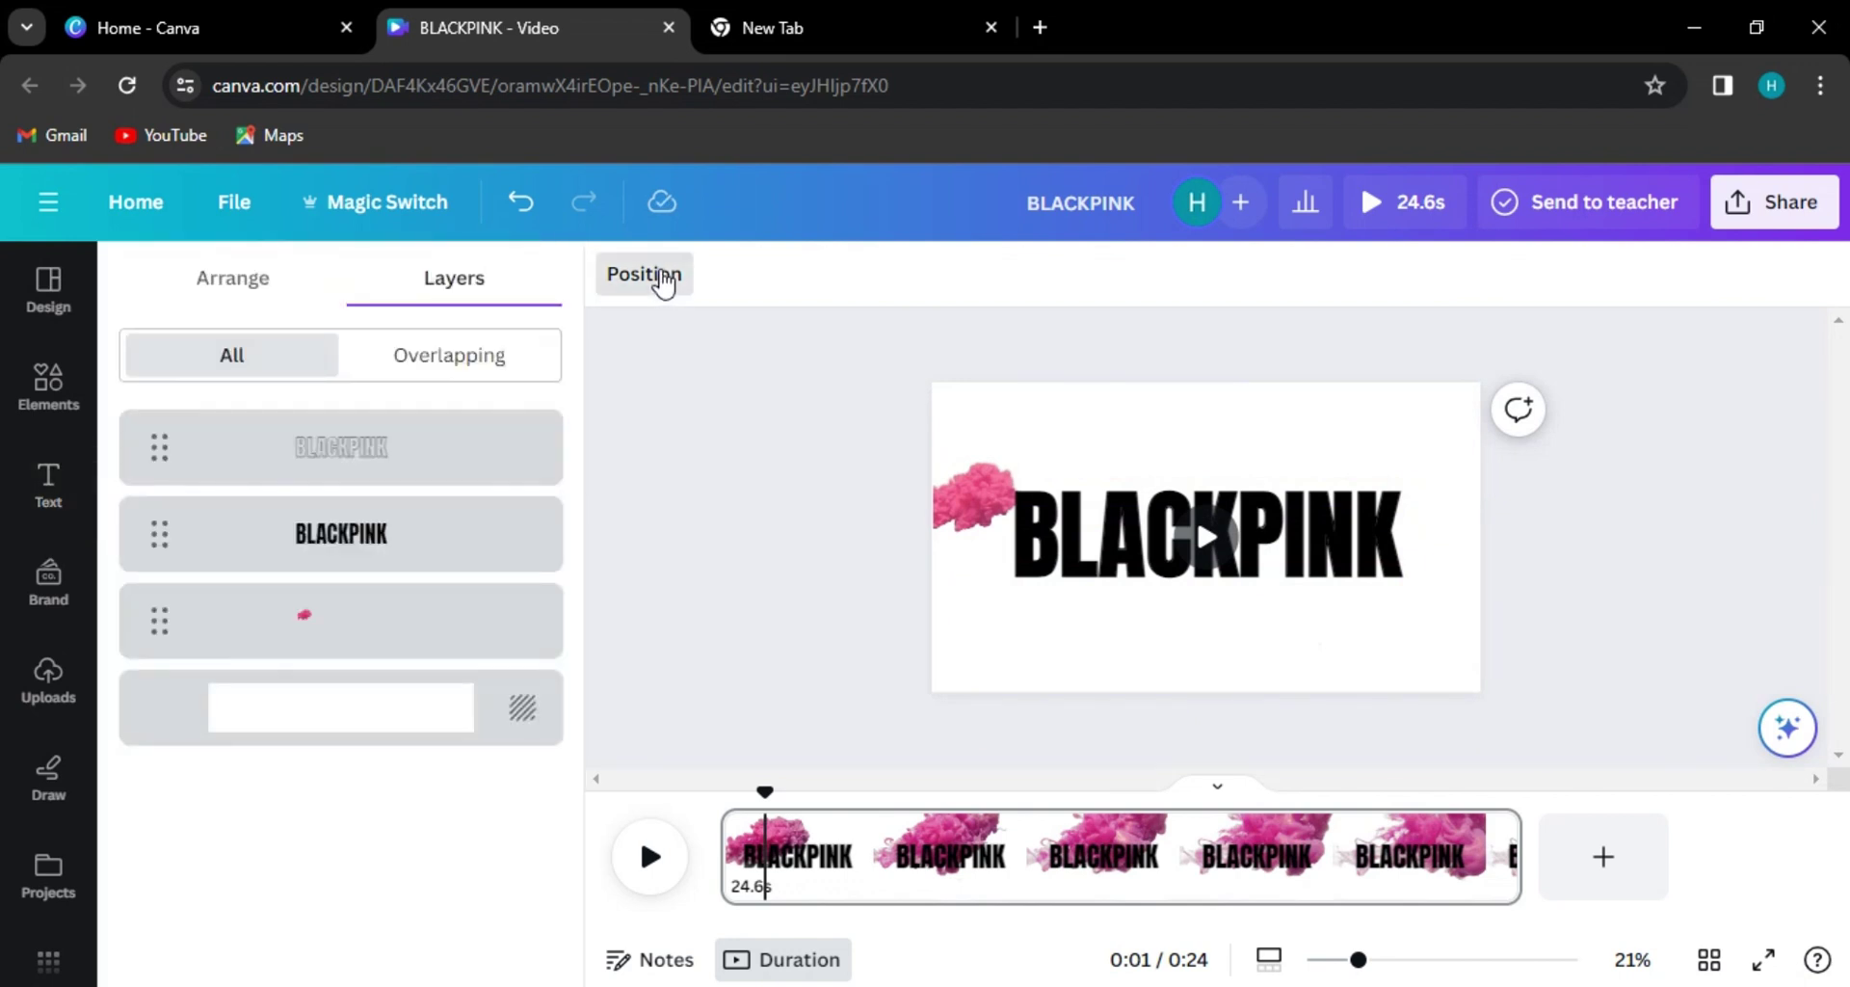
left_click_drag(347, 627, 356, 487)
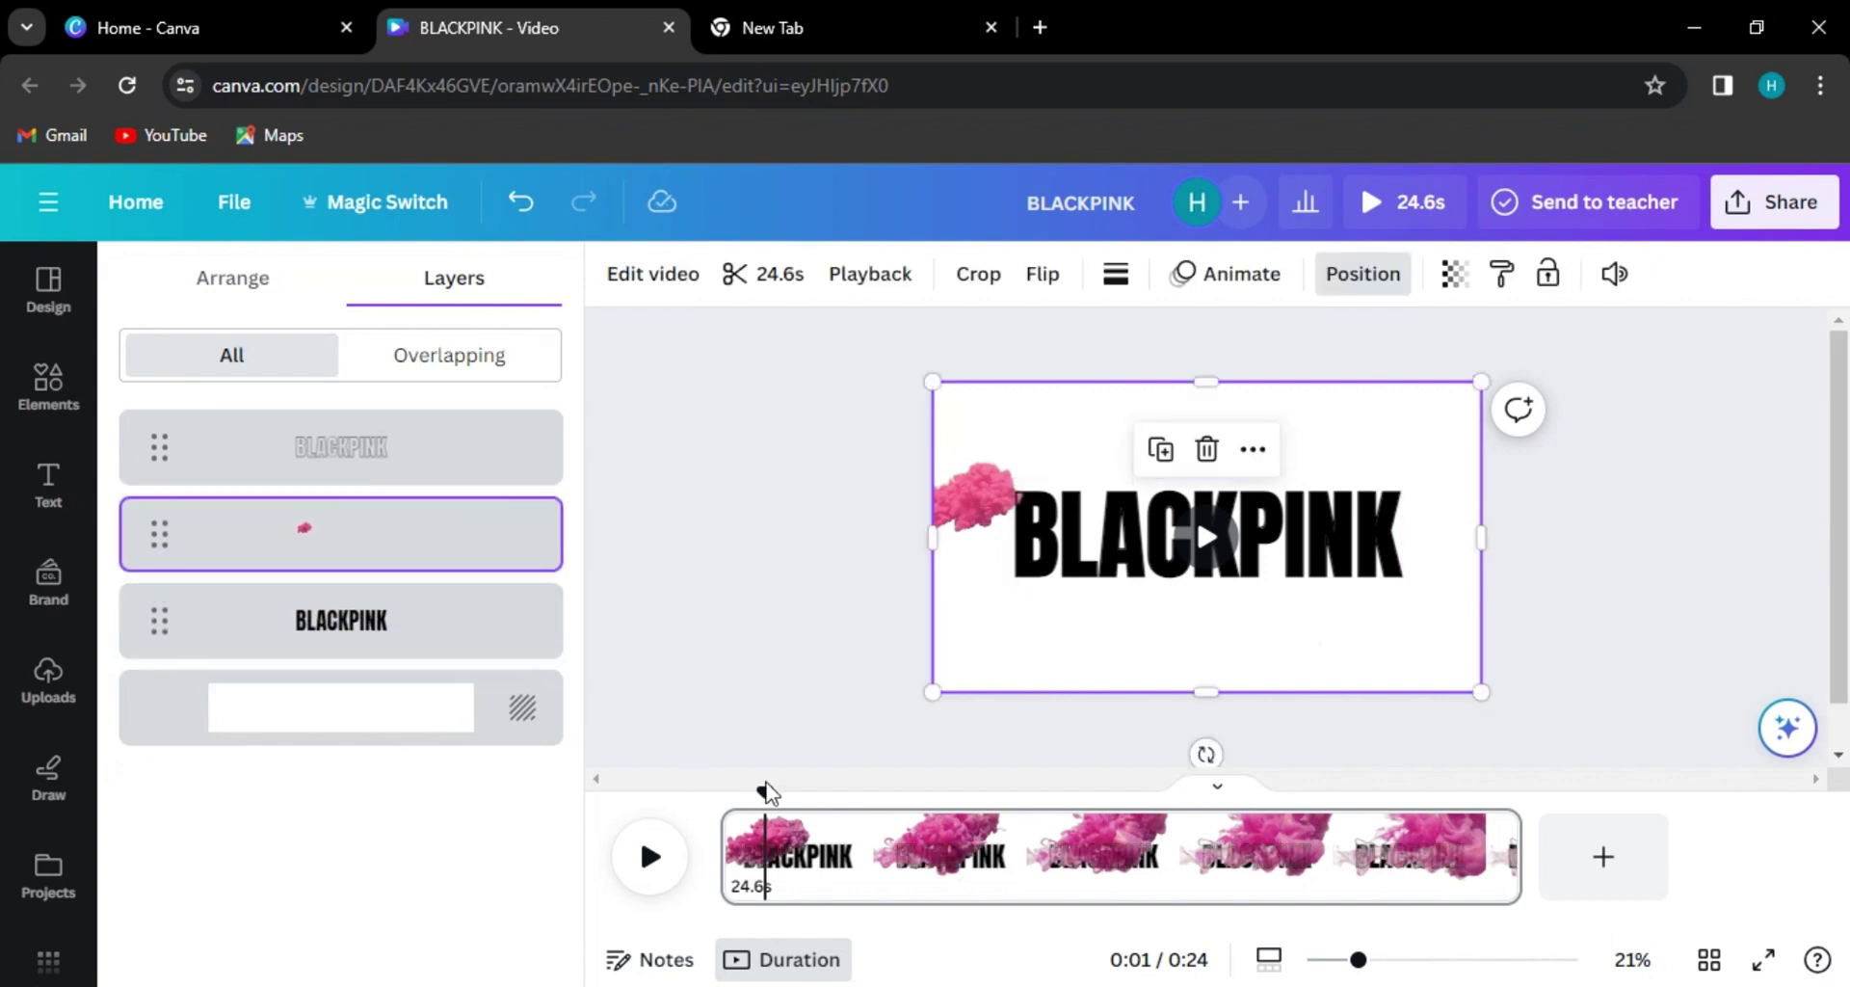
- Play the video to examine how the ink covers the BLACKPINK heading, and set the playhead to 0:11
left_click(644, 861)
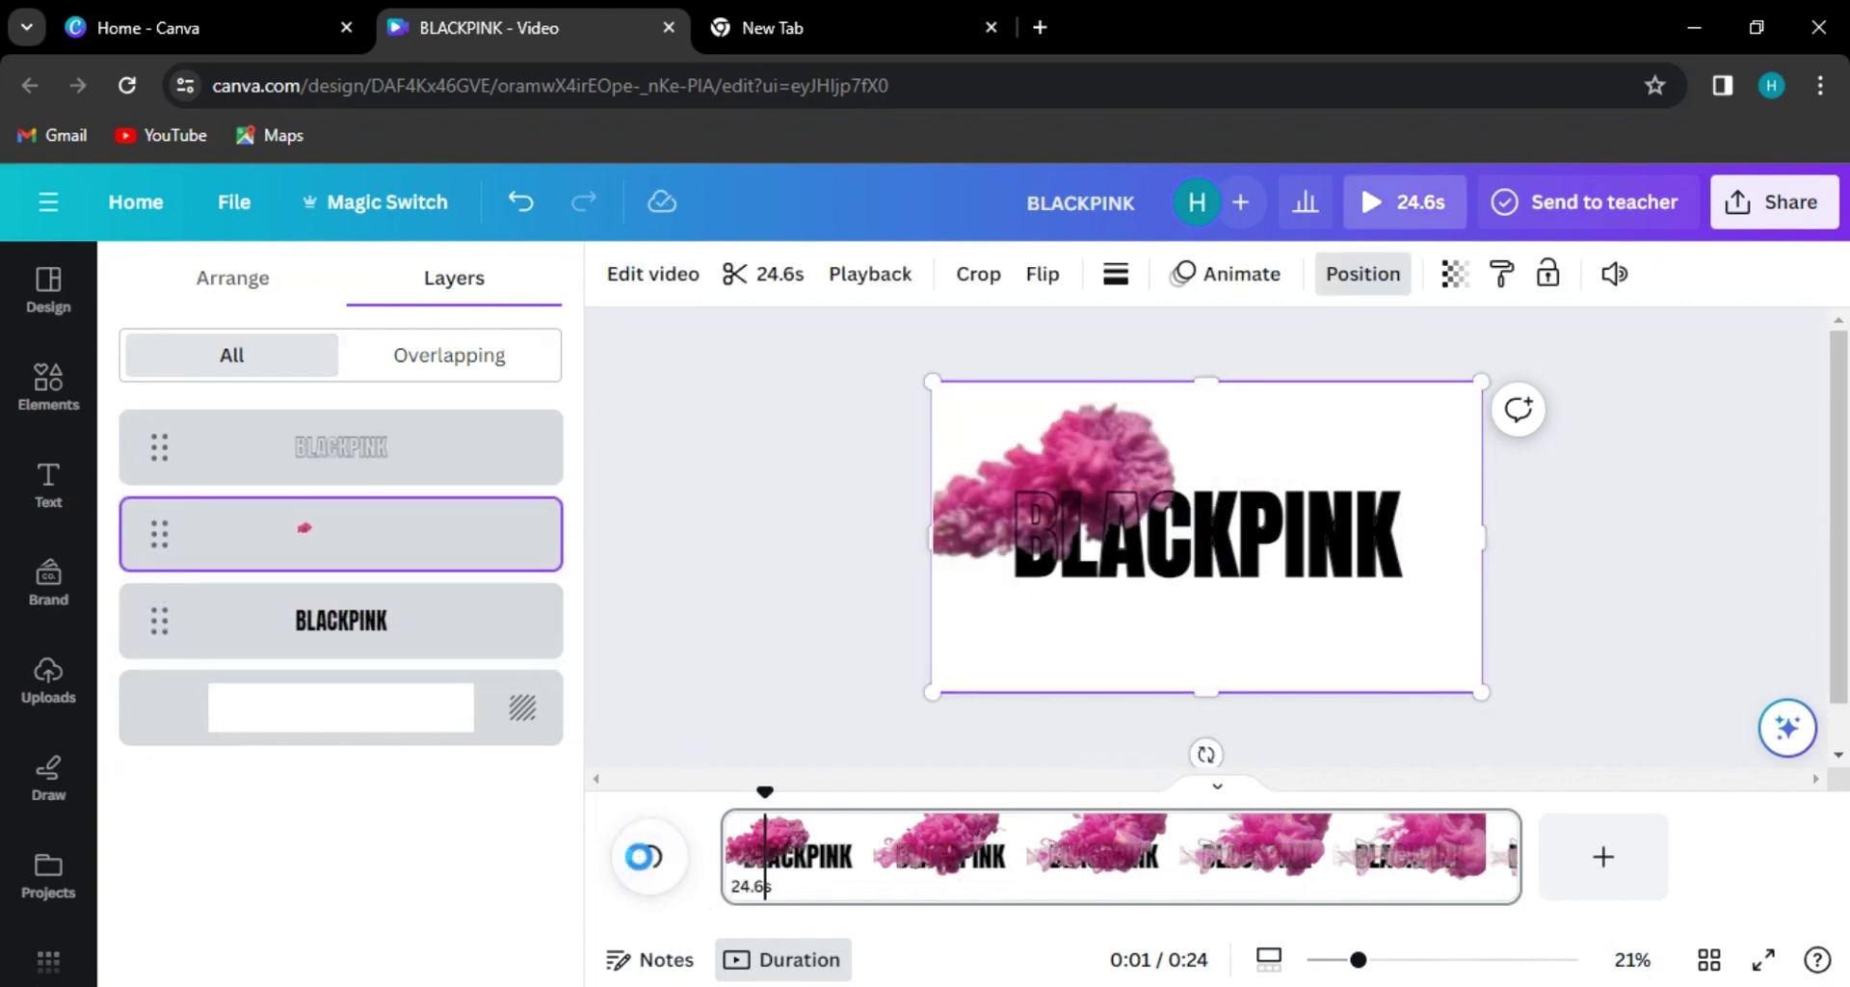
left_click(643, 861)
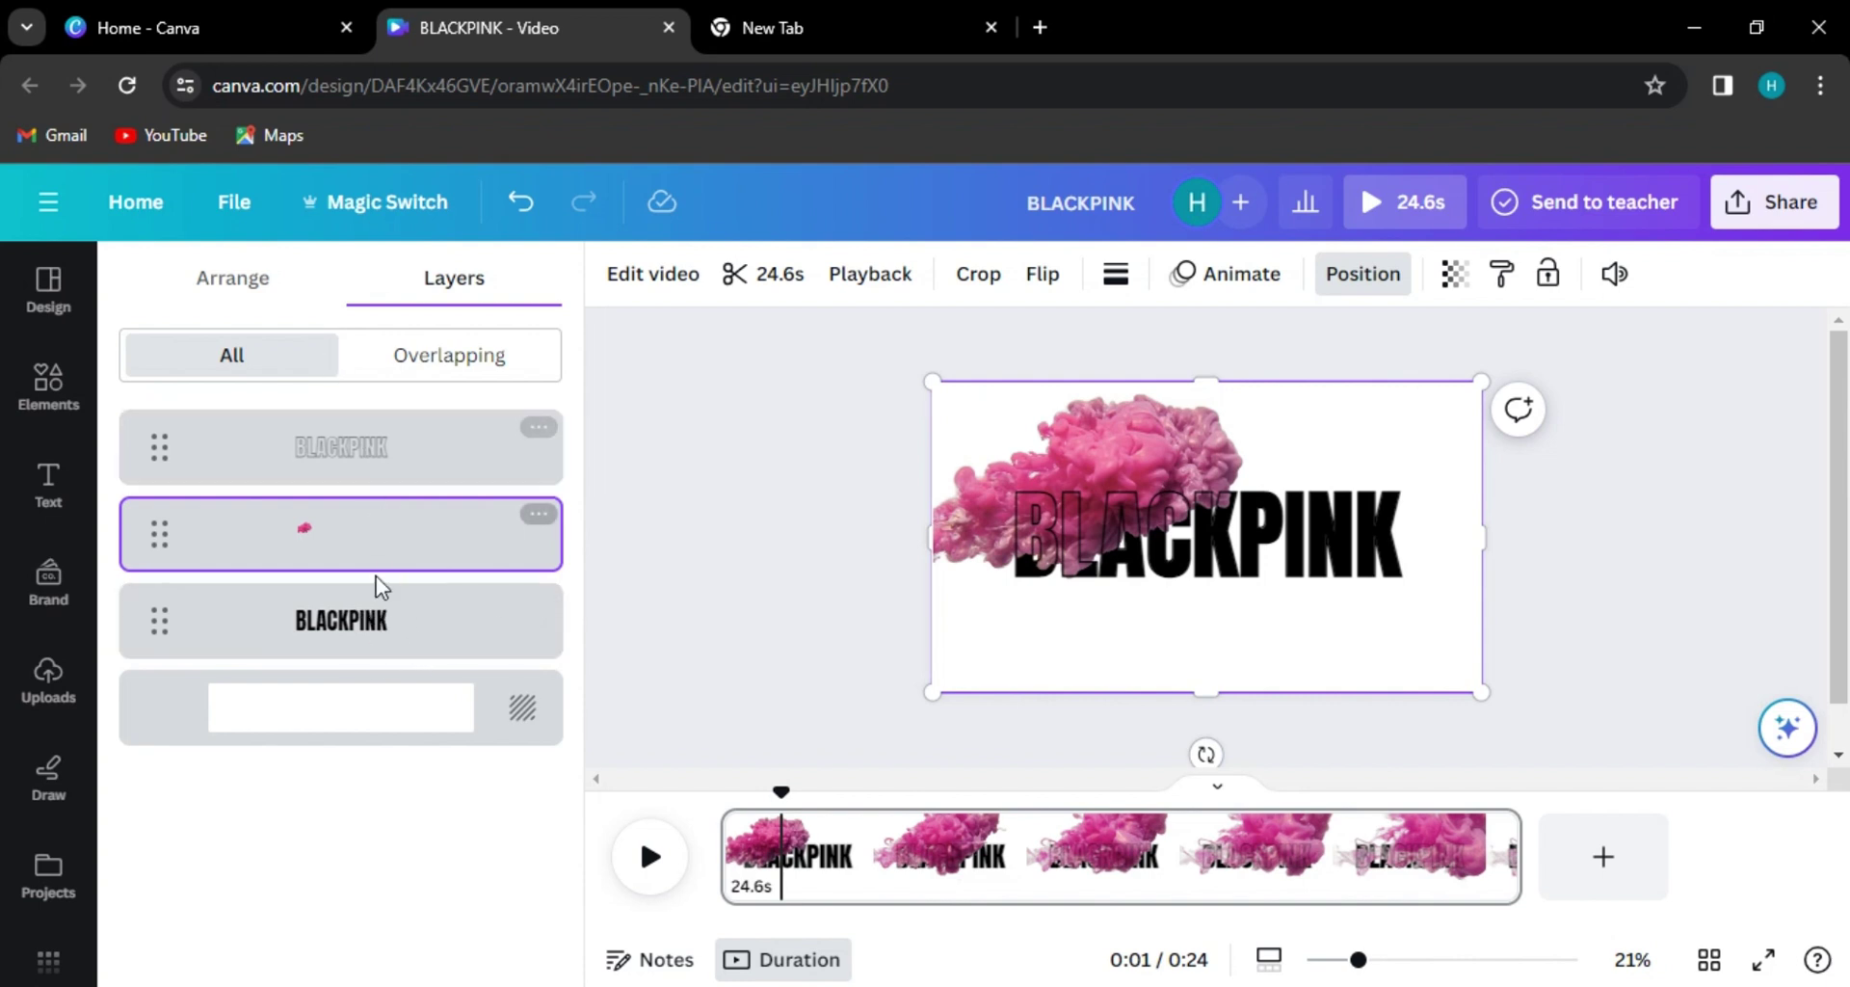
left_click(694, 627)
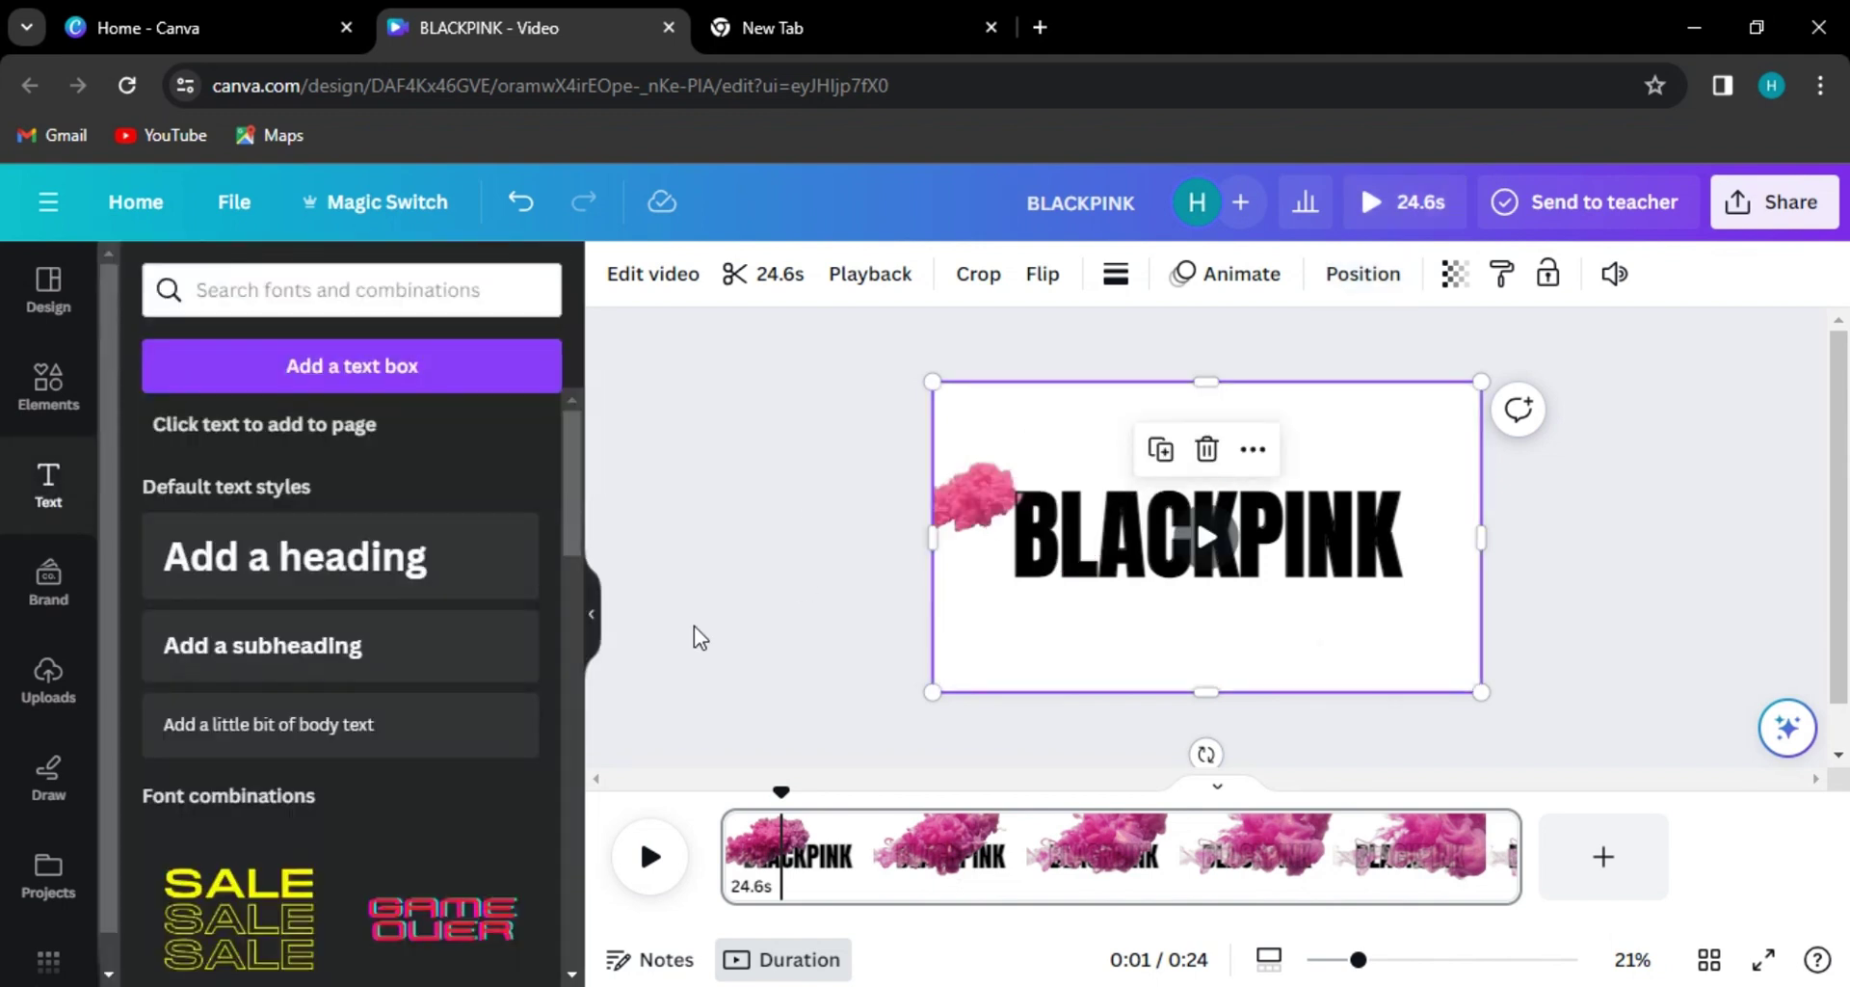
left_click(667, 870)
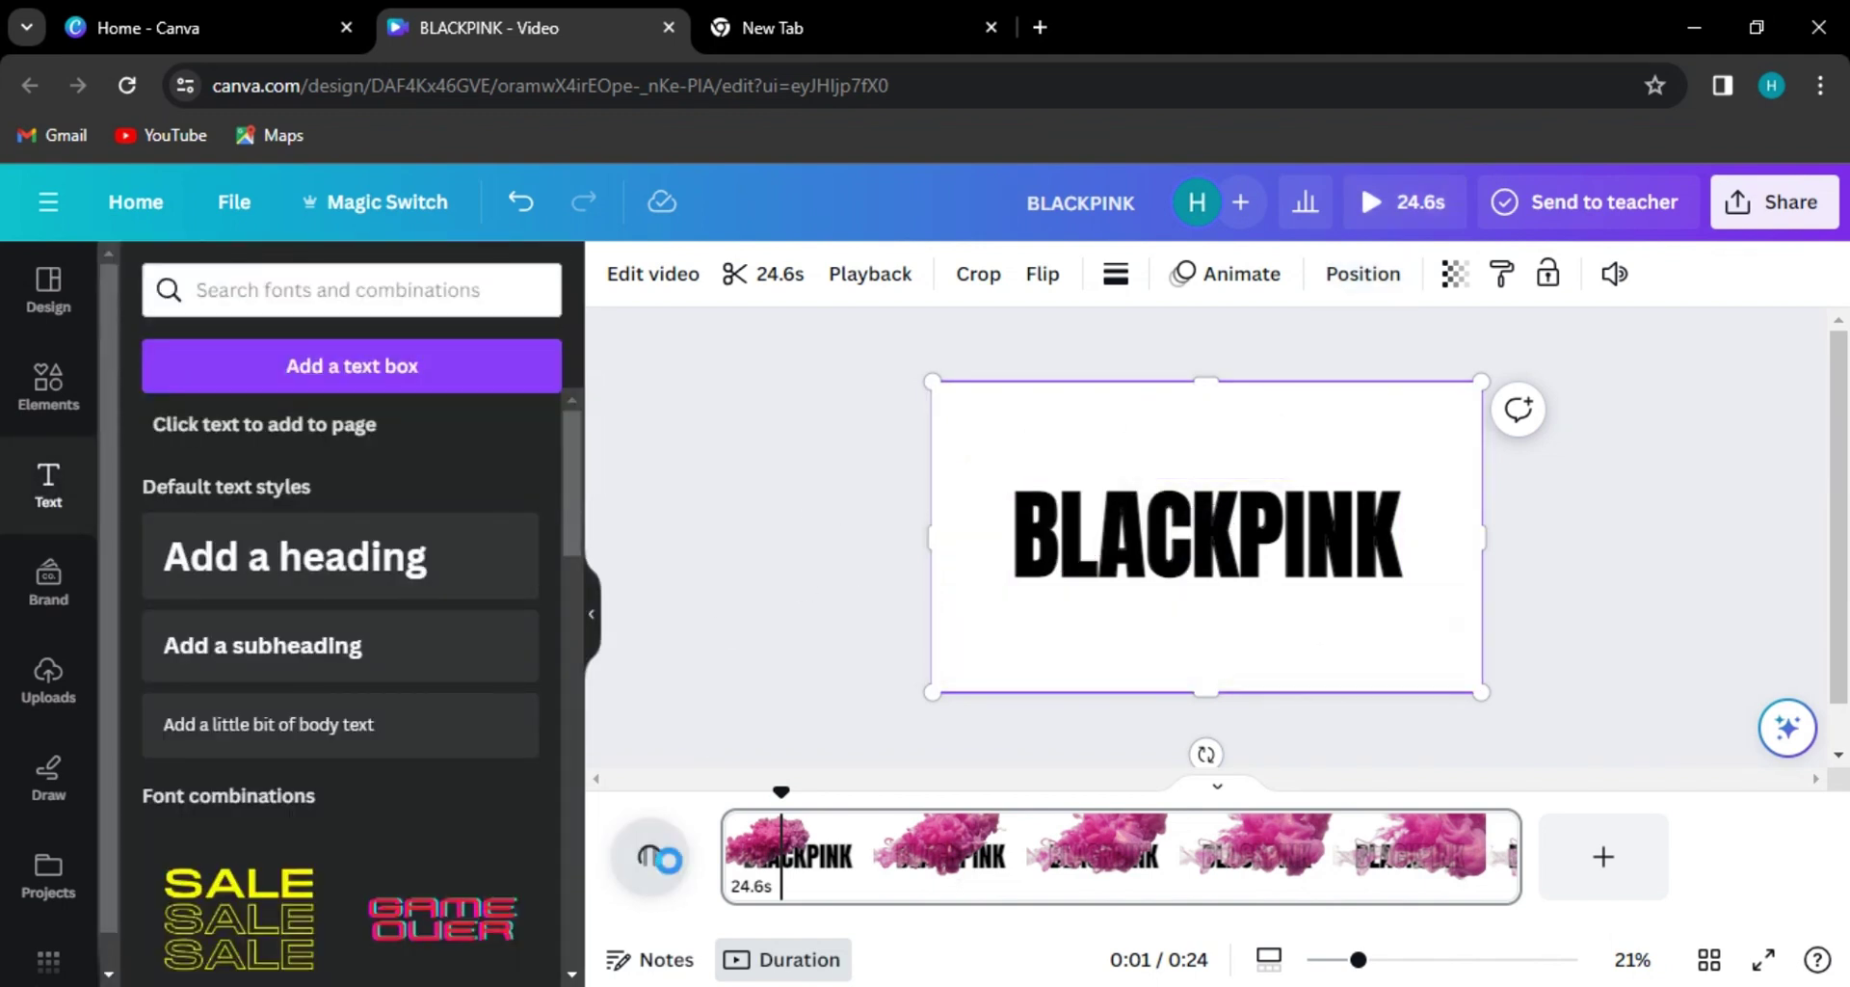
left_click(727, 553)
left_click(638, 855)
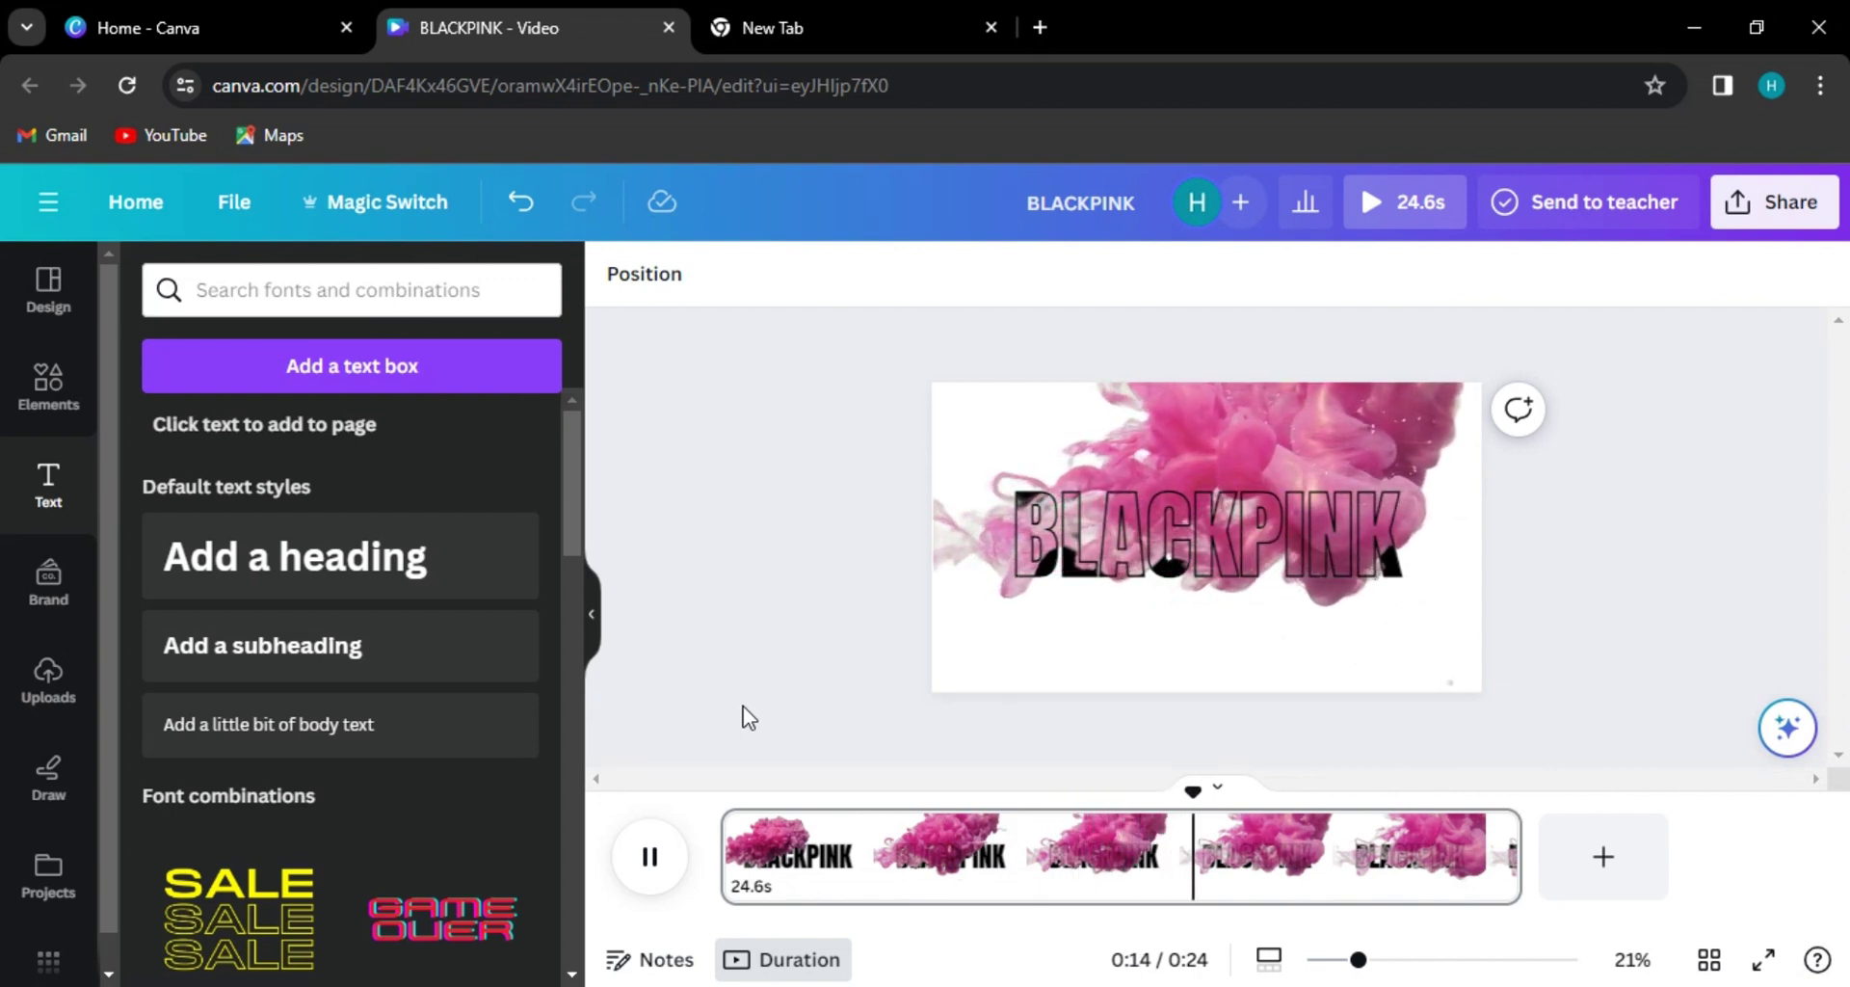
left_click(650, 856)
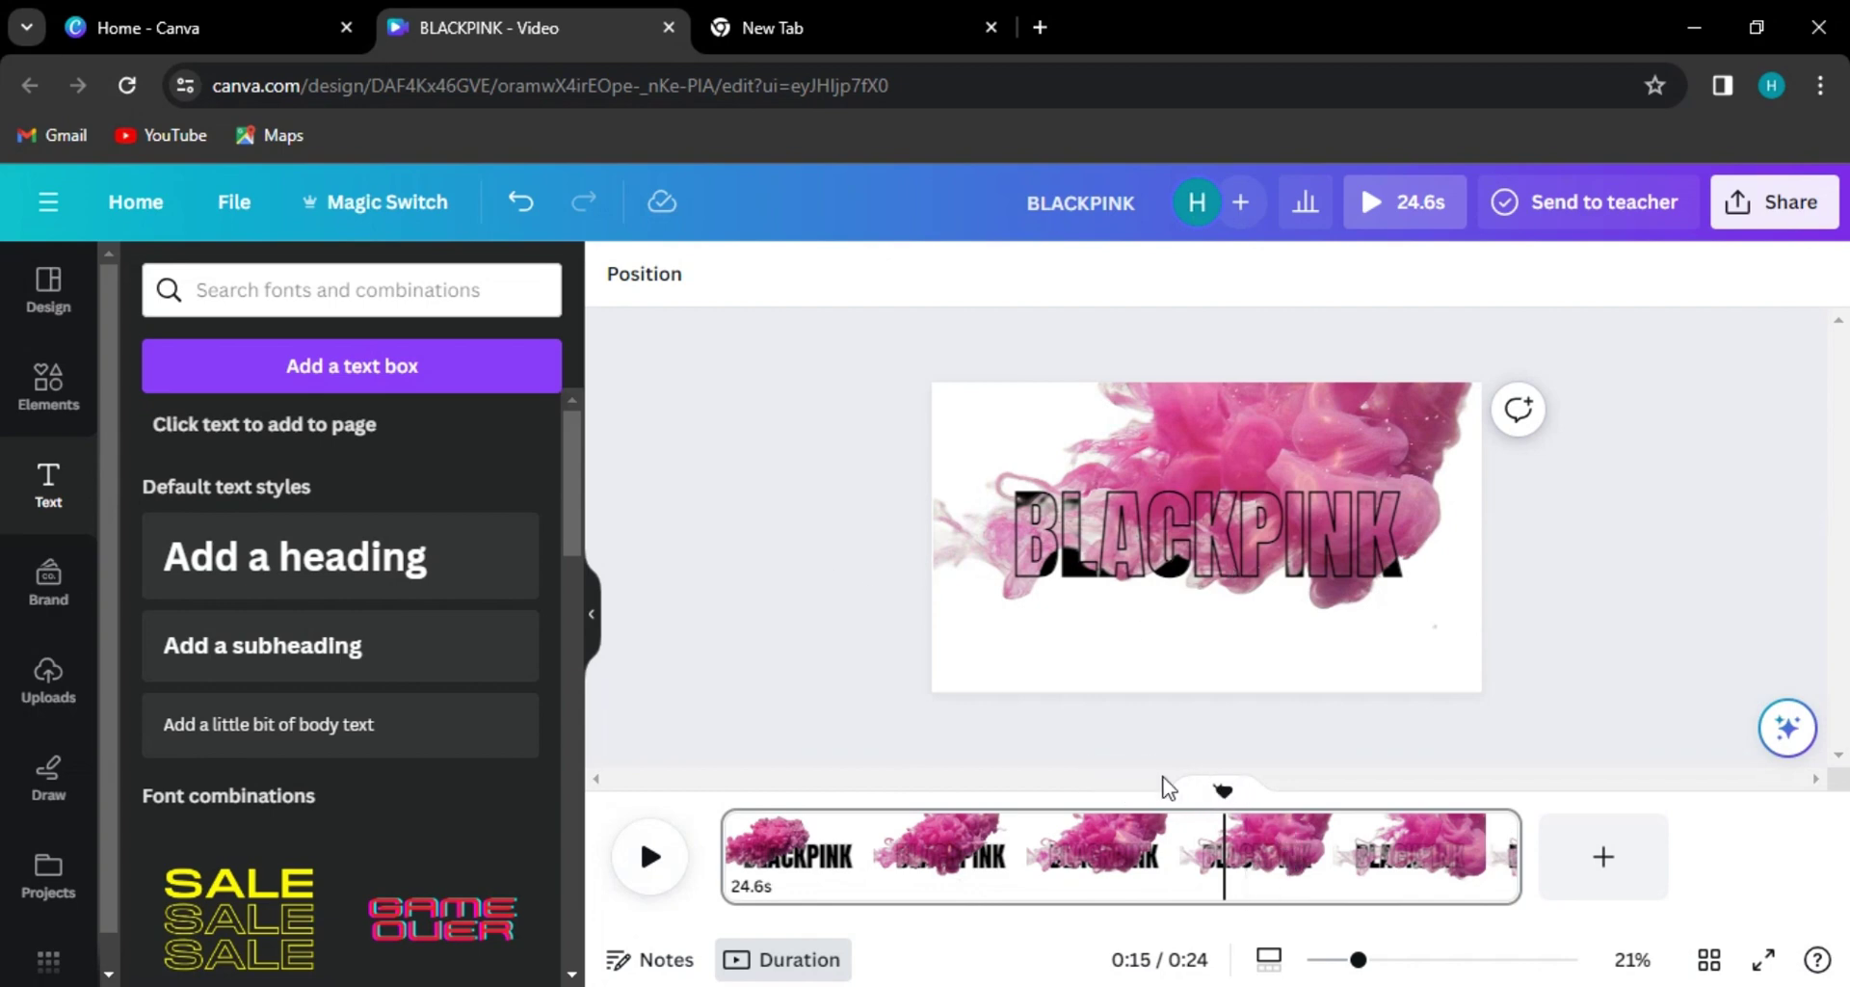
left_click_drag(1223, 792, 1111, 792)
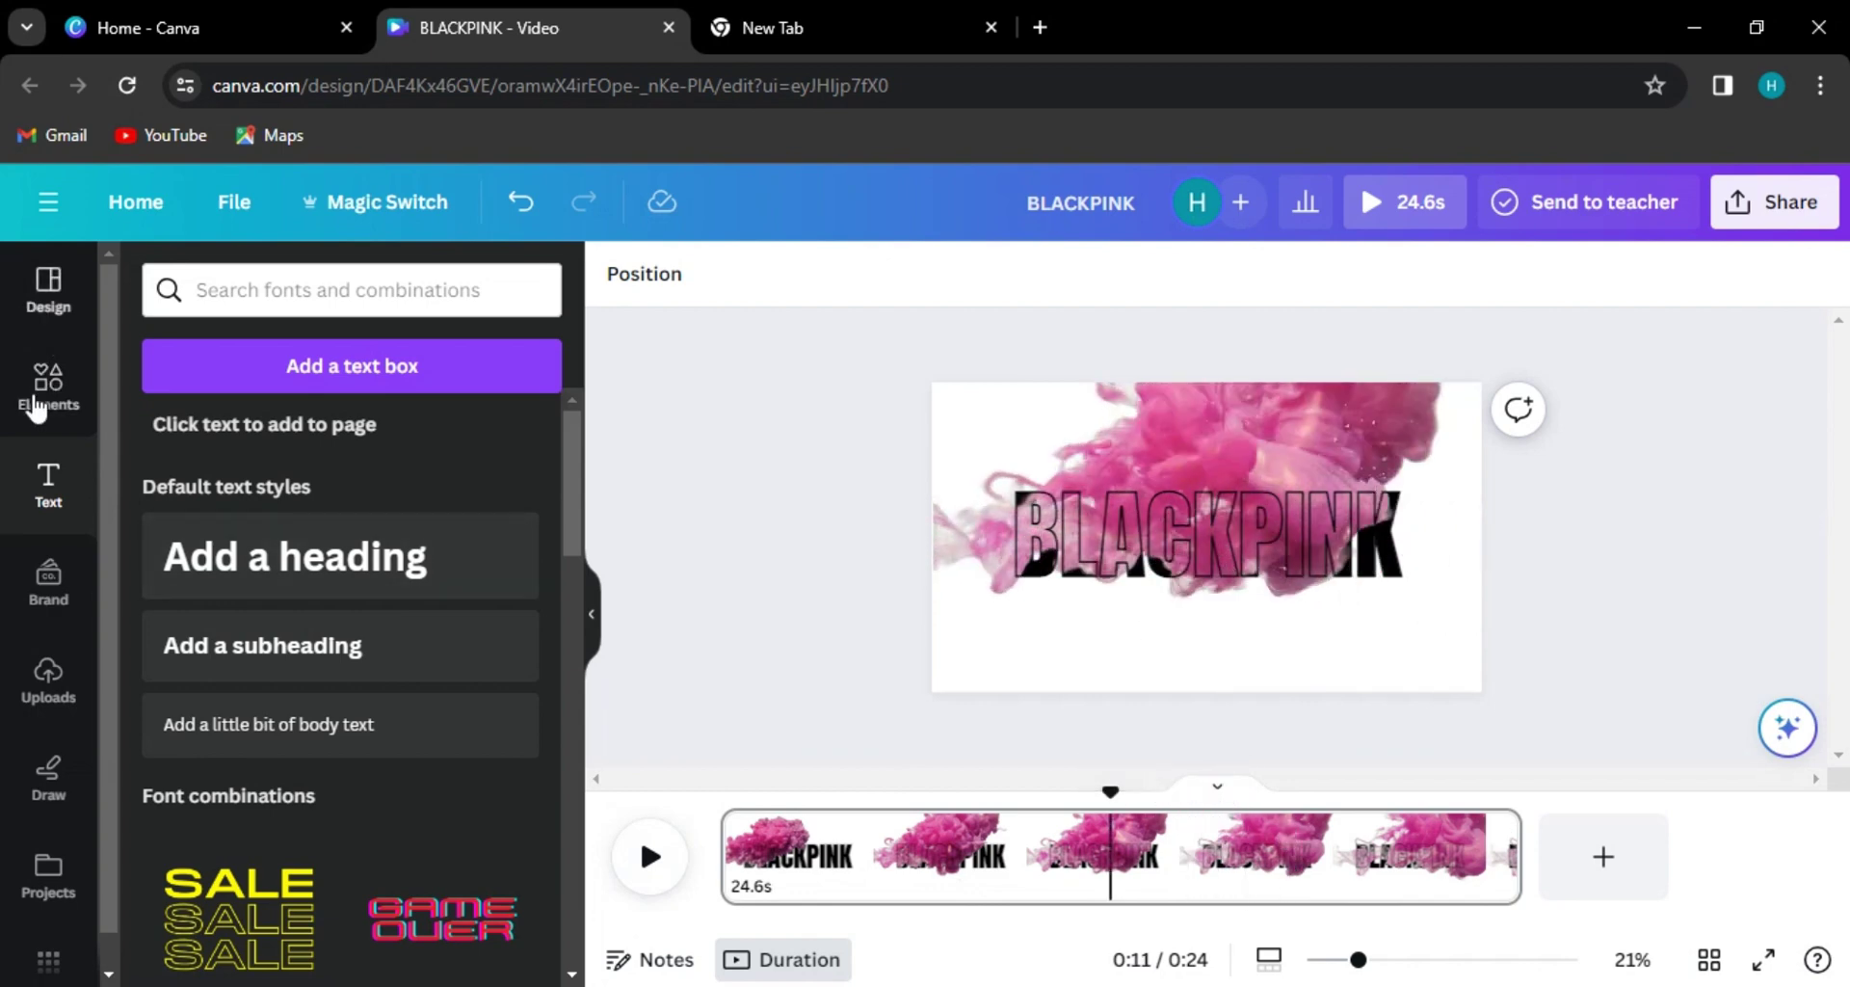
- Narrow the pink water elements to graphics and add the pink poppy flowers graphic to the page
left_click(39, 395)
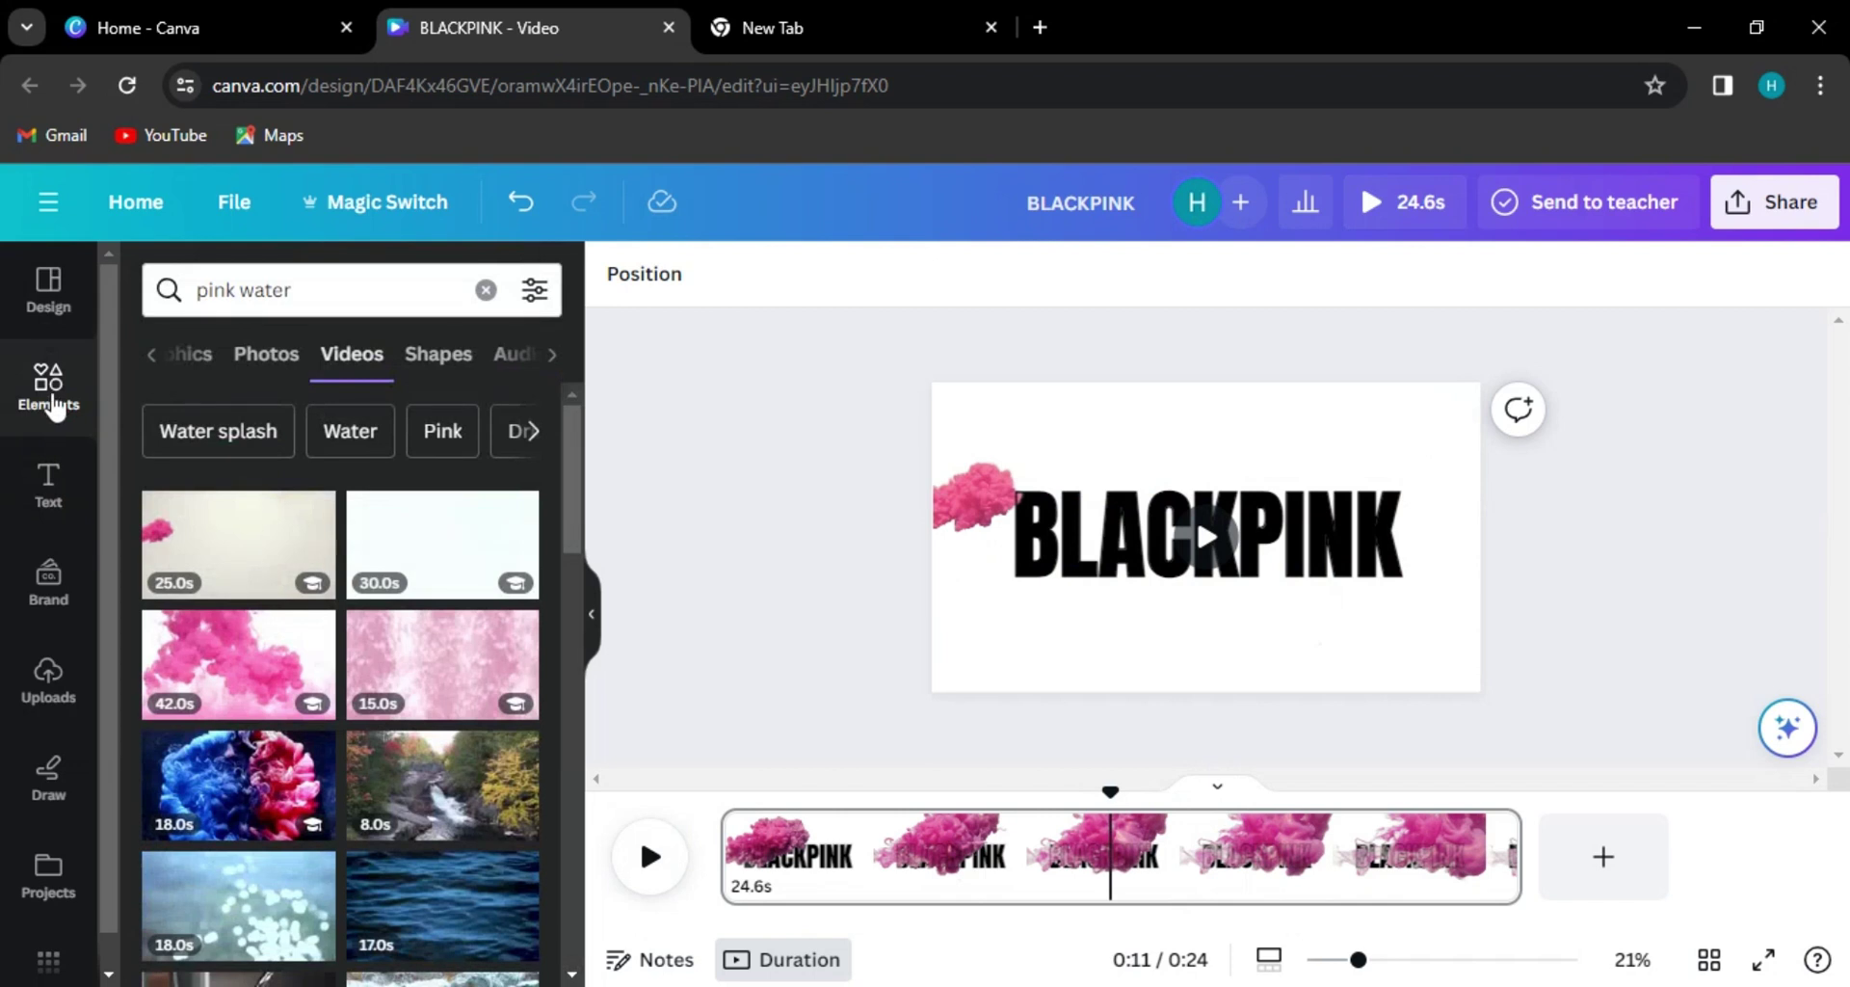
left_click(172, 353)
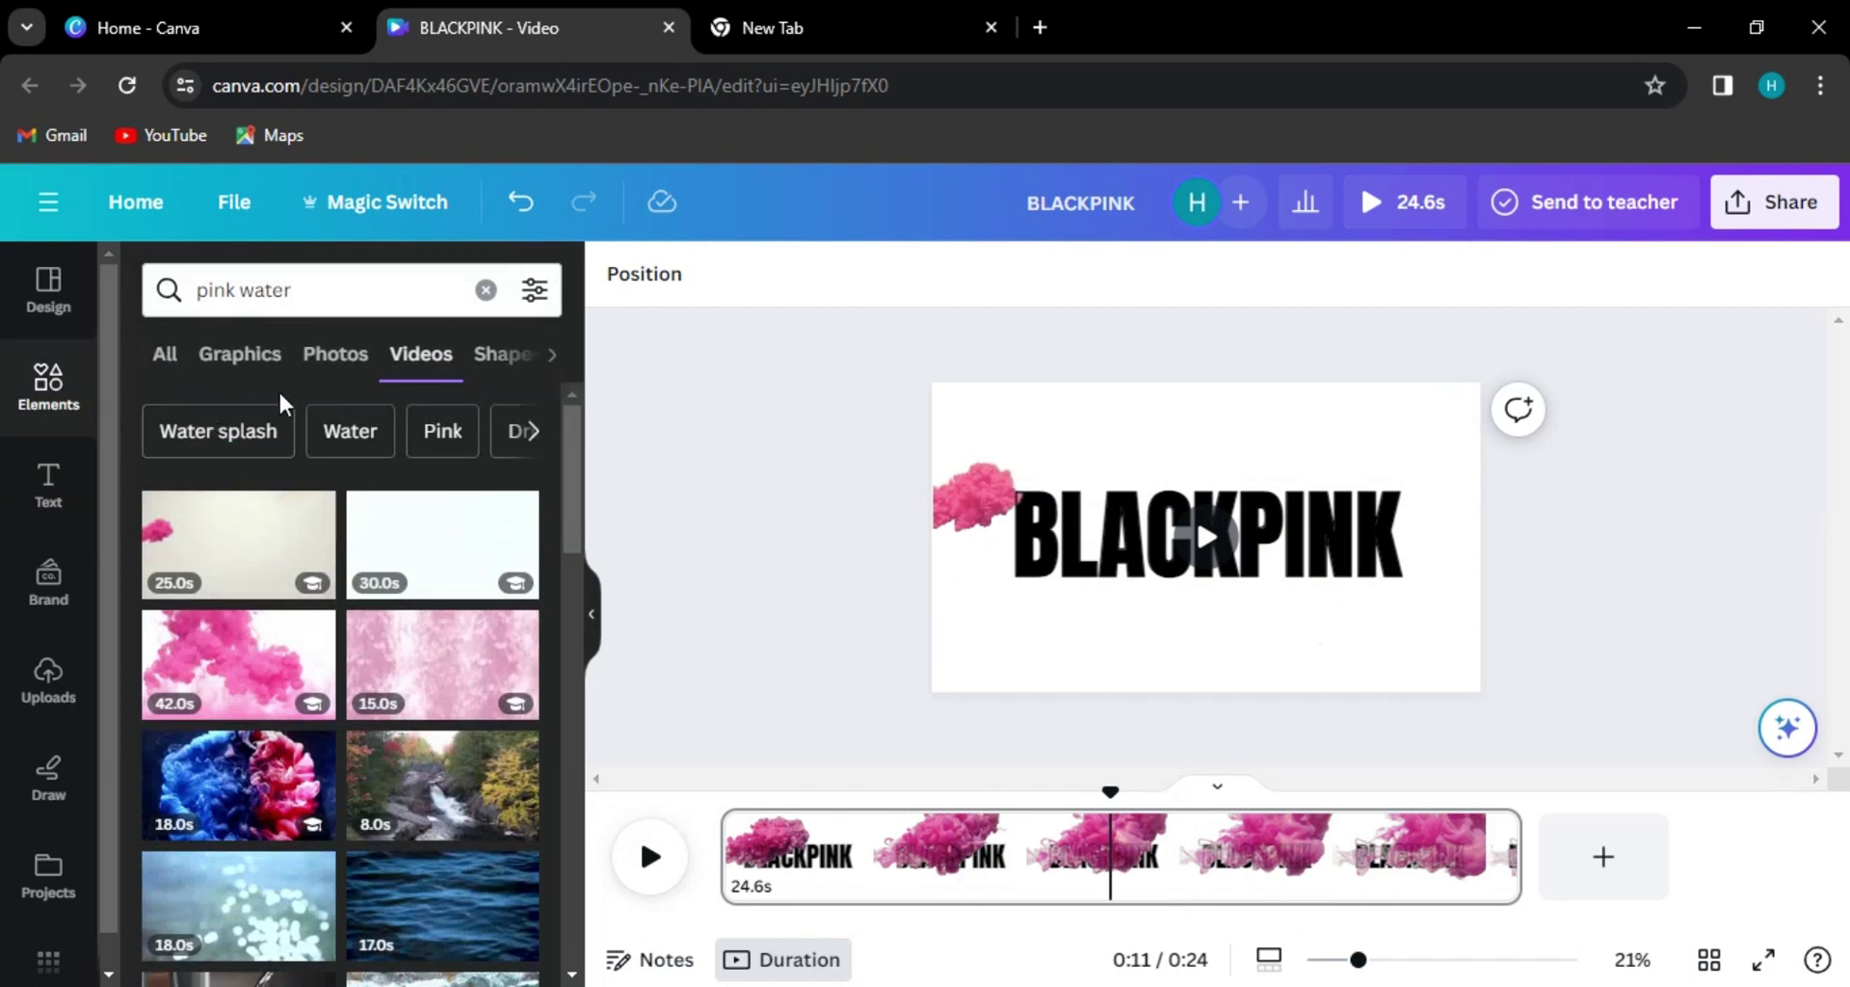
left_click(234, 359)
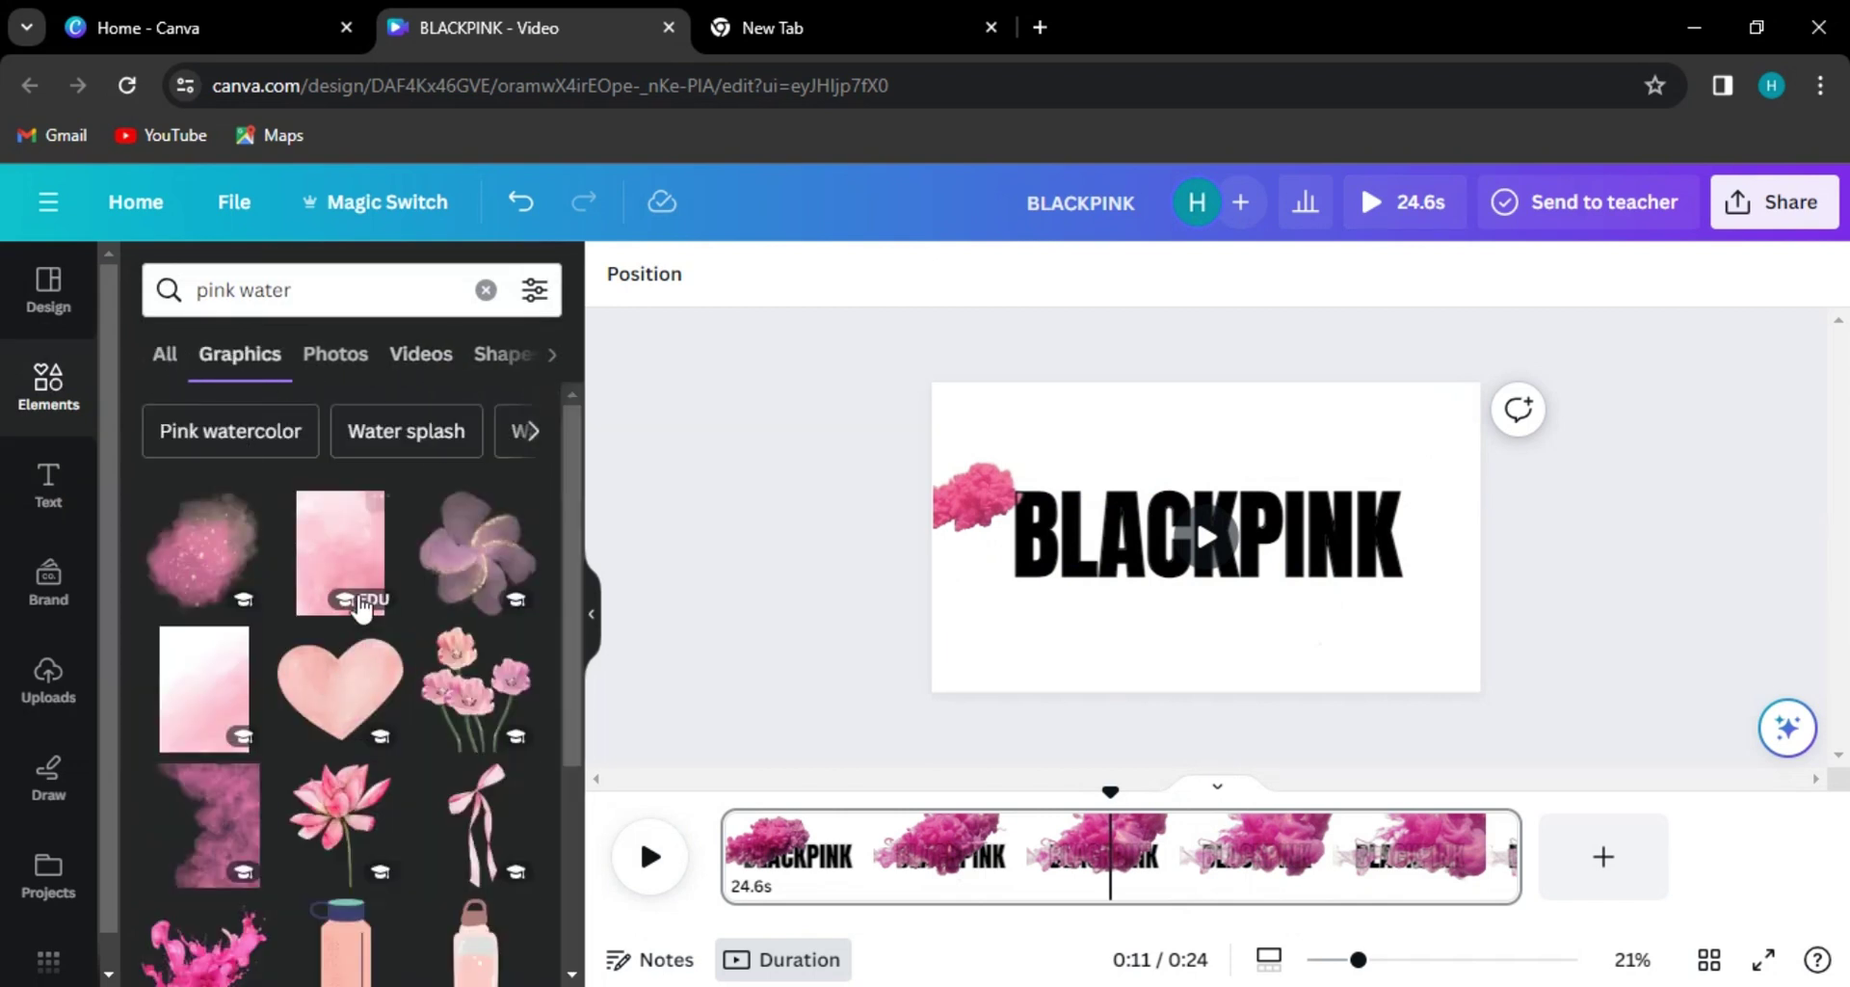
left_click(481, 724)
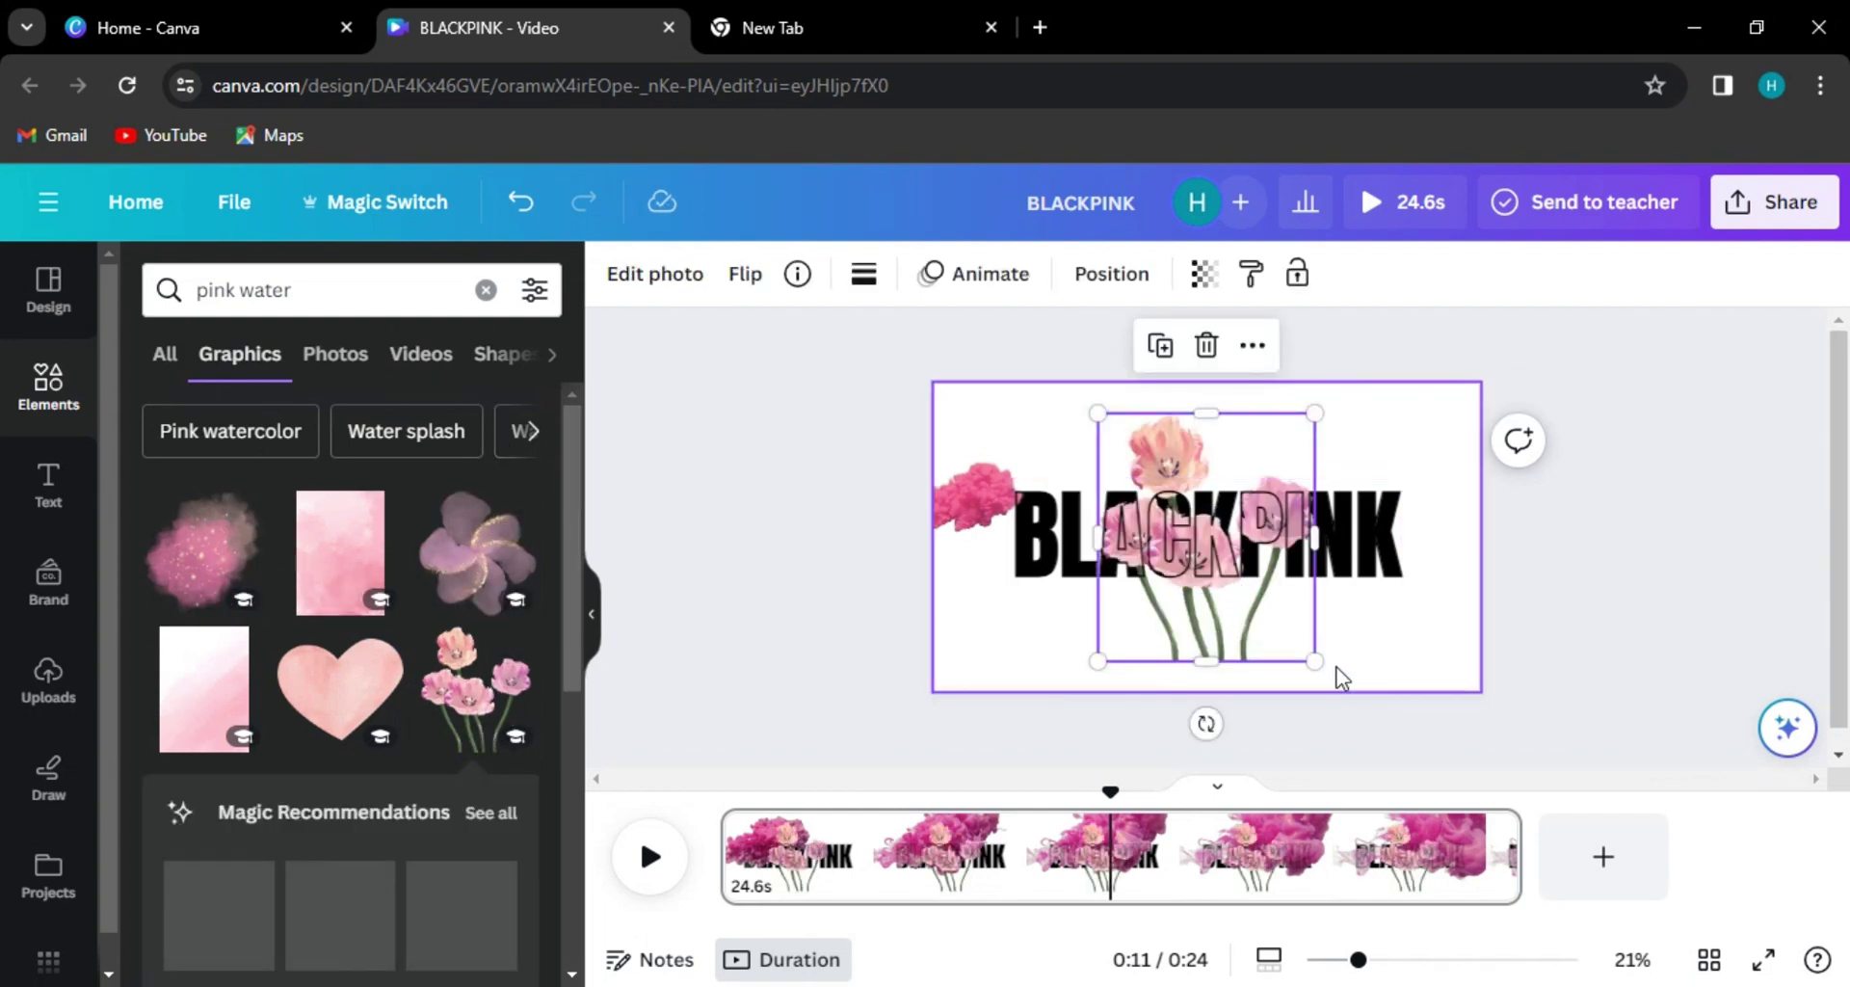
- Shrink the pink poppy flowers graphic and move it below the BLACKPINK heading, overlapping the page's lower edge
left_click_drag(1314, 661, 1258, 607)
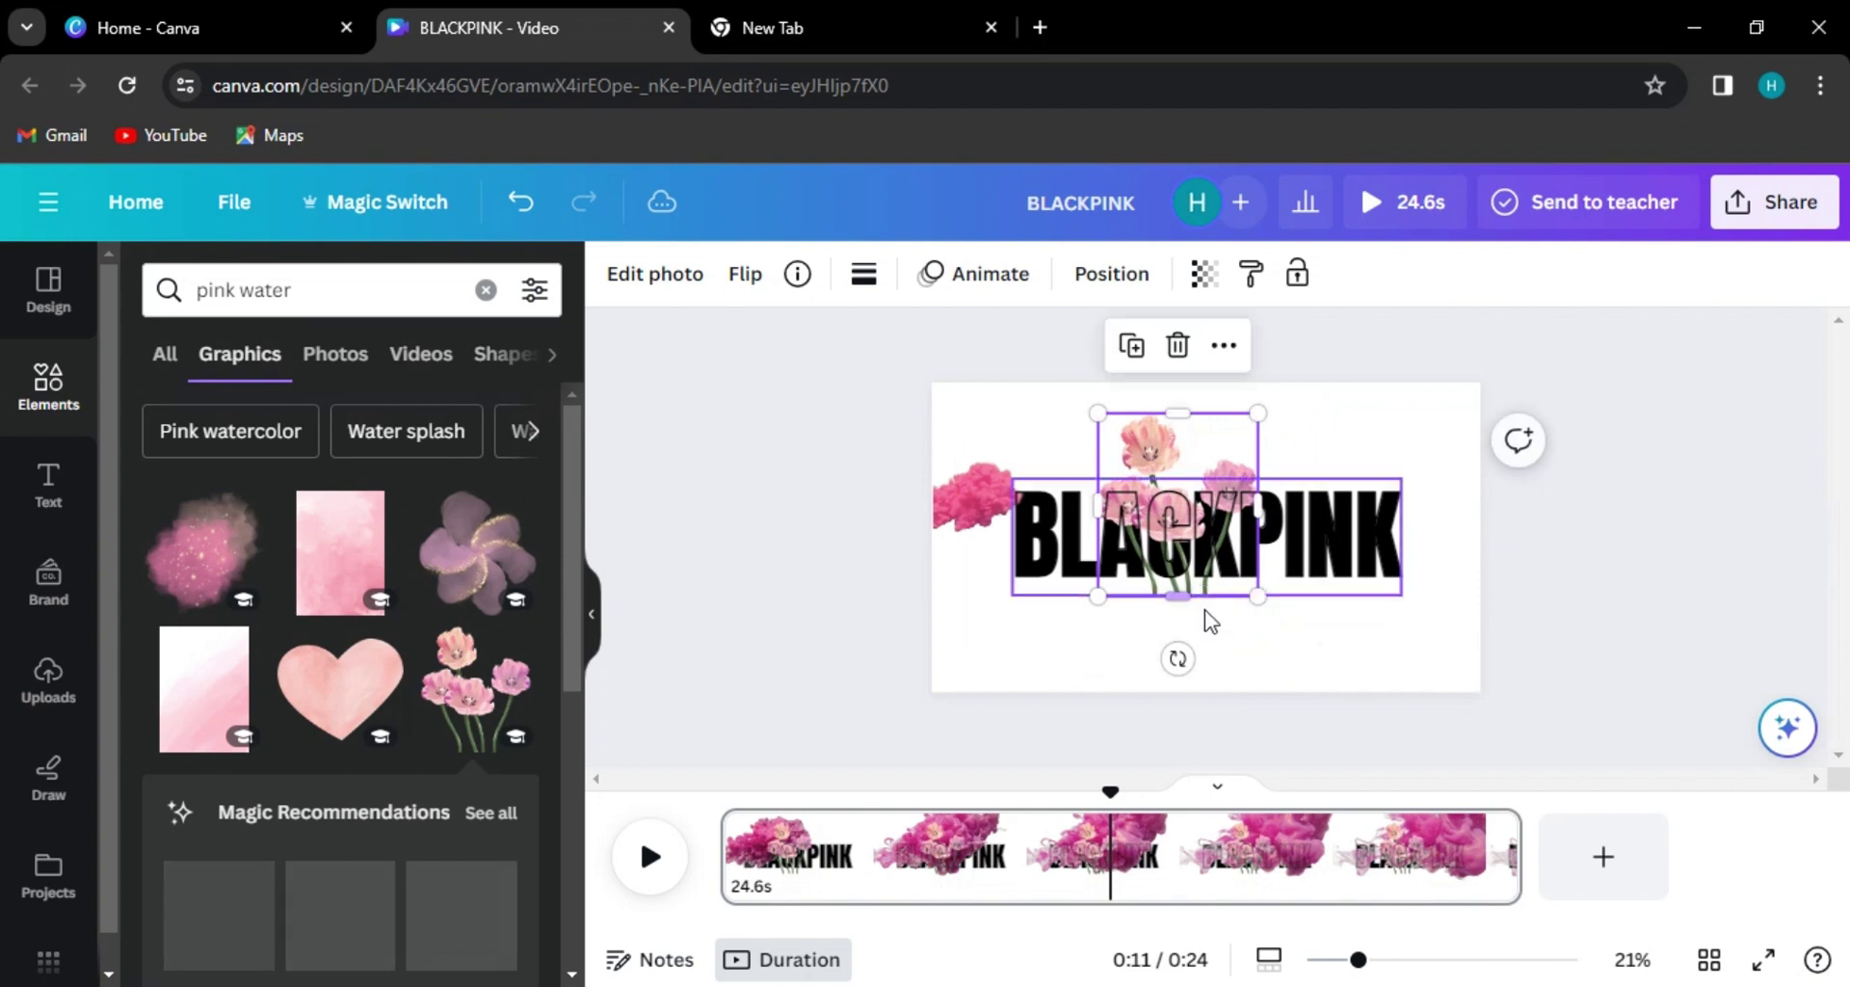
left_click_drag(1179, 416, 1232, 595)
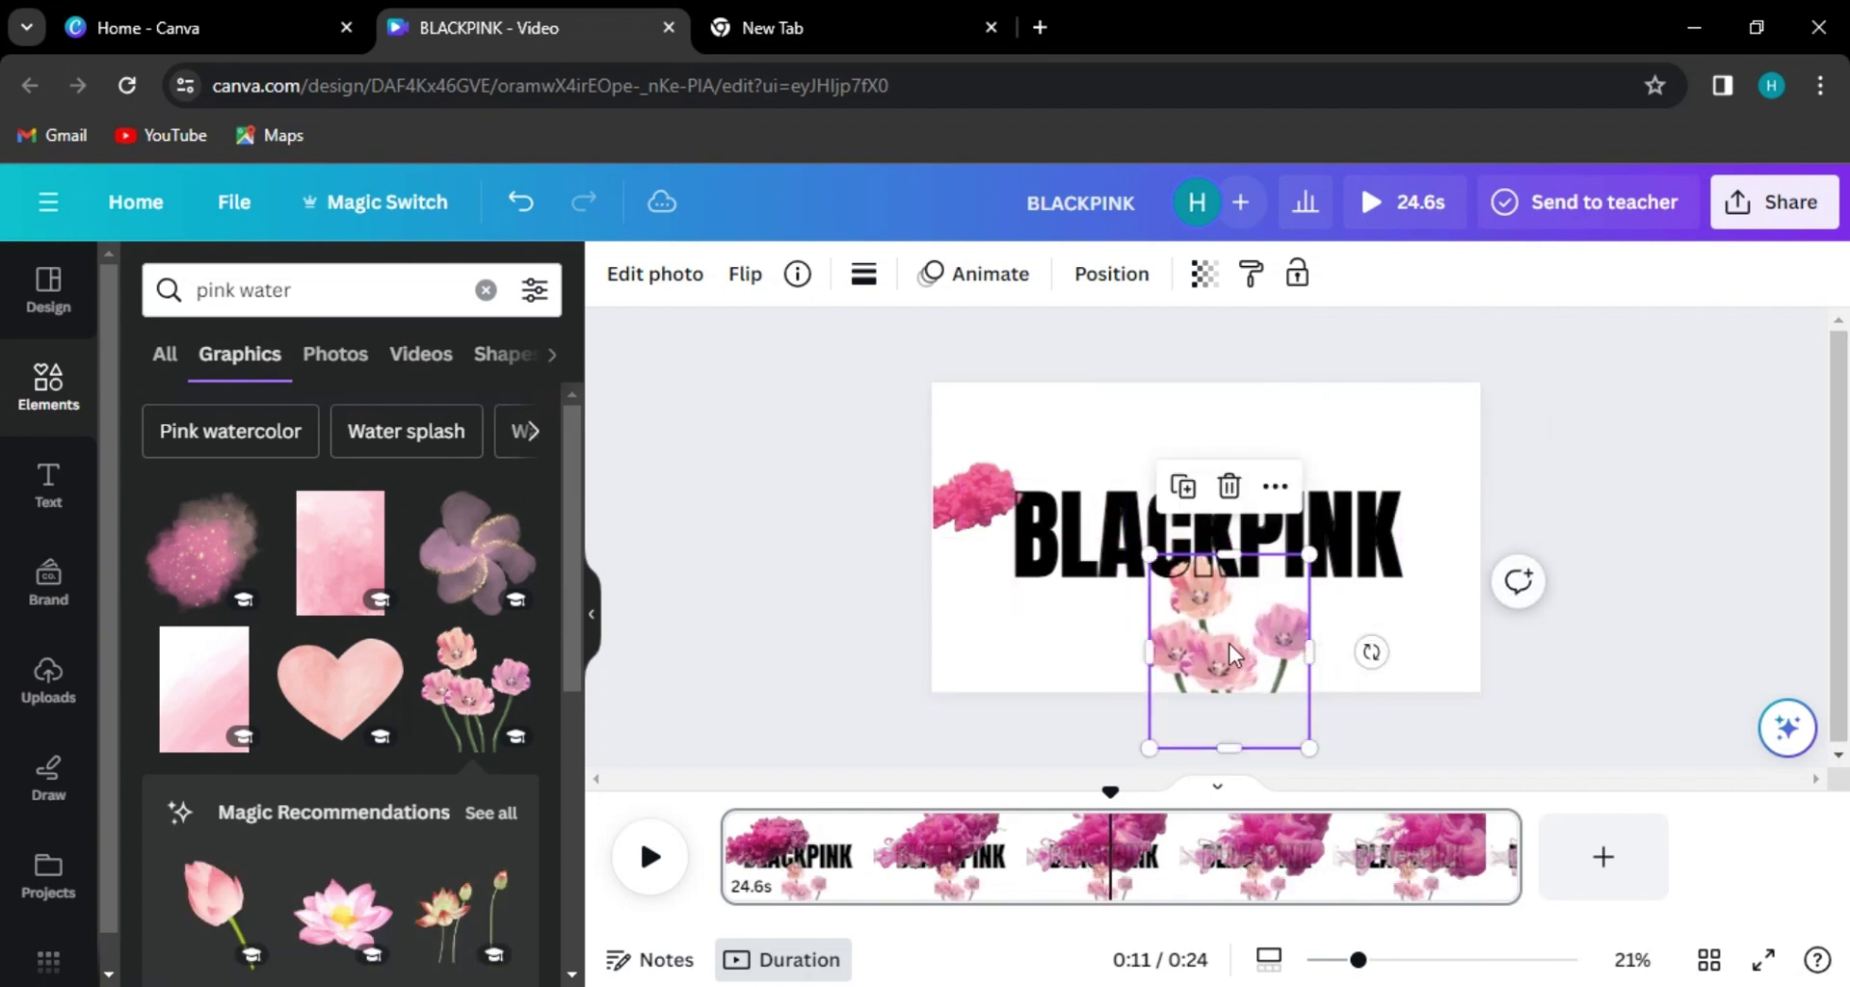
right_click(1229, 644)
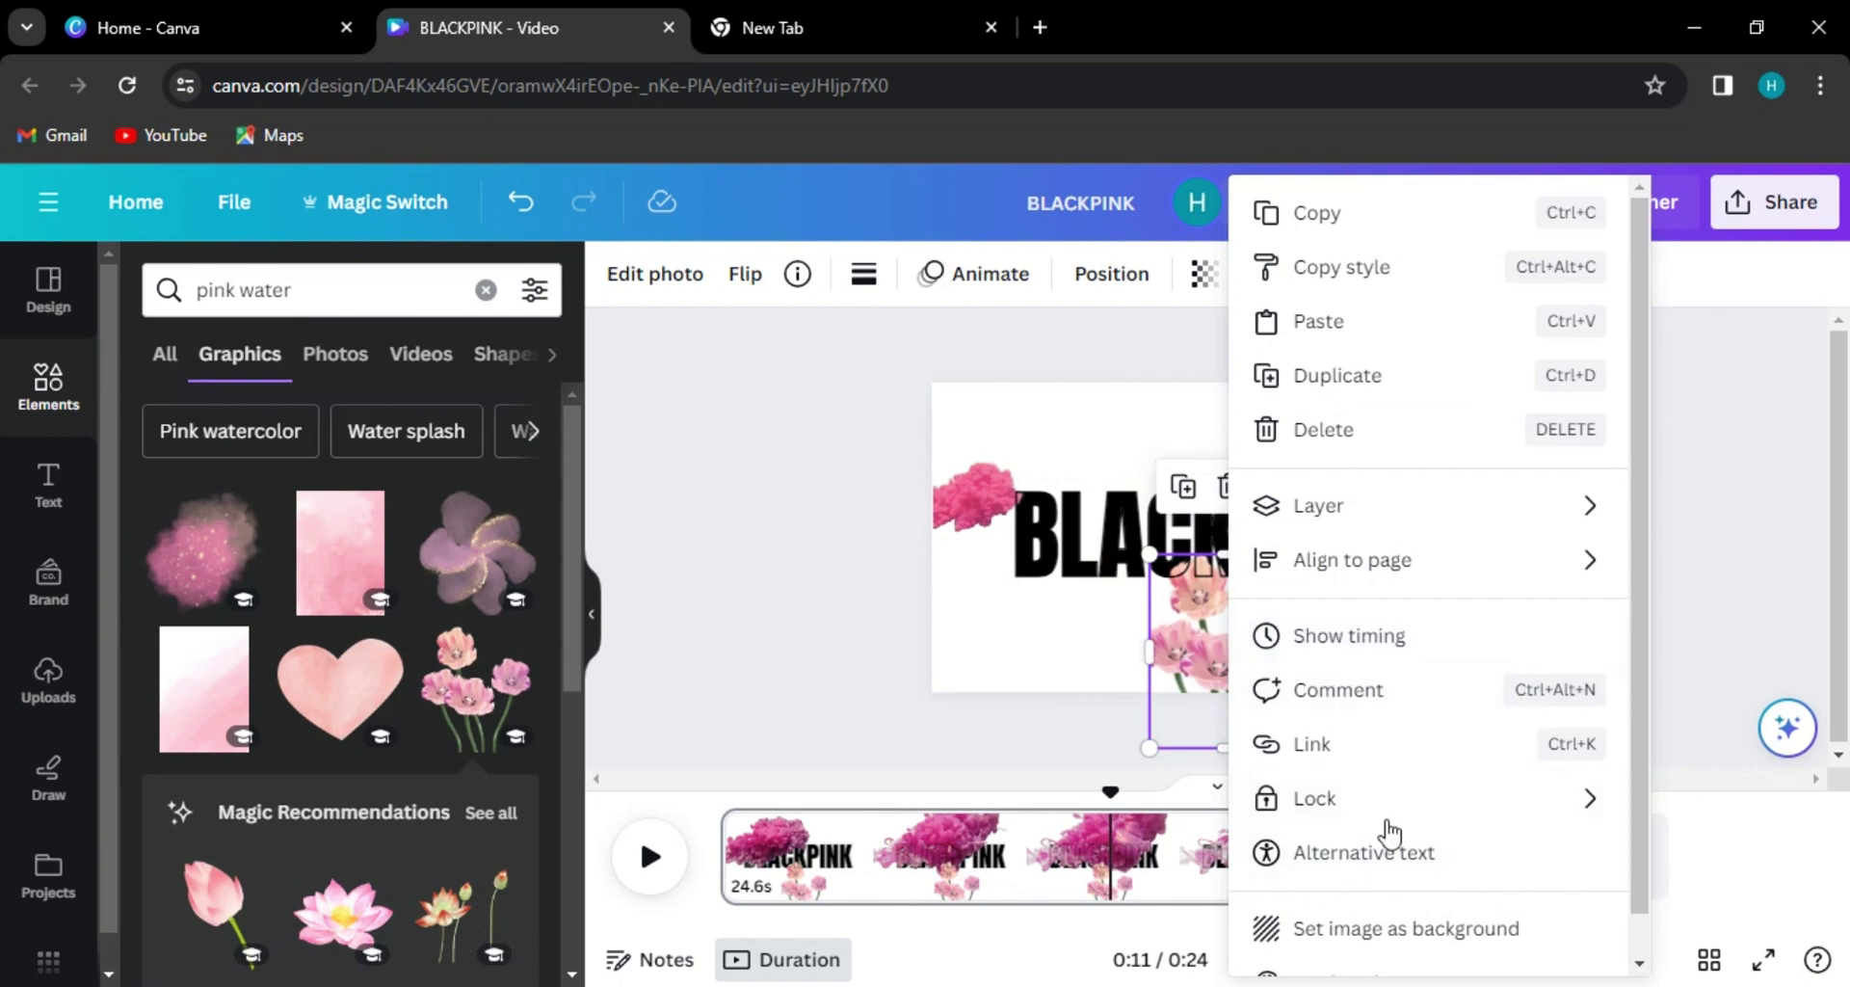
left_click(966, 611)
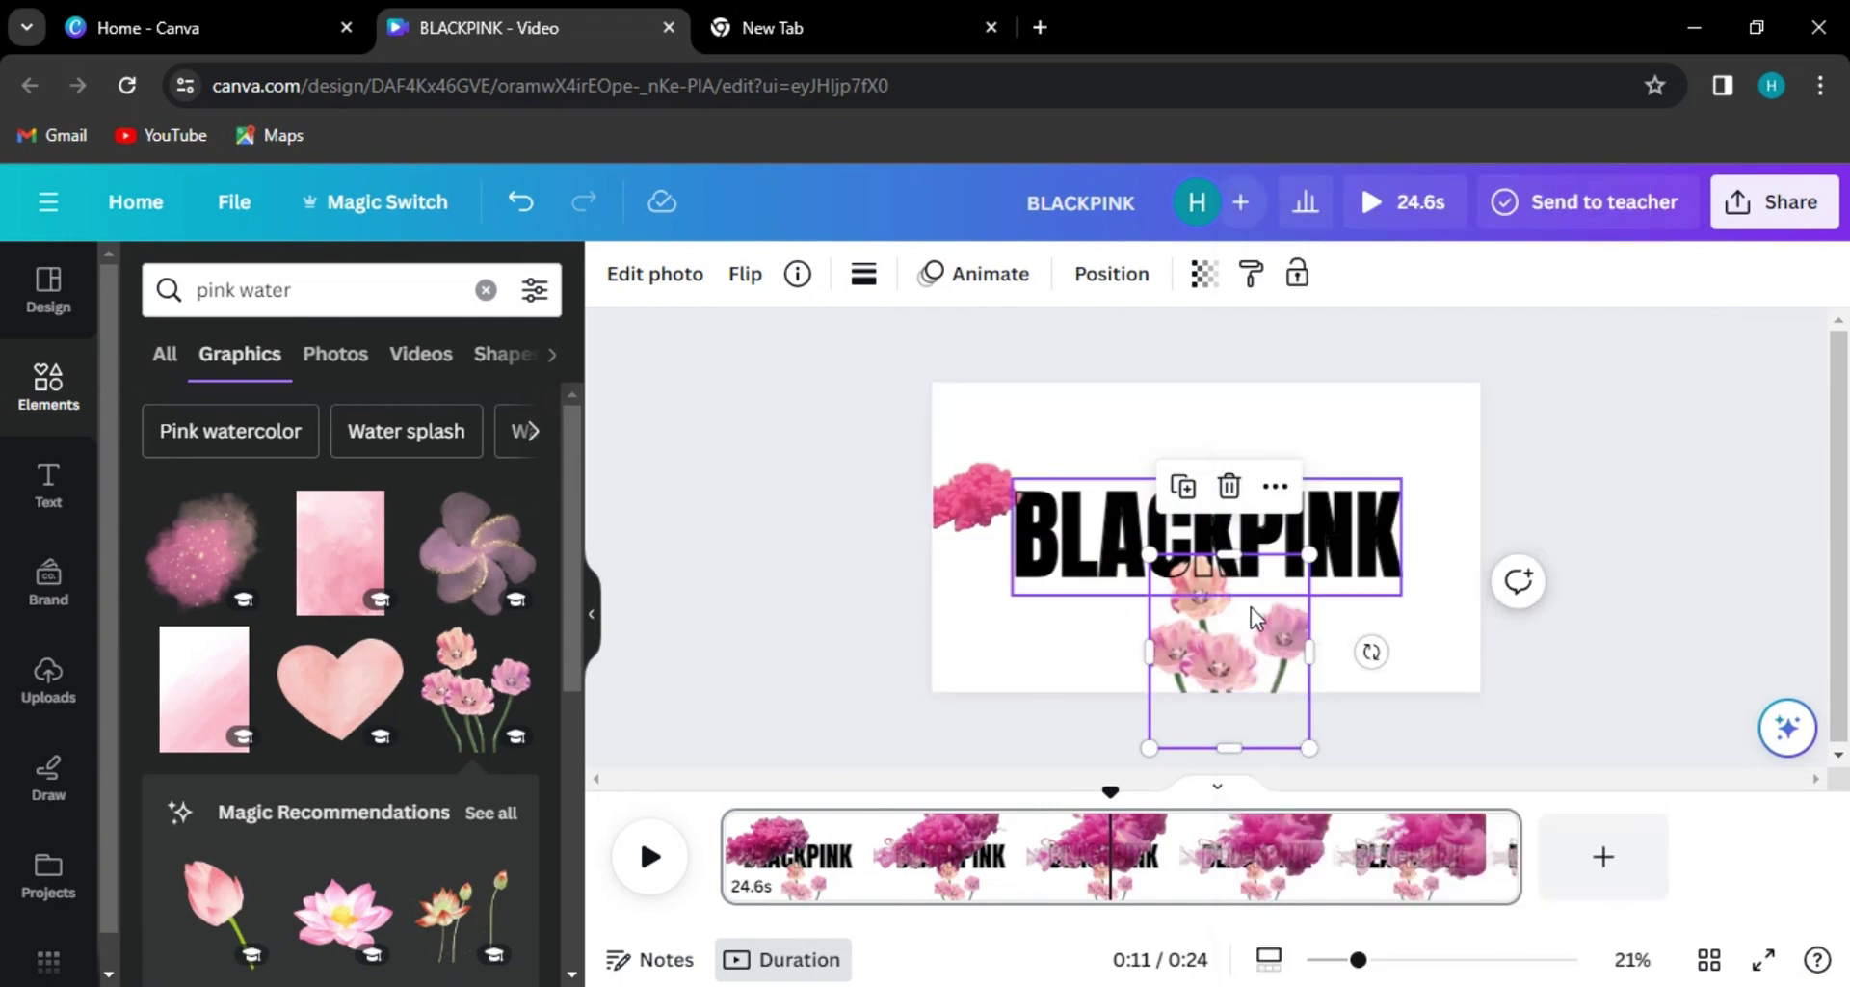
- Show the poppy flowers graphic's timing and trim both ends so it only appears for a short stretch around 0:11
right_click(1239, 659)
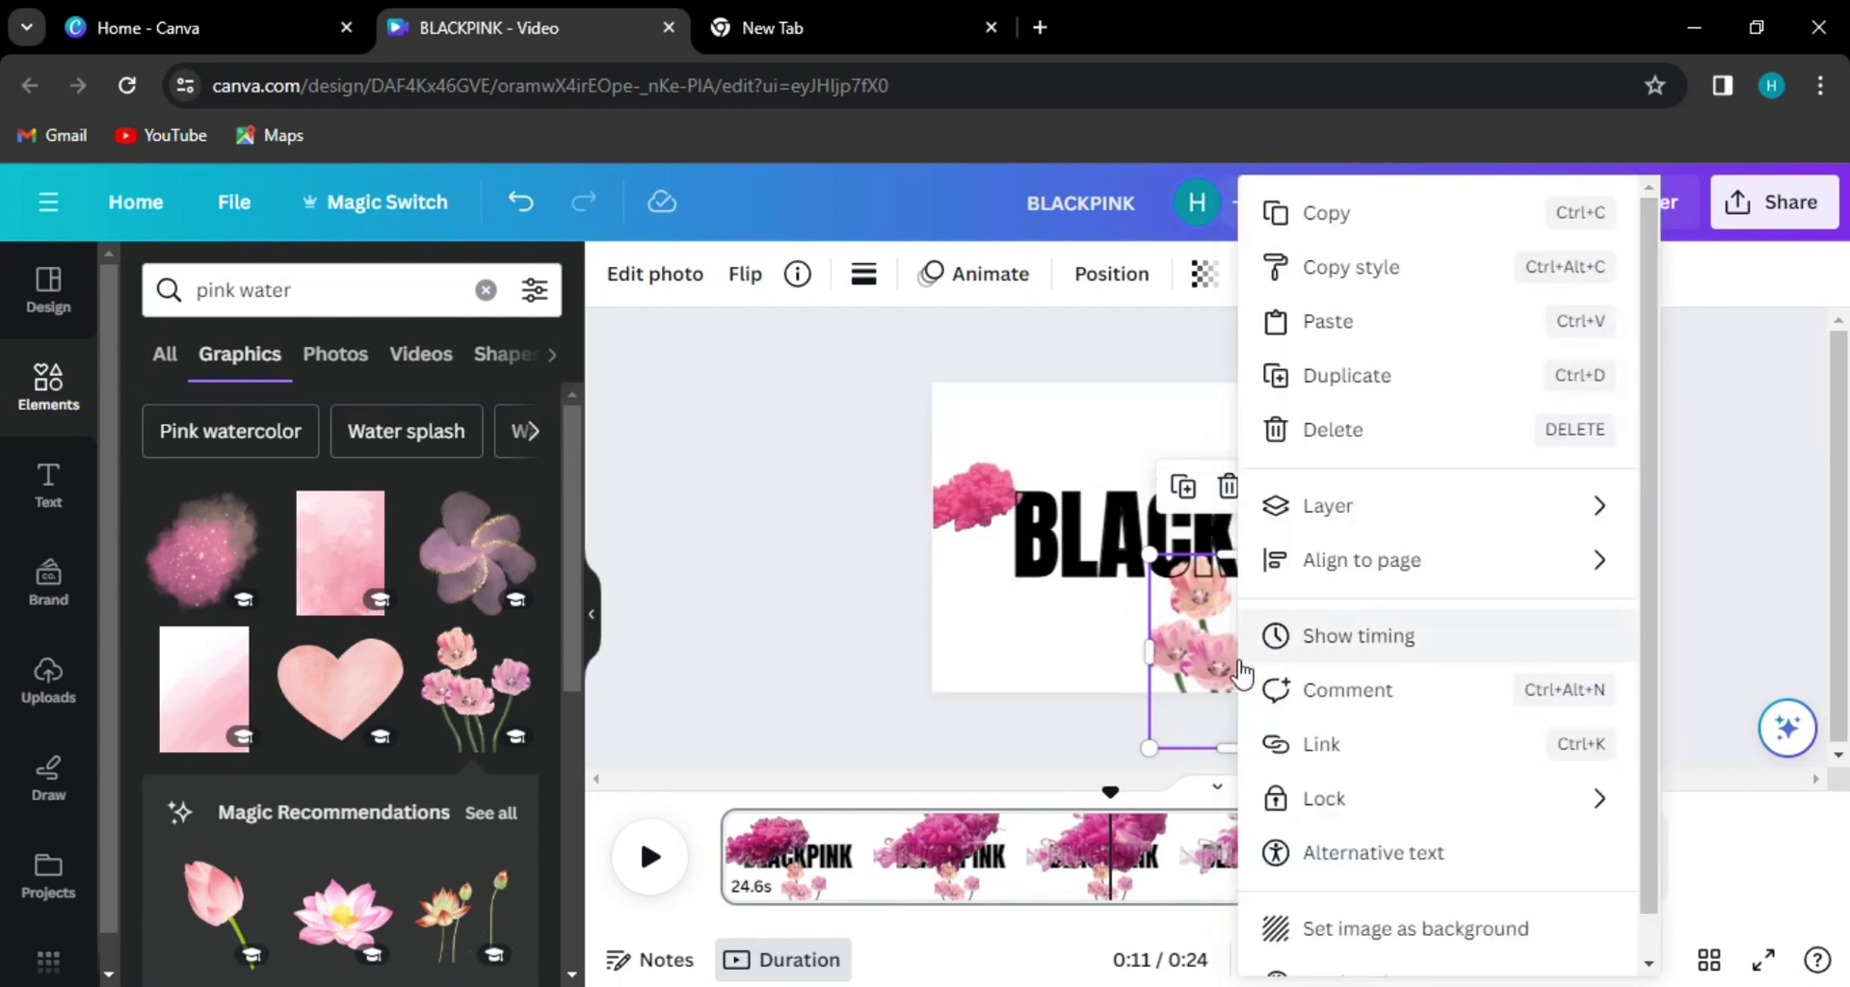
scroll(1394, 464, "down", 1)
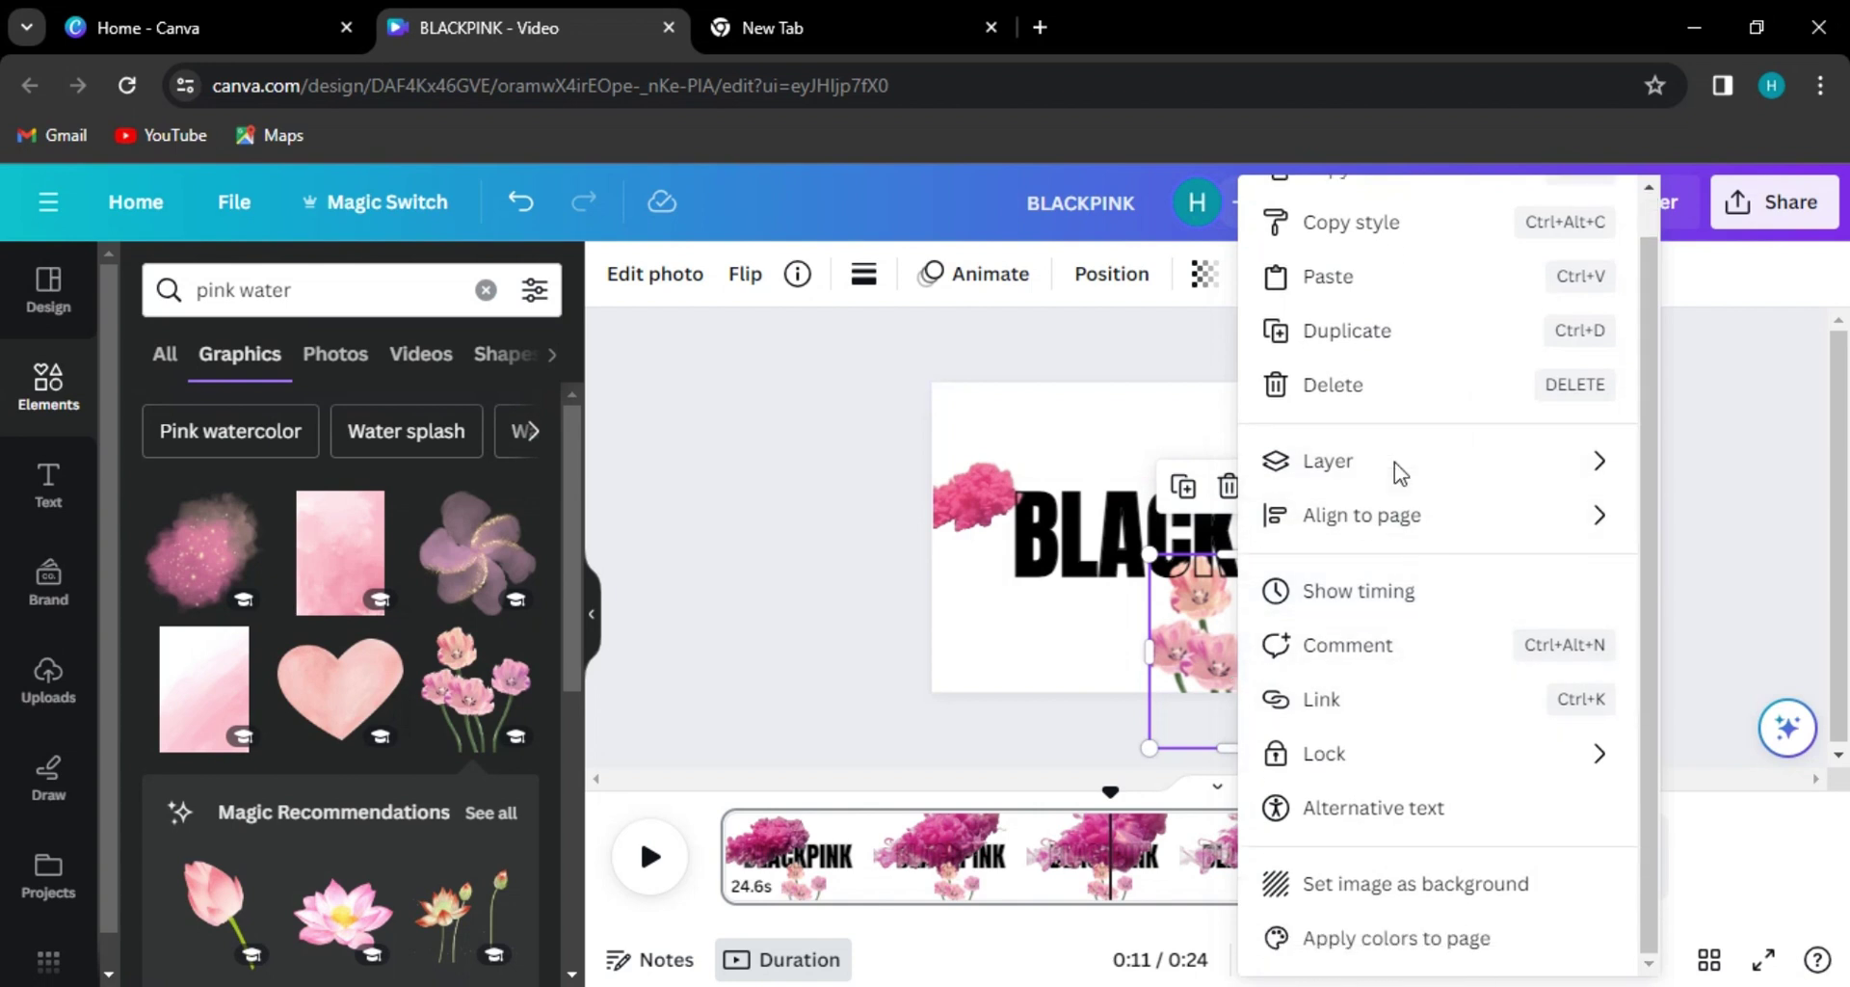
left_click(1468, 632)
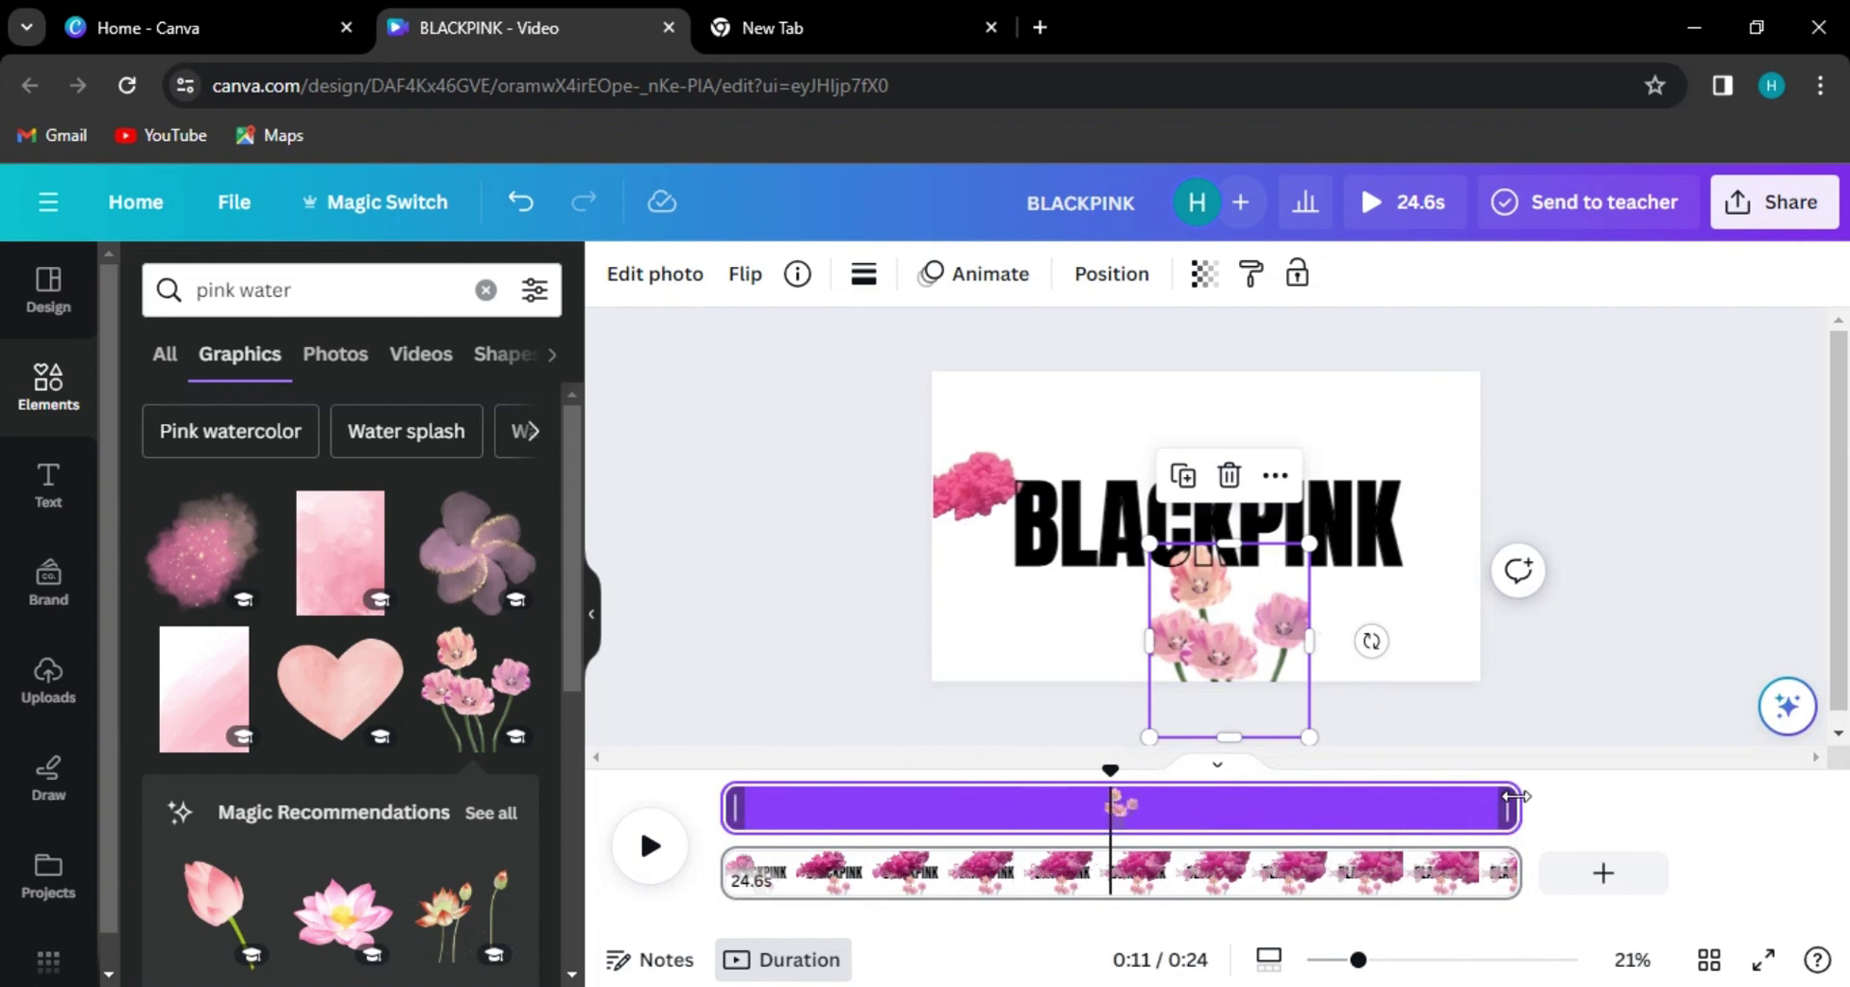
left_click_drag(1511, 796, 1147, 793)
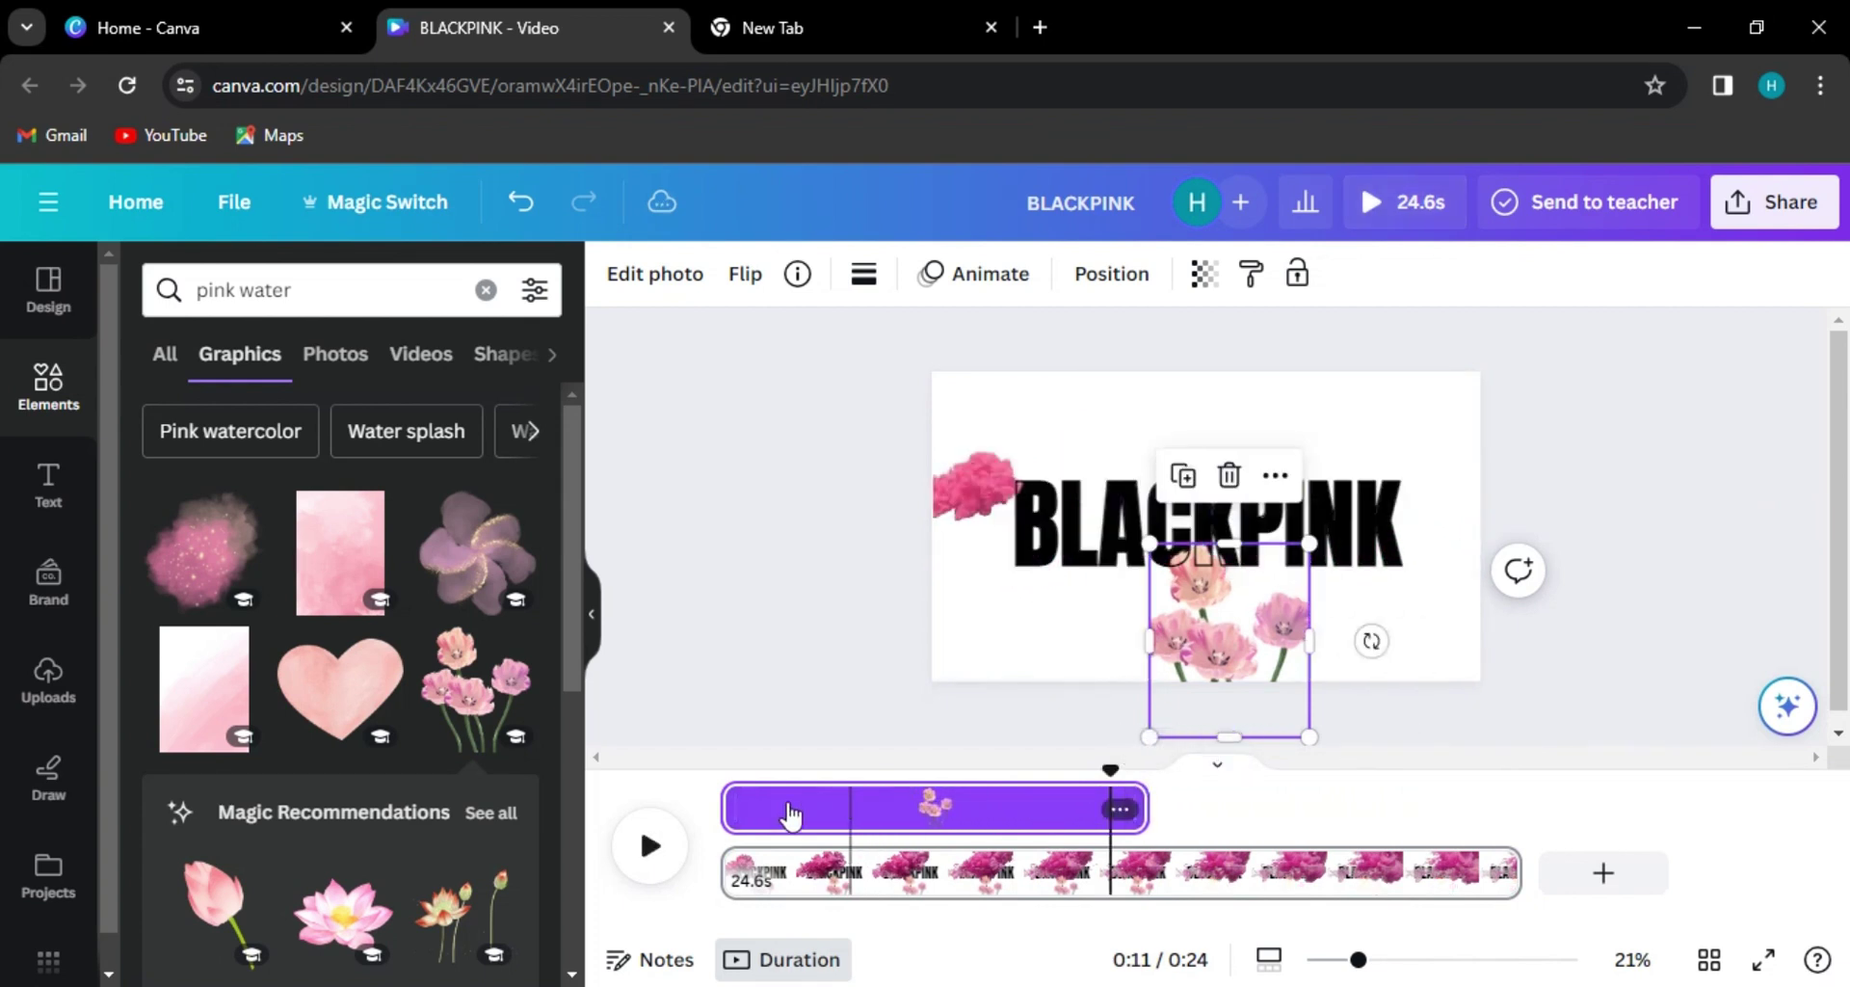
left_click_drag(737, 808, 1027, 808)
- Apply the Pop photo animation to the poppy flowers graphic
left_click(972, 298)
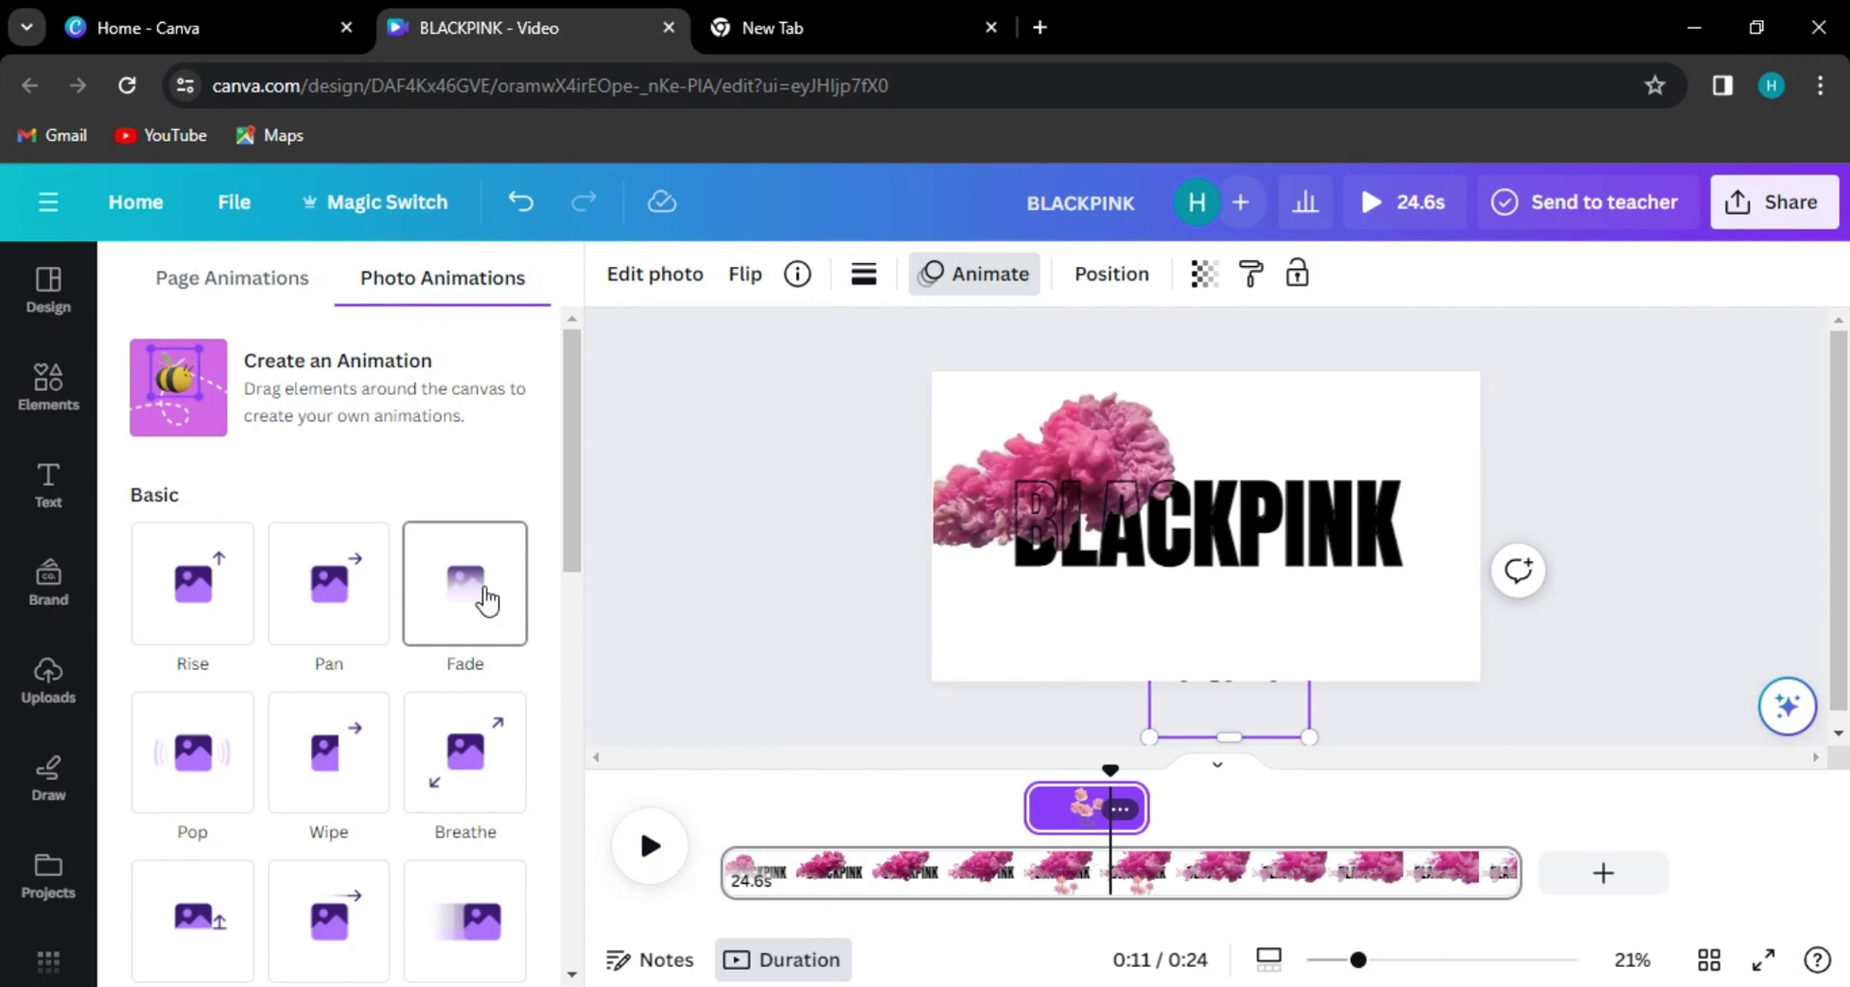
scroll(464, 763, "down", 1)
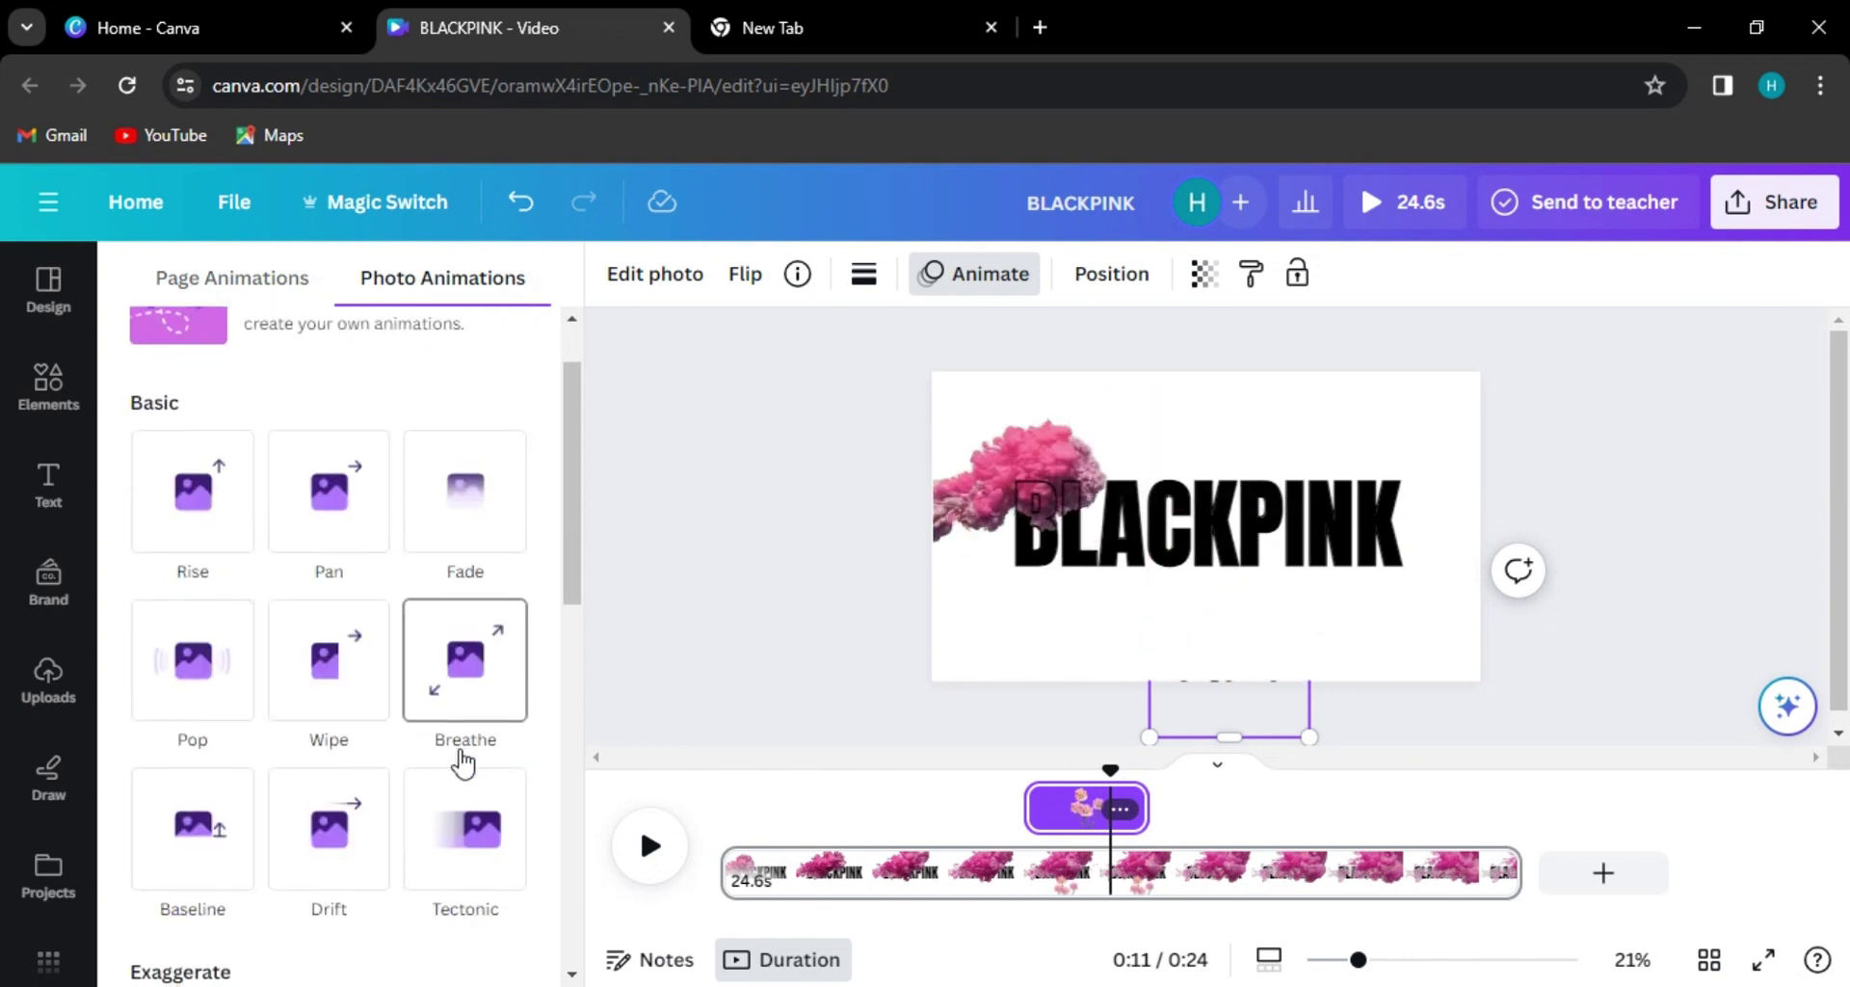
left_click(188, 671)
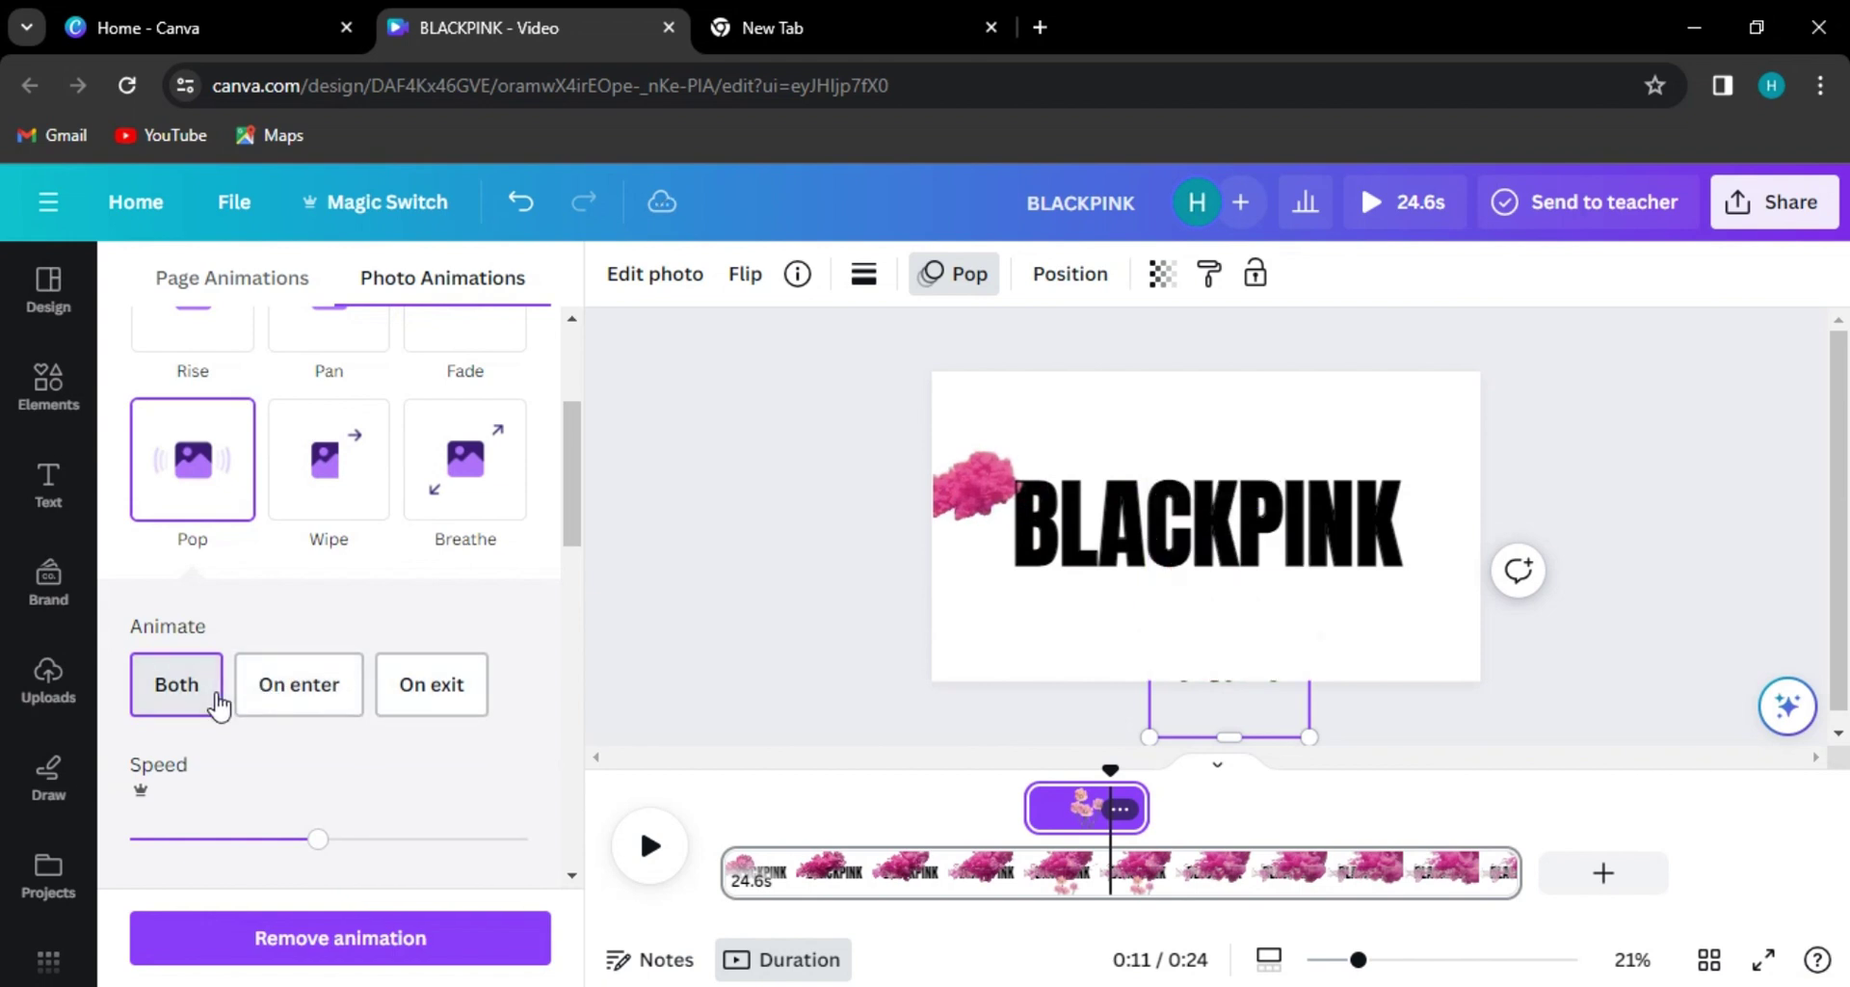
- Play the video around the middle to examine how the poppy flowers enter and leave with the Pop animation
left_click_drag(1085, 779, 971, 808)
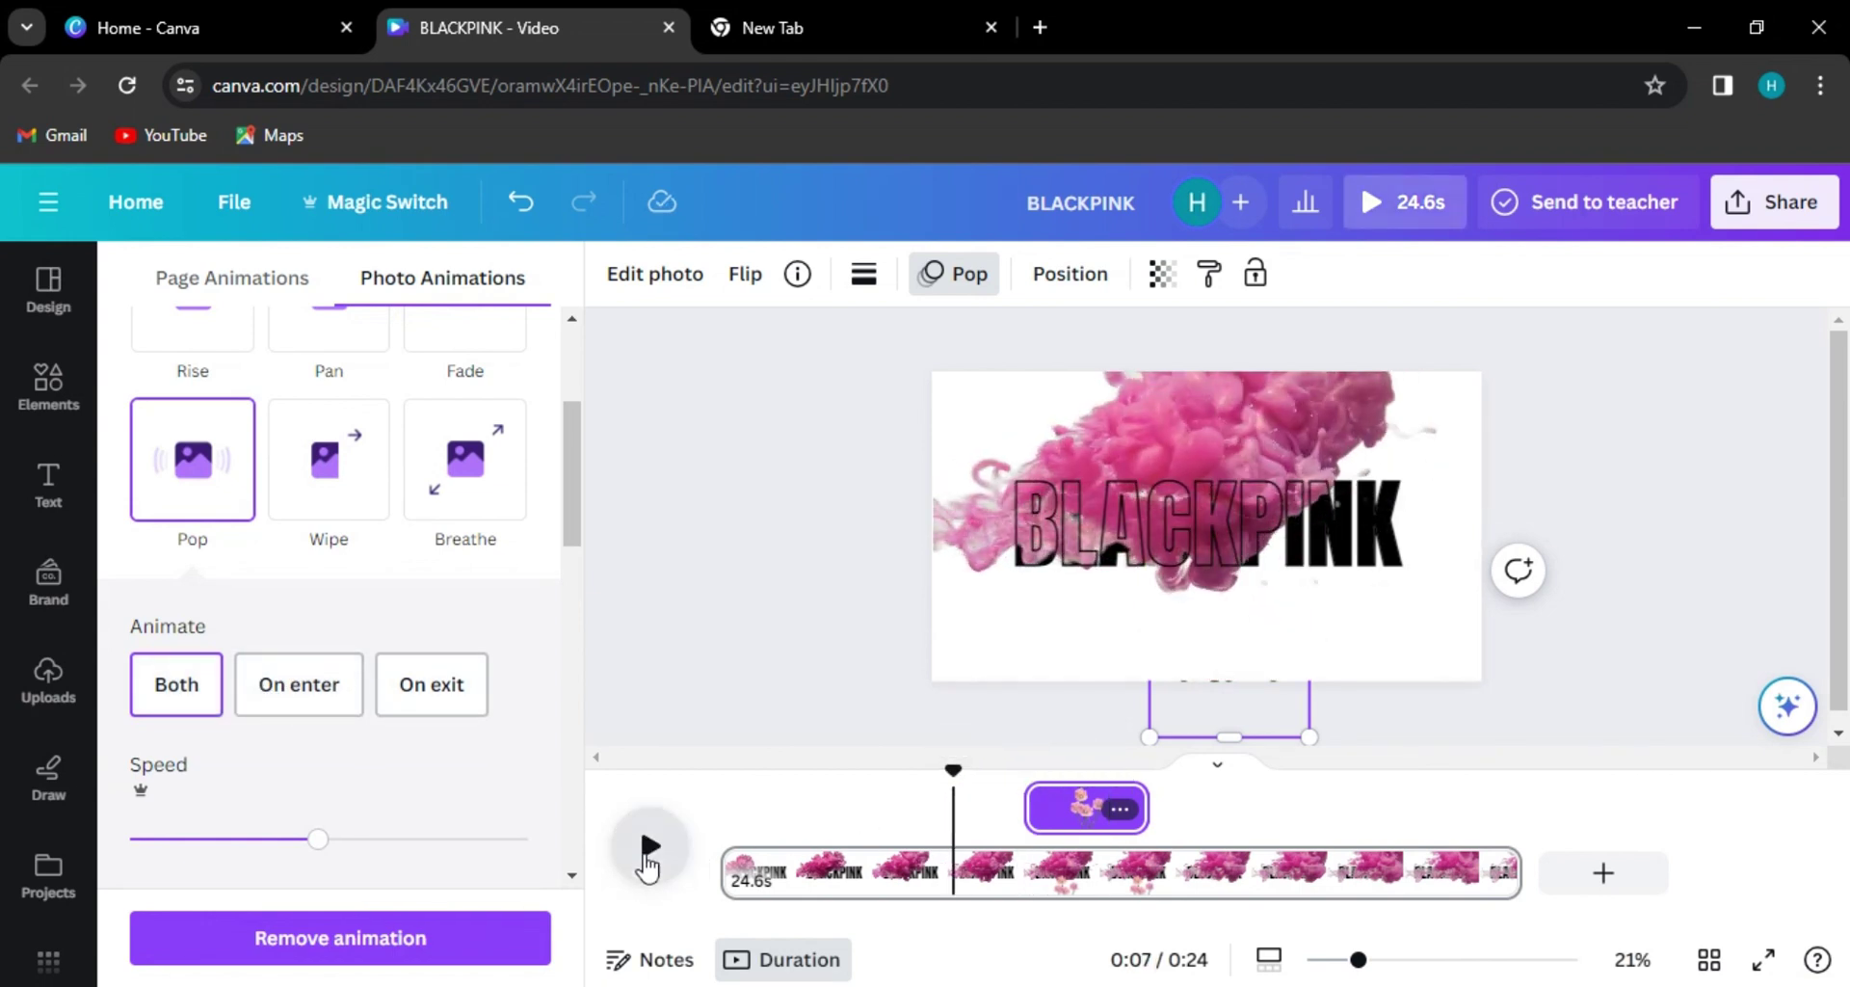
left_click(649, 848)
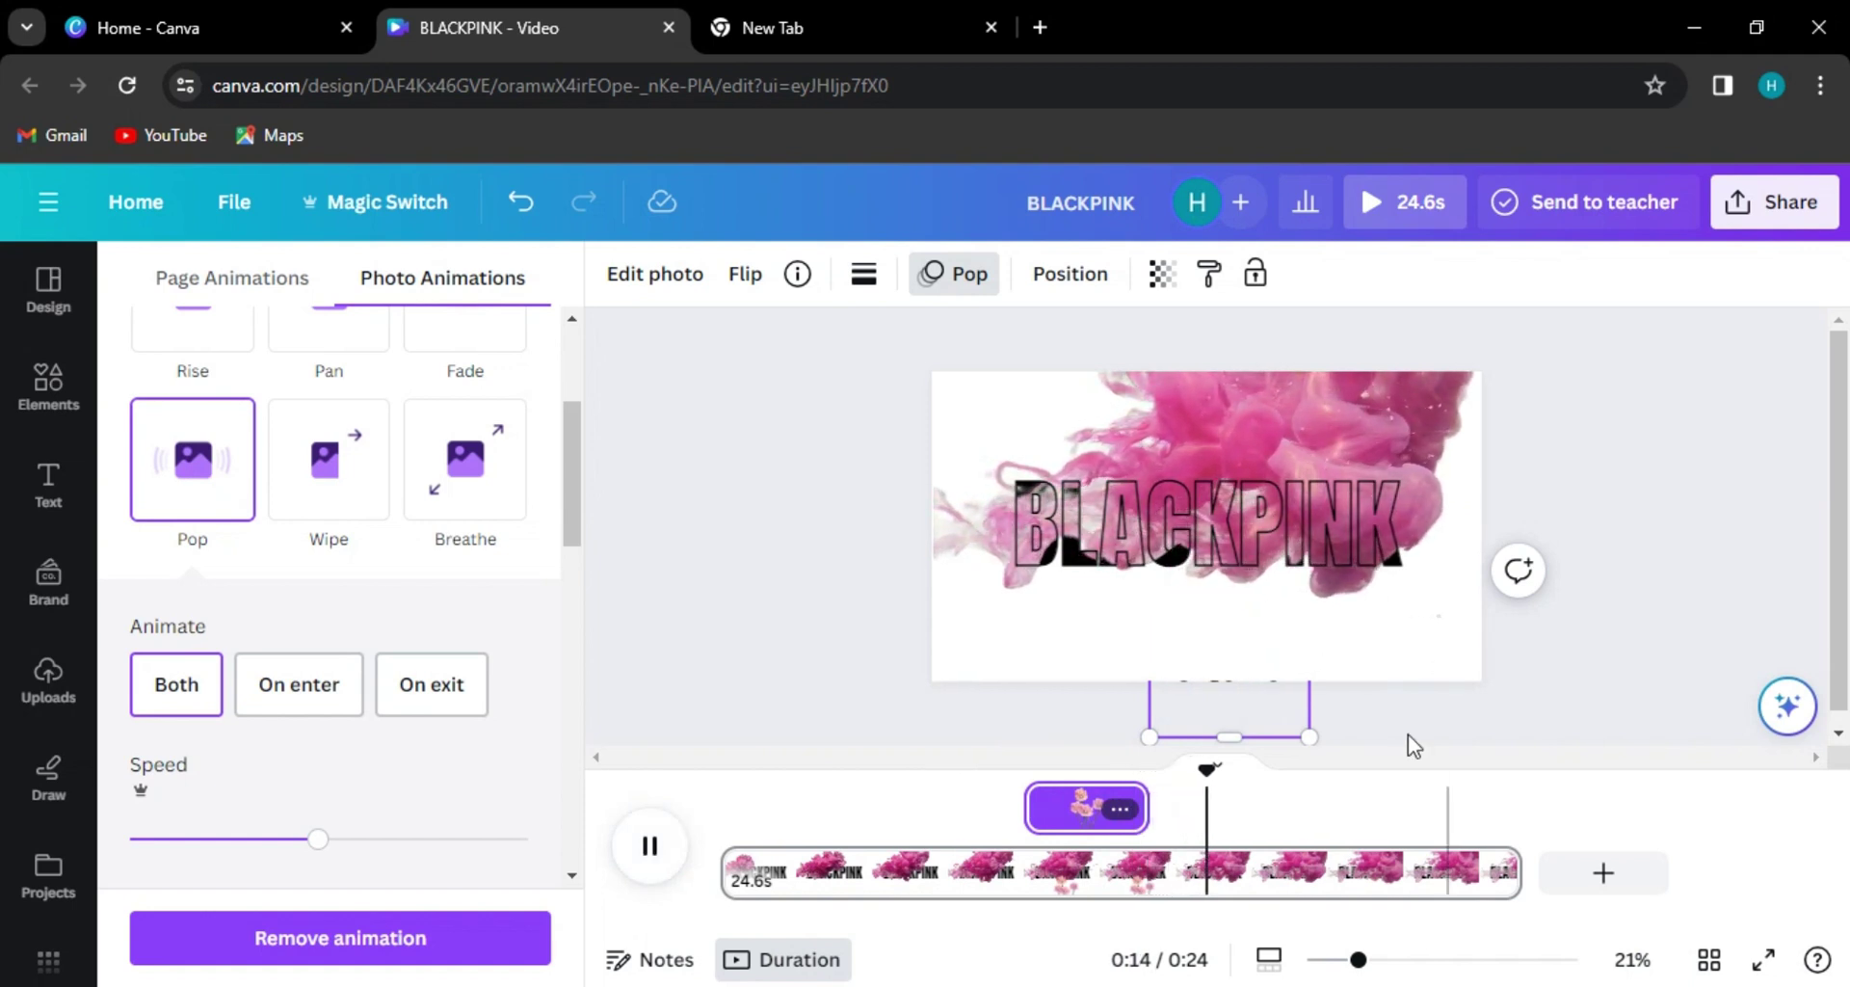
left_click(1247, 732)
left_click(1013, 815)
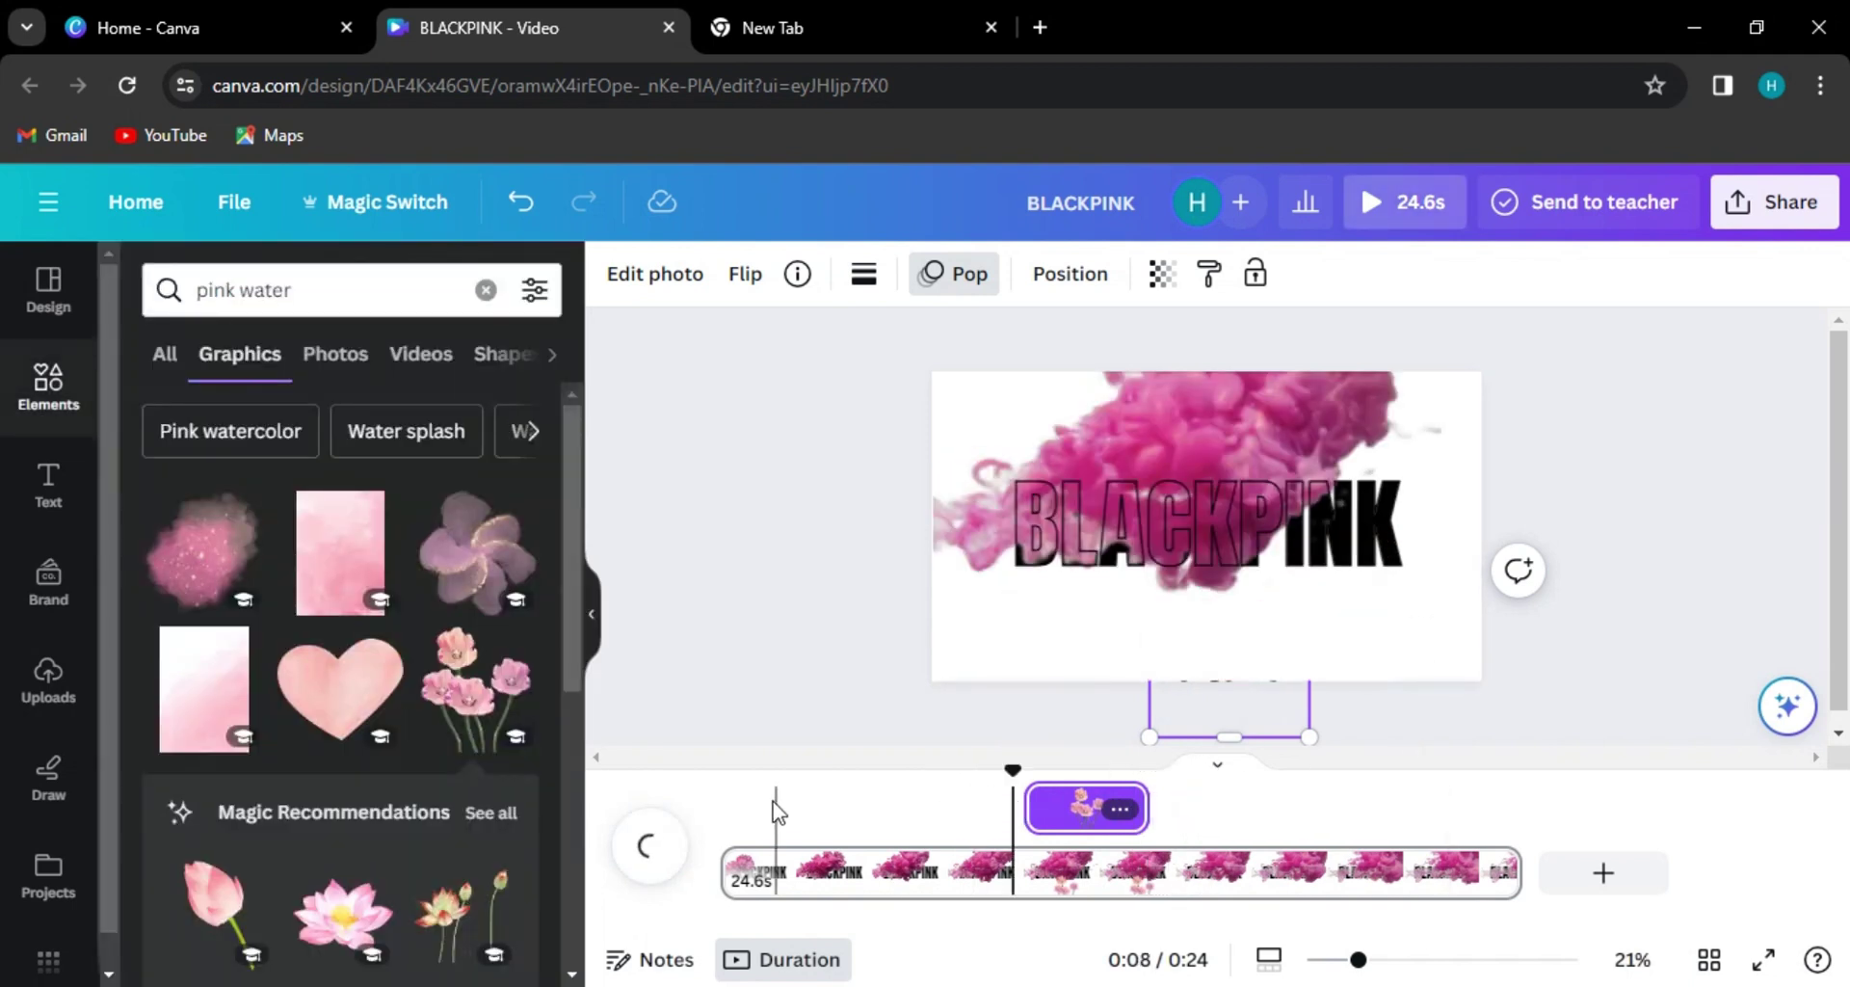
left_click(891, 658)
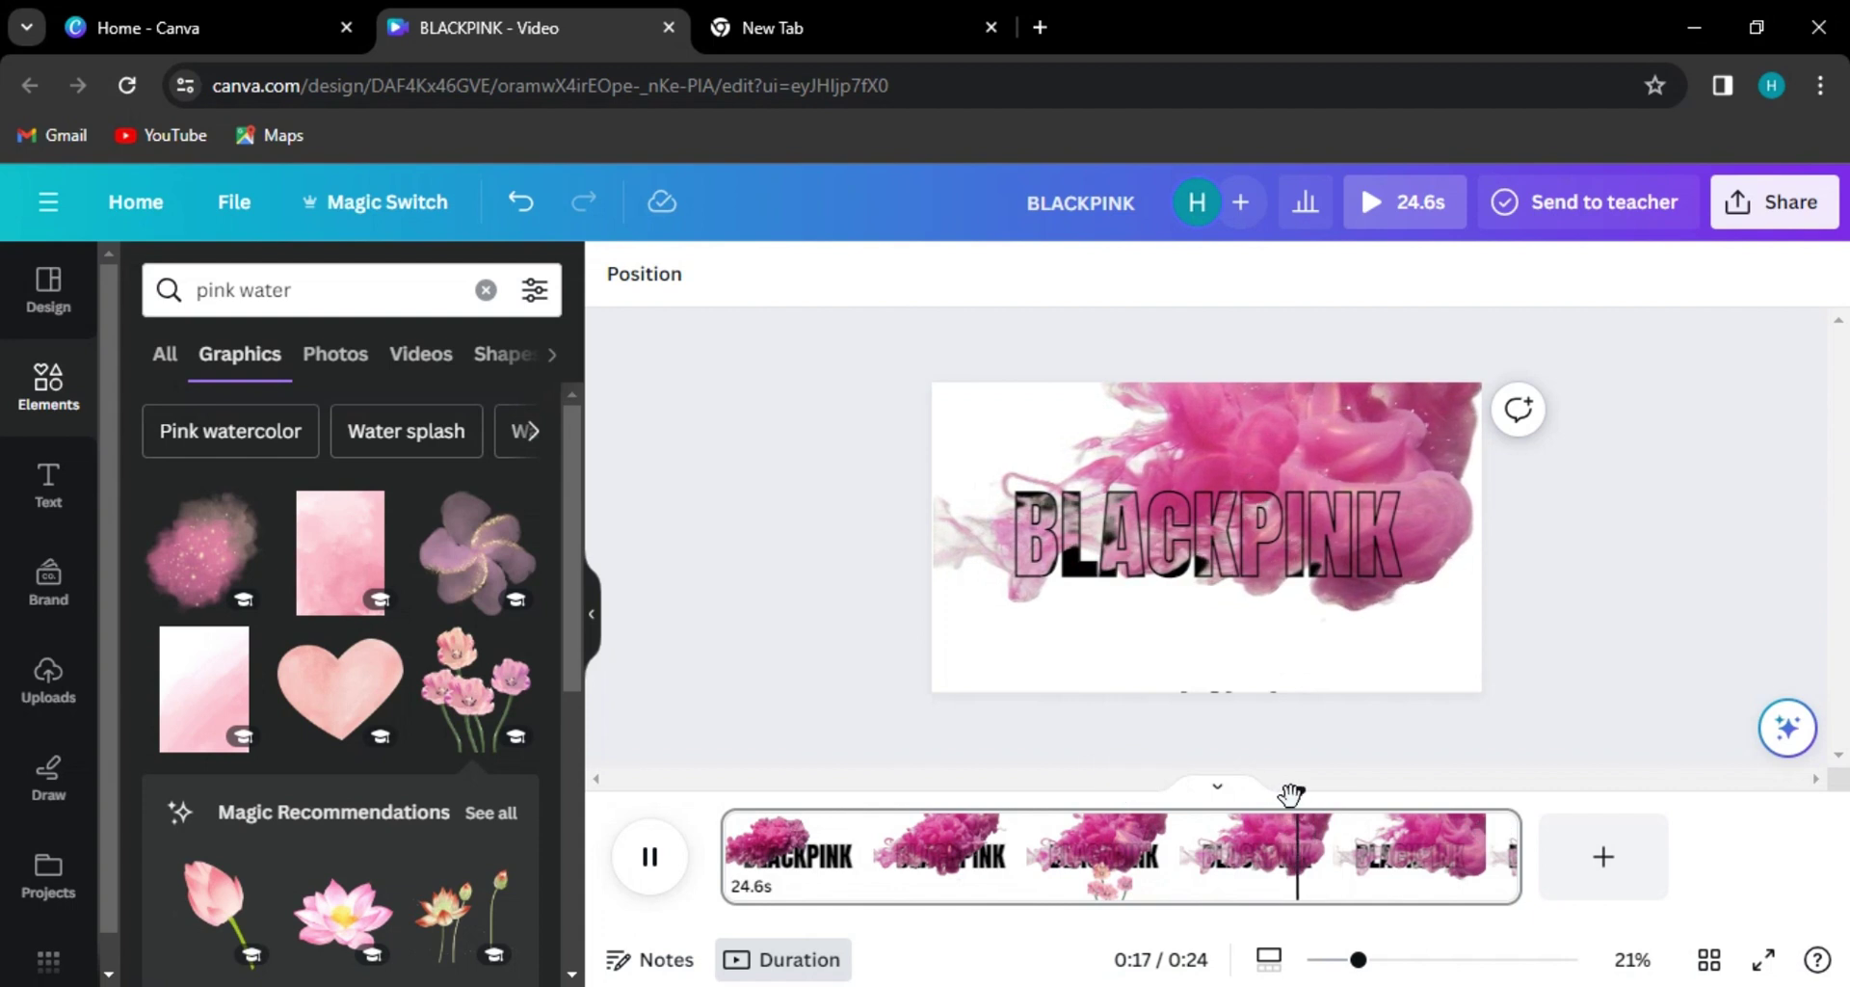
left_click(1217, 794)
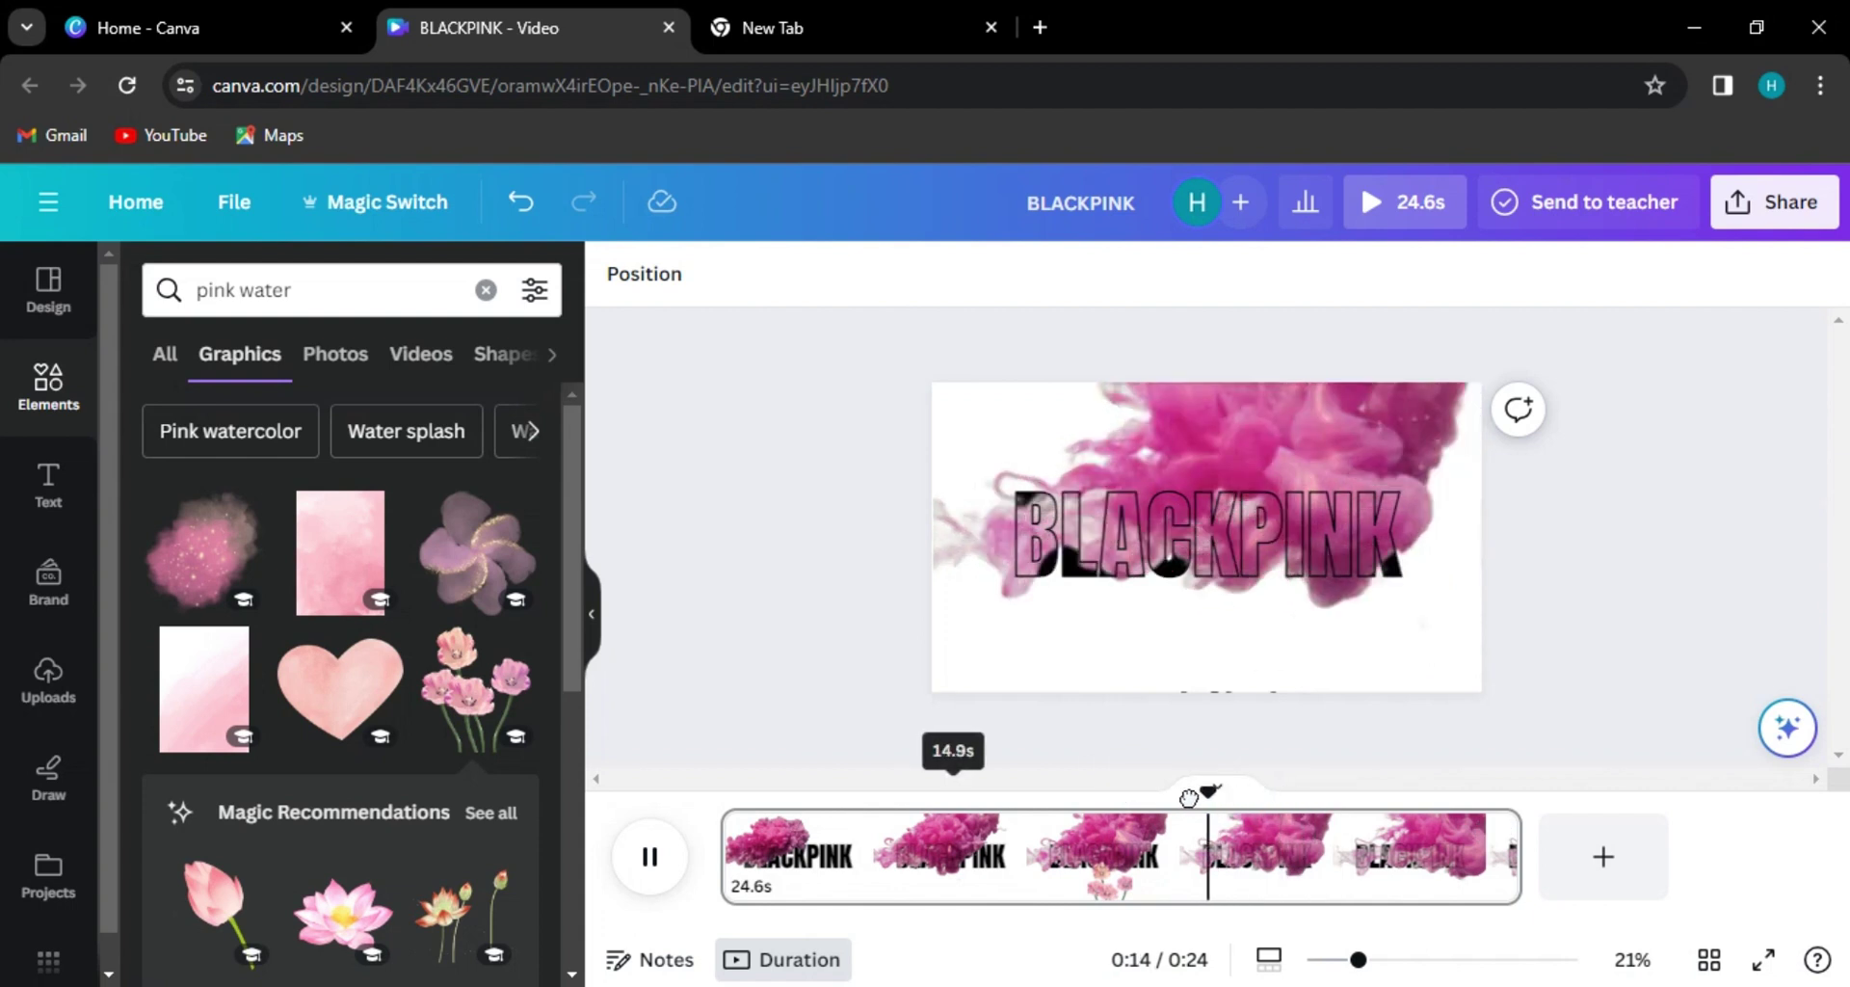
left_click_drag(1190, 798, 1147, 785)
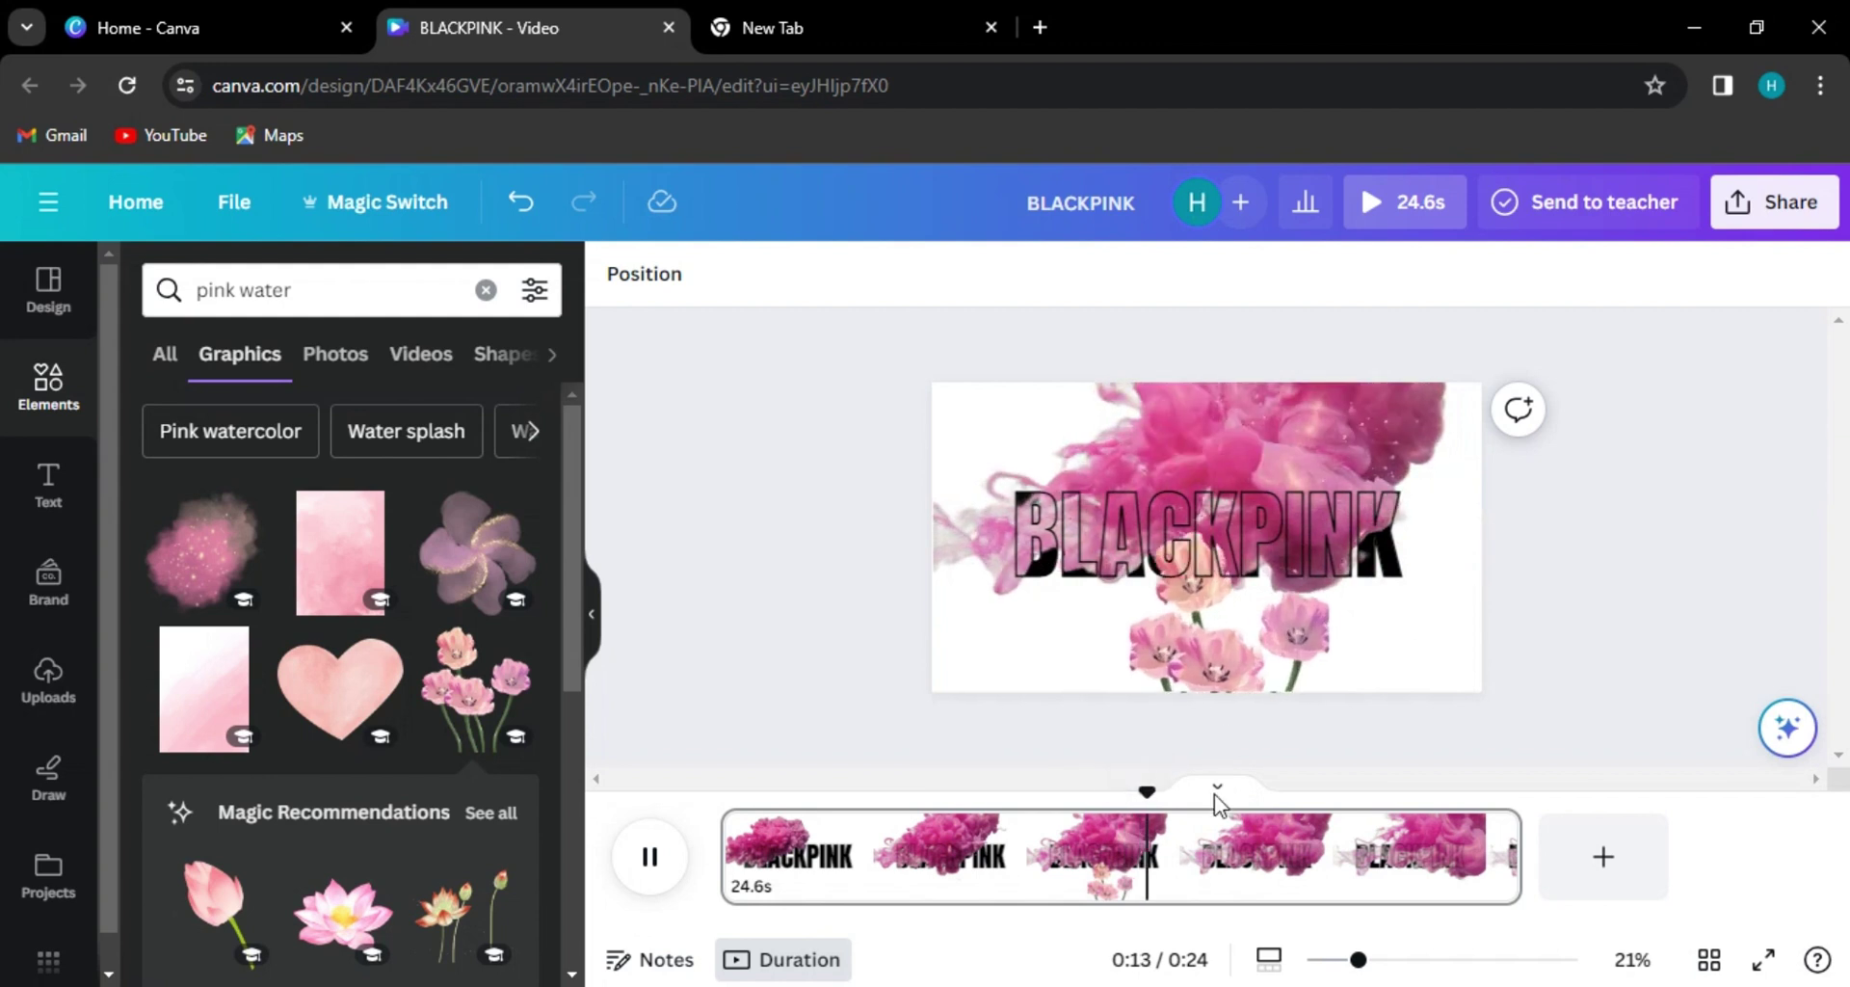
- Pause the video at 0:12 and delete the pink poppy flowers graphic from the page
left_click(1116, 818)
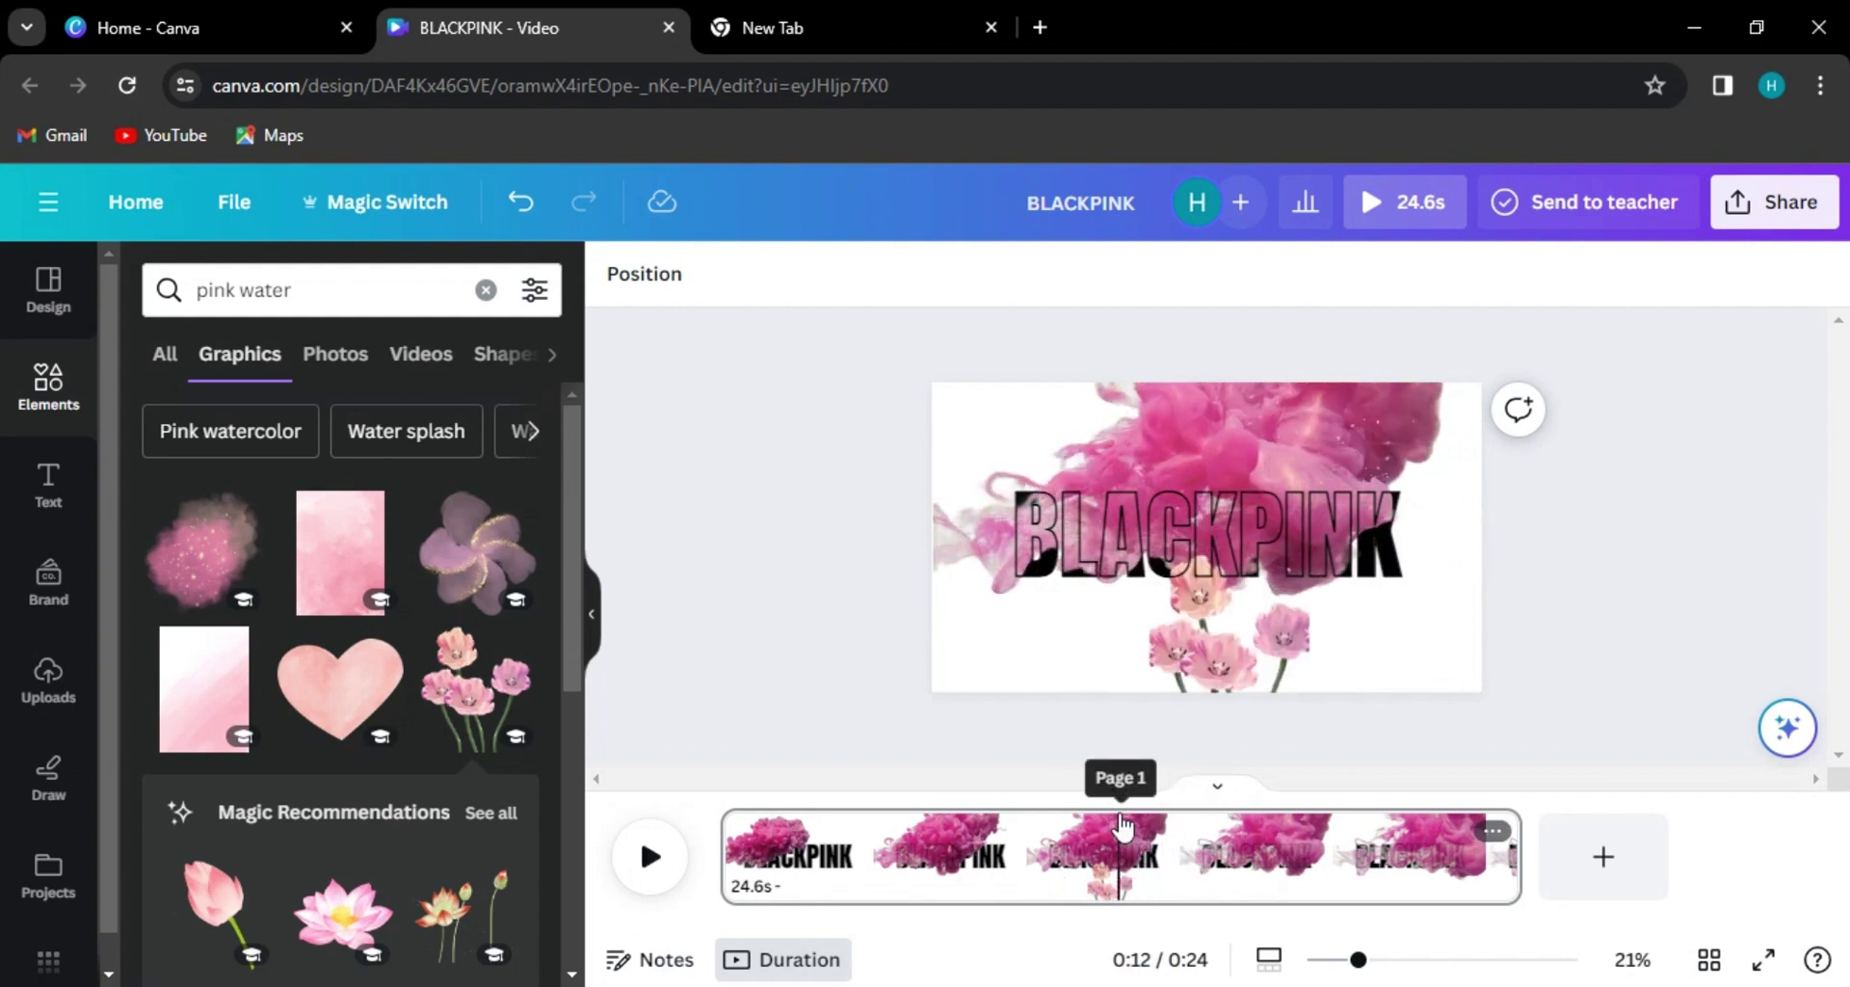
left_click(1234, 652)
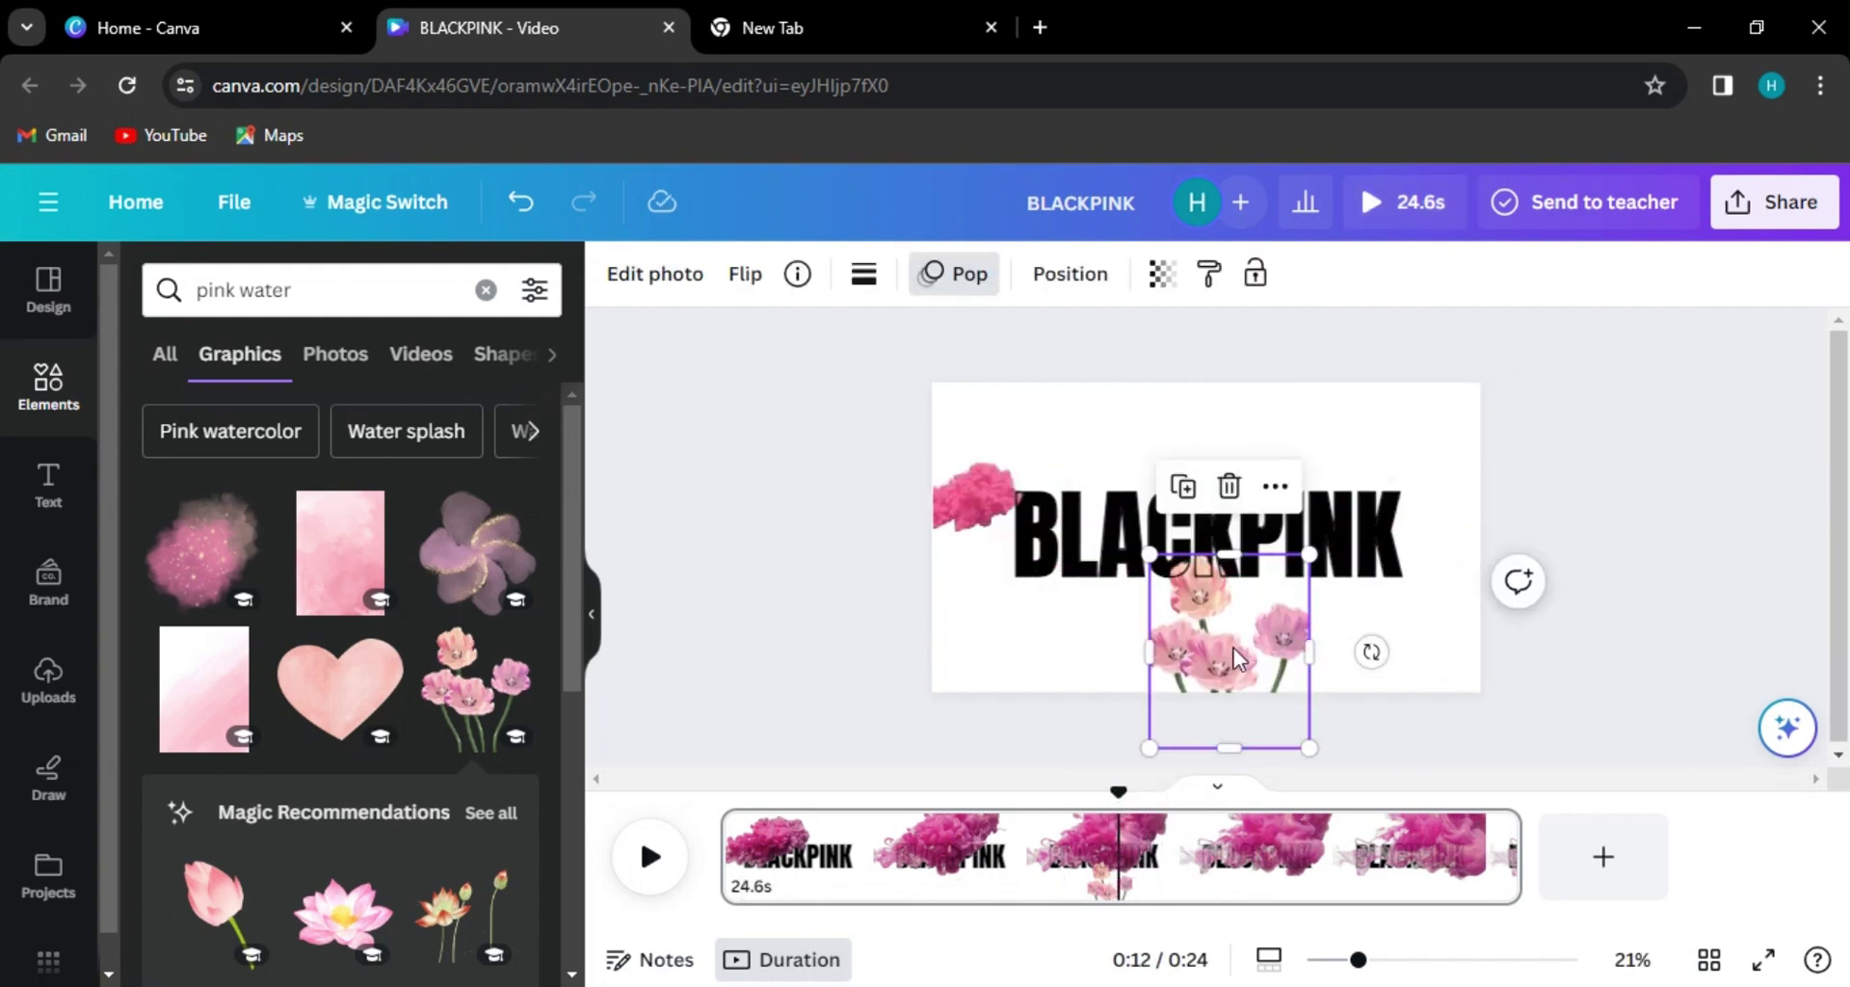
key("Delete")
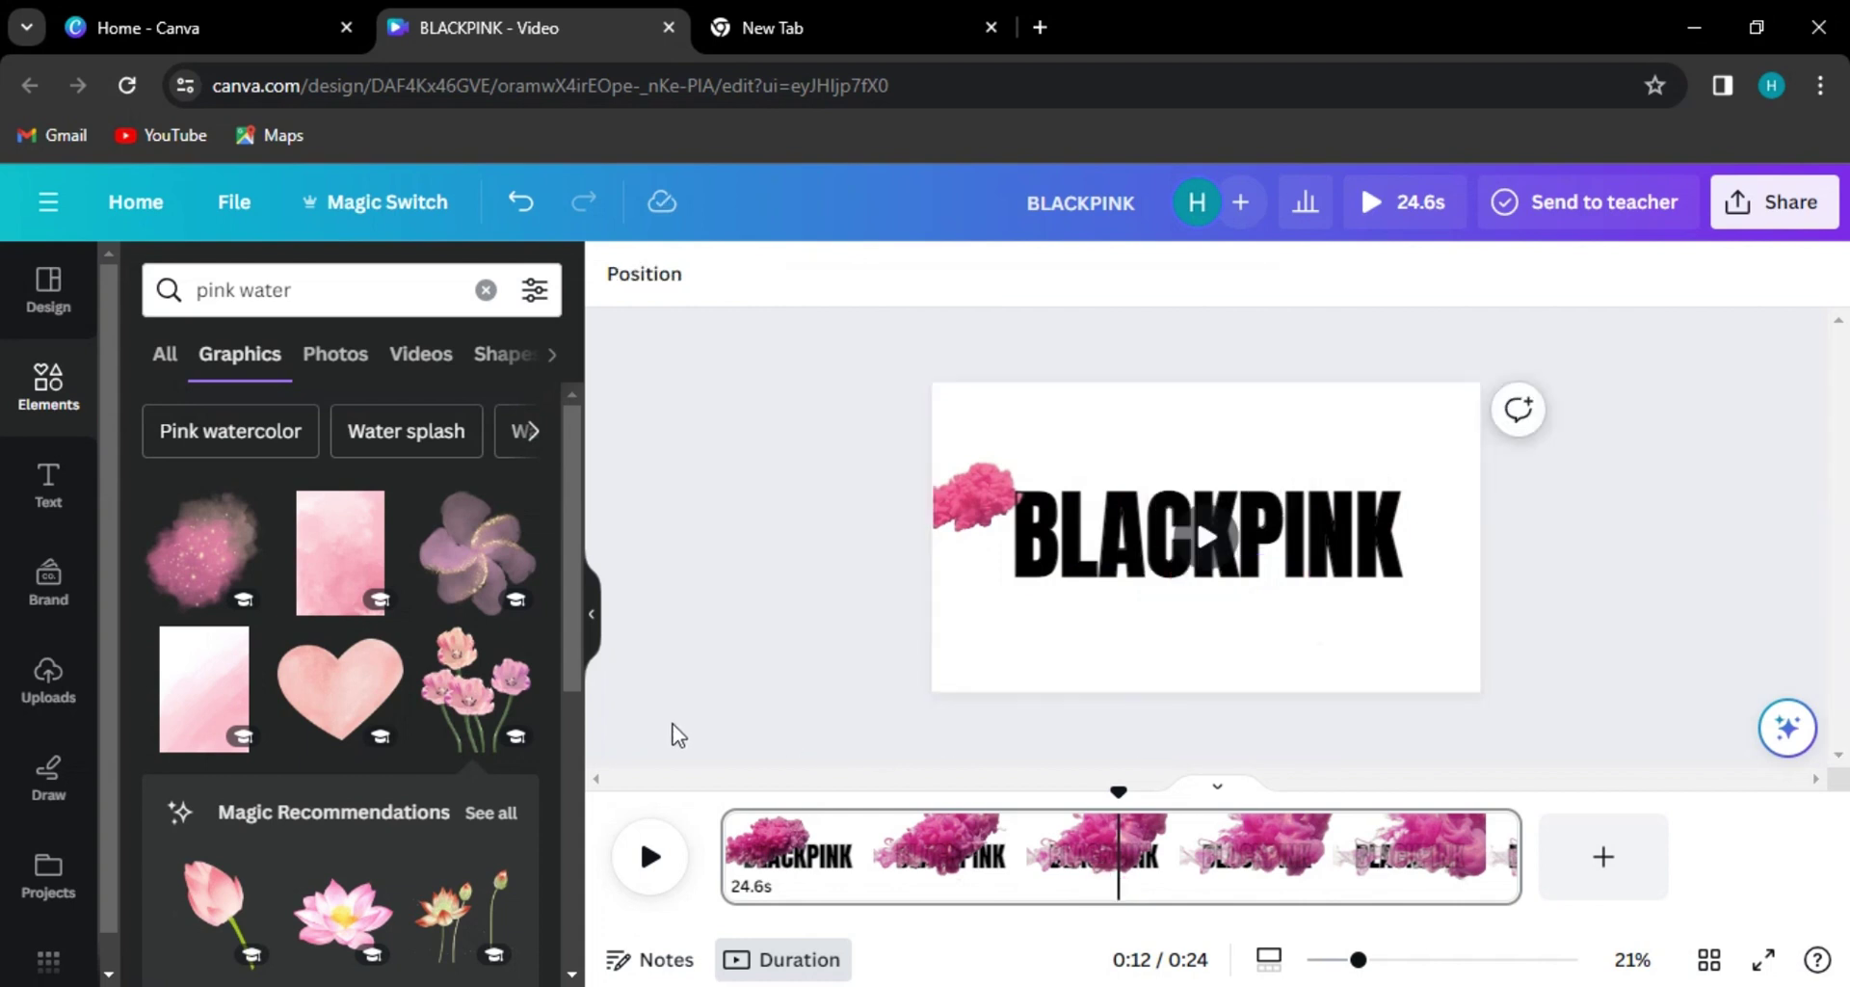
- Search the elements for "music", narrow the results to audio, and add the Garden track to the video
left_click(486, 289)
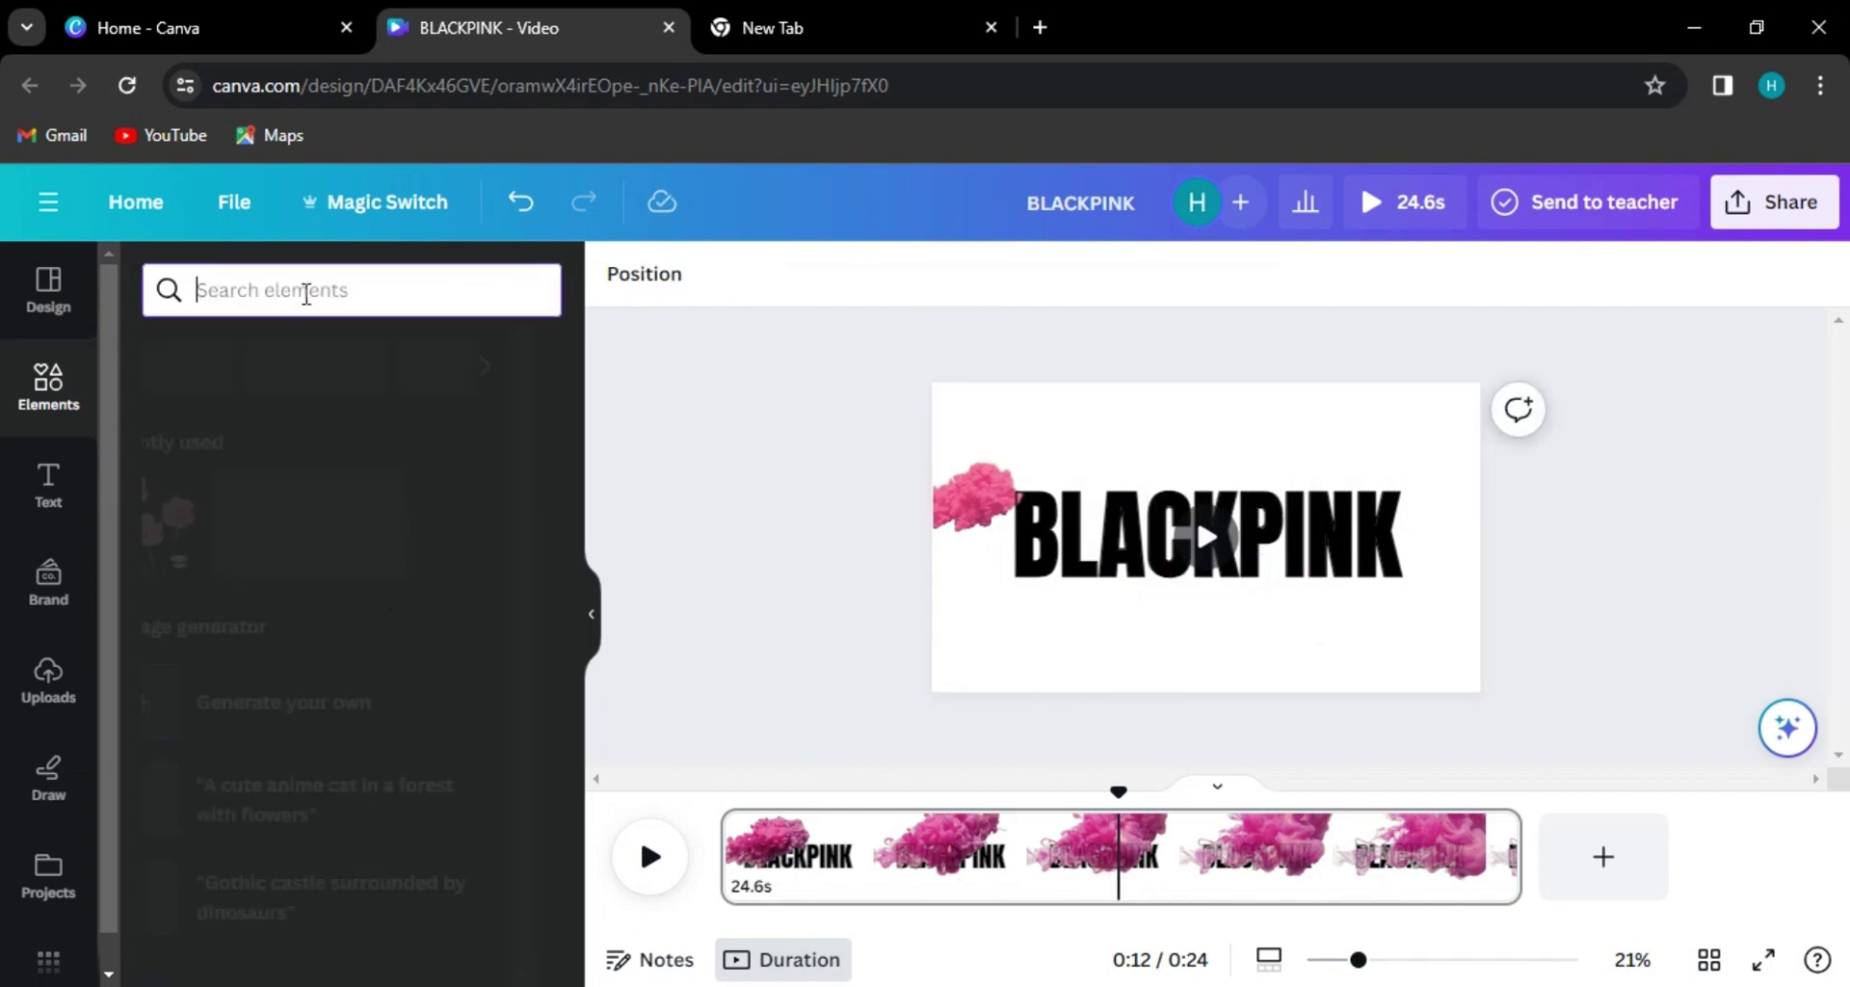
type("music")
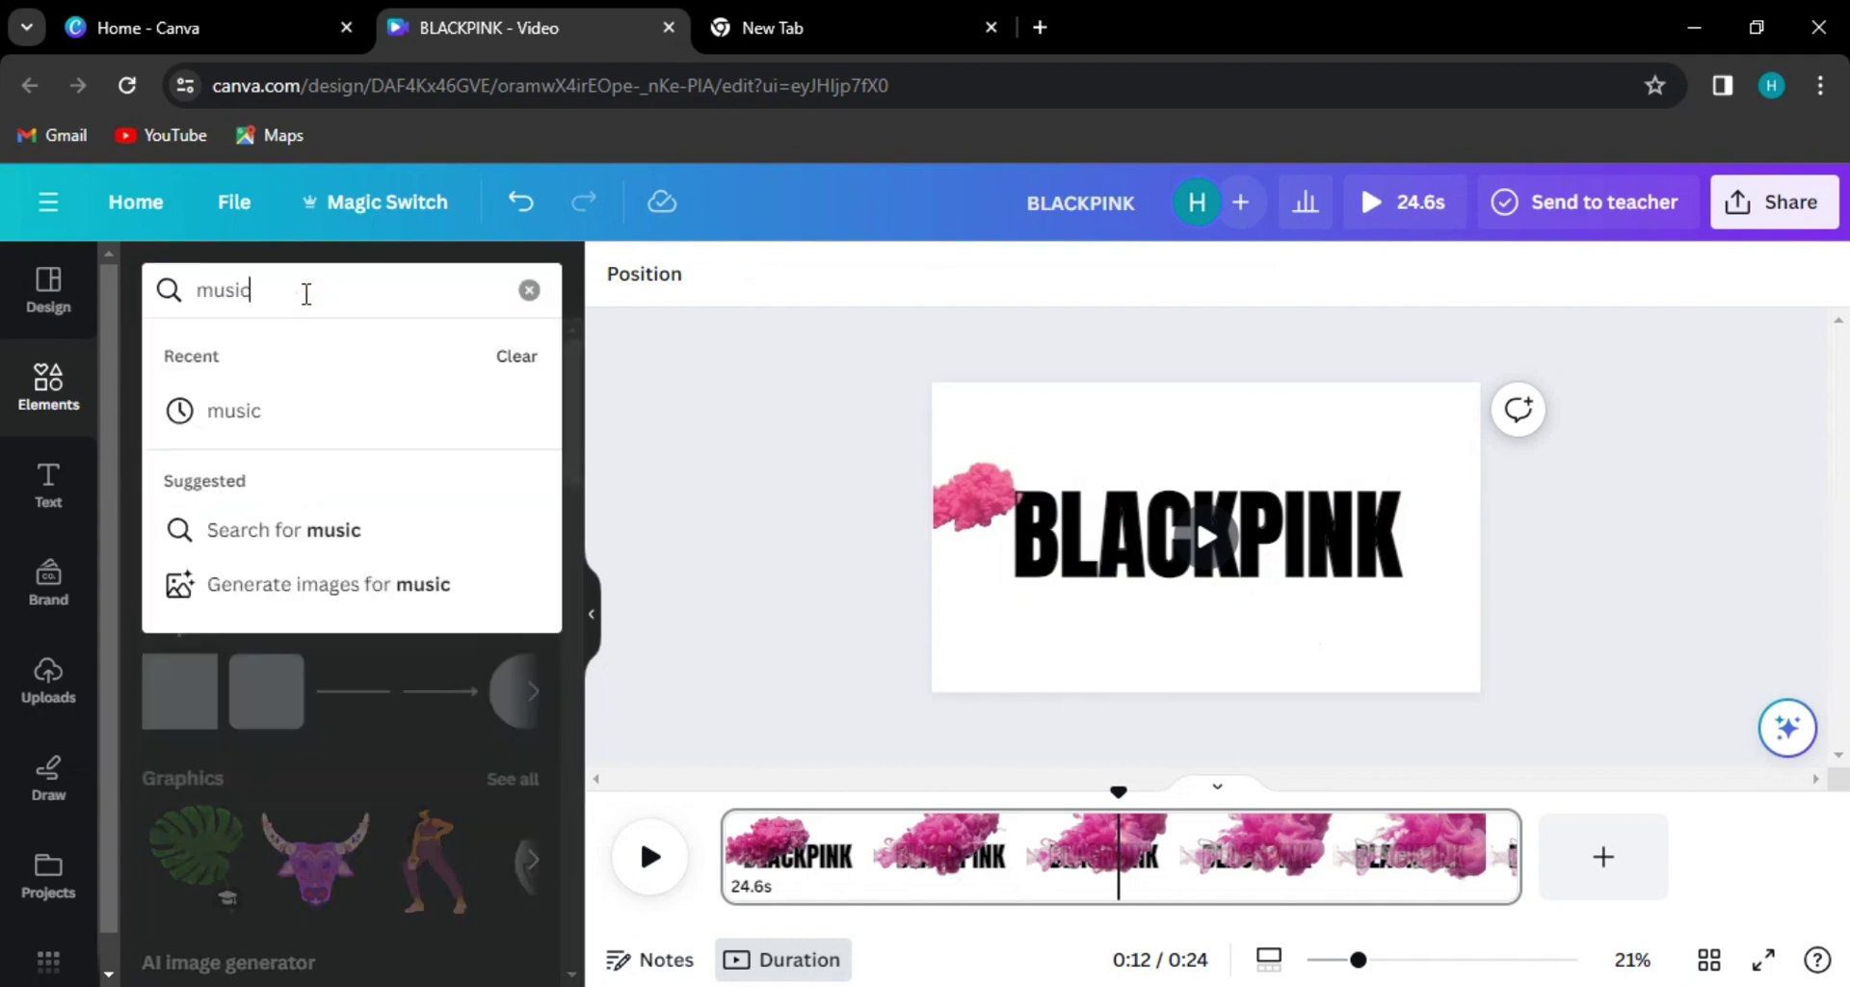
key("Return")
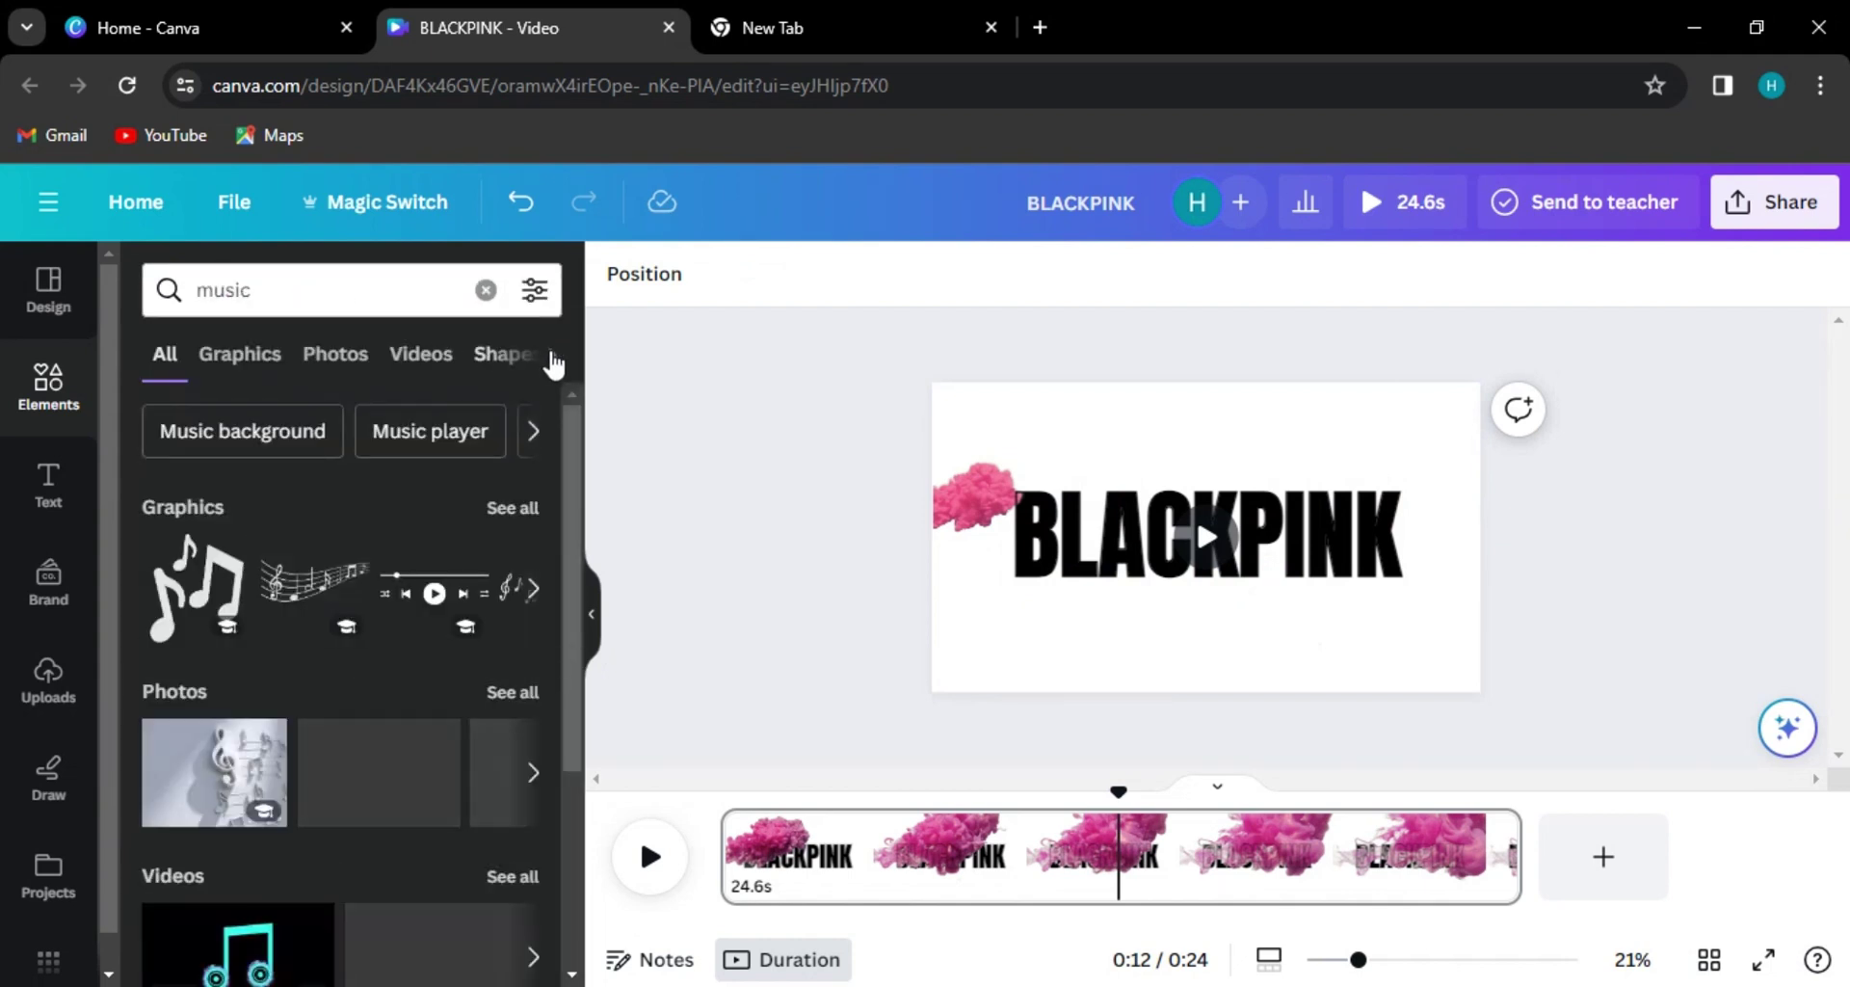
left_click(549, 355)
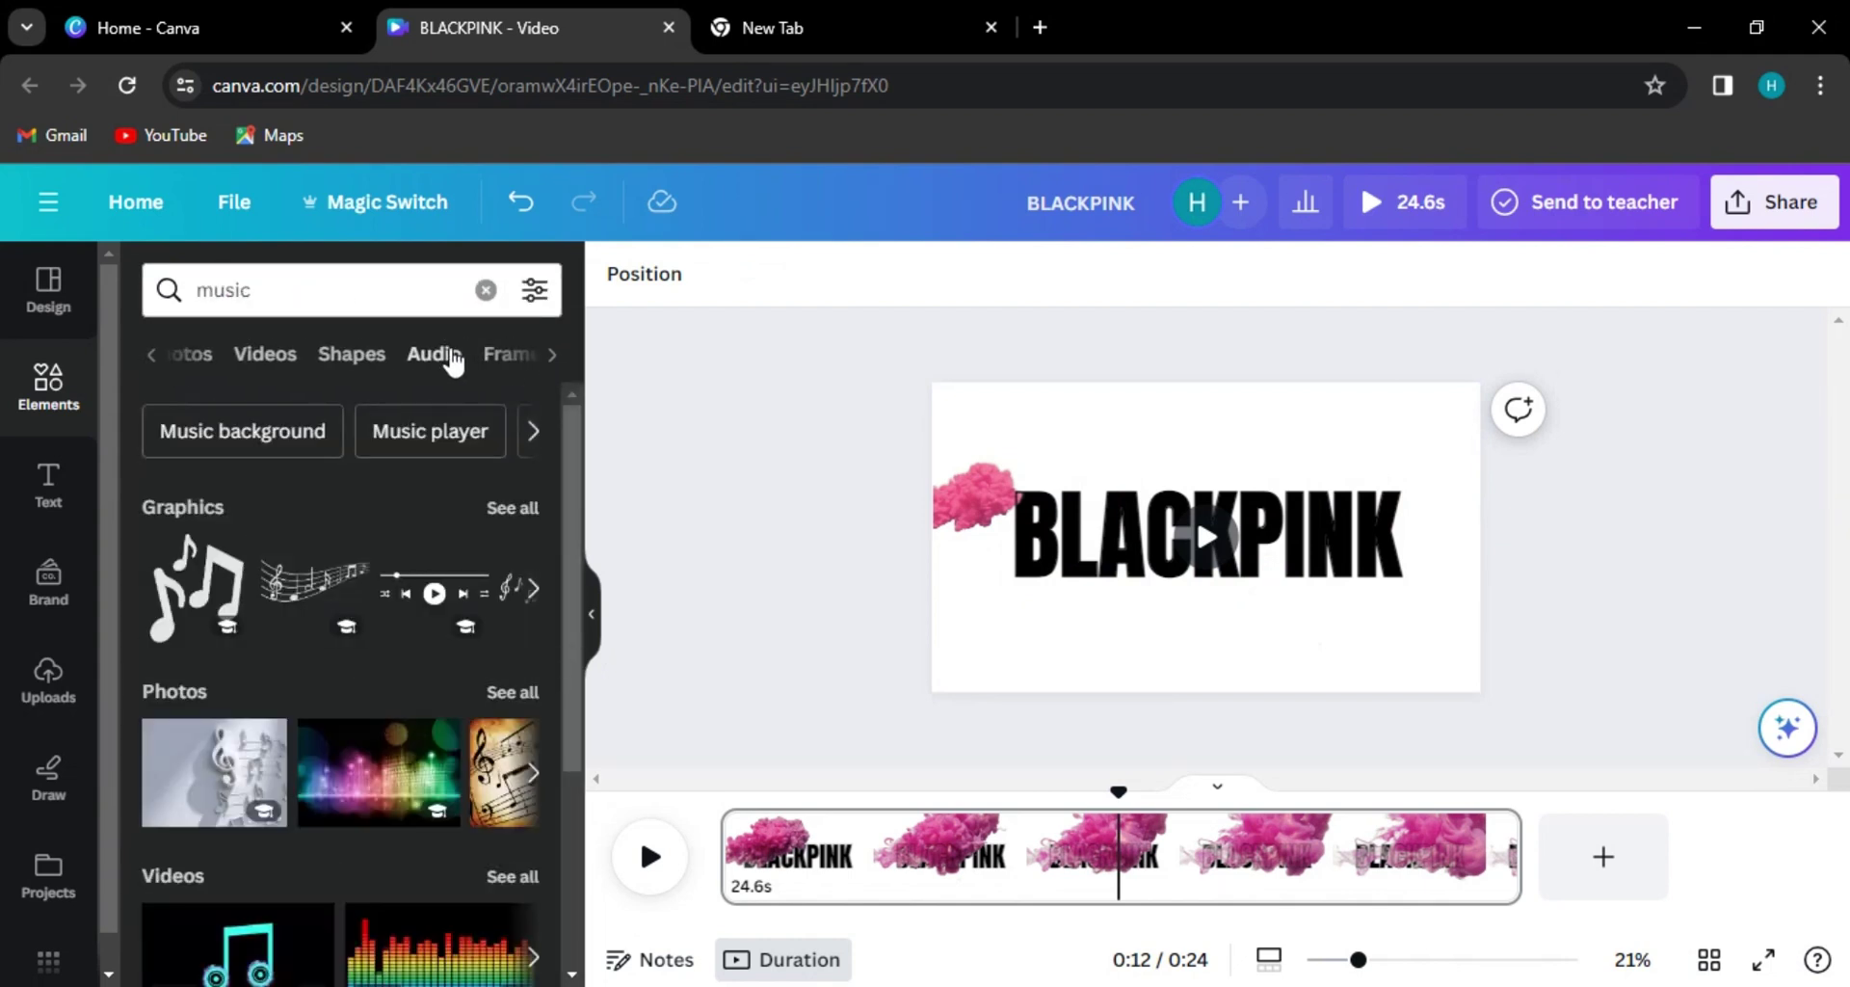
left_click(433, 356)
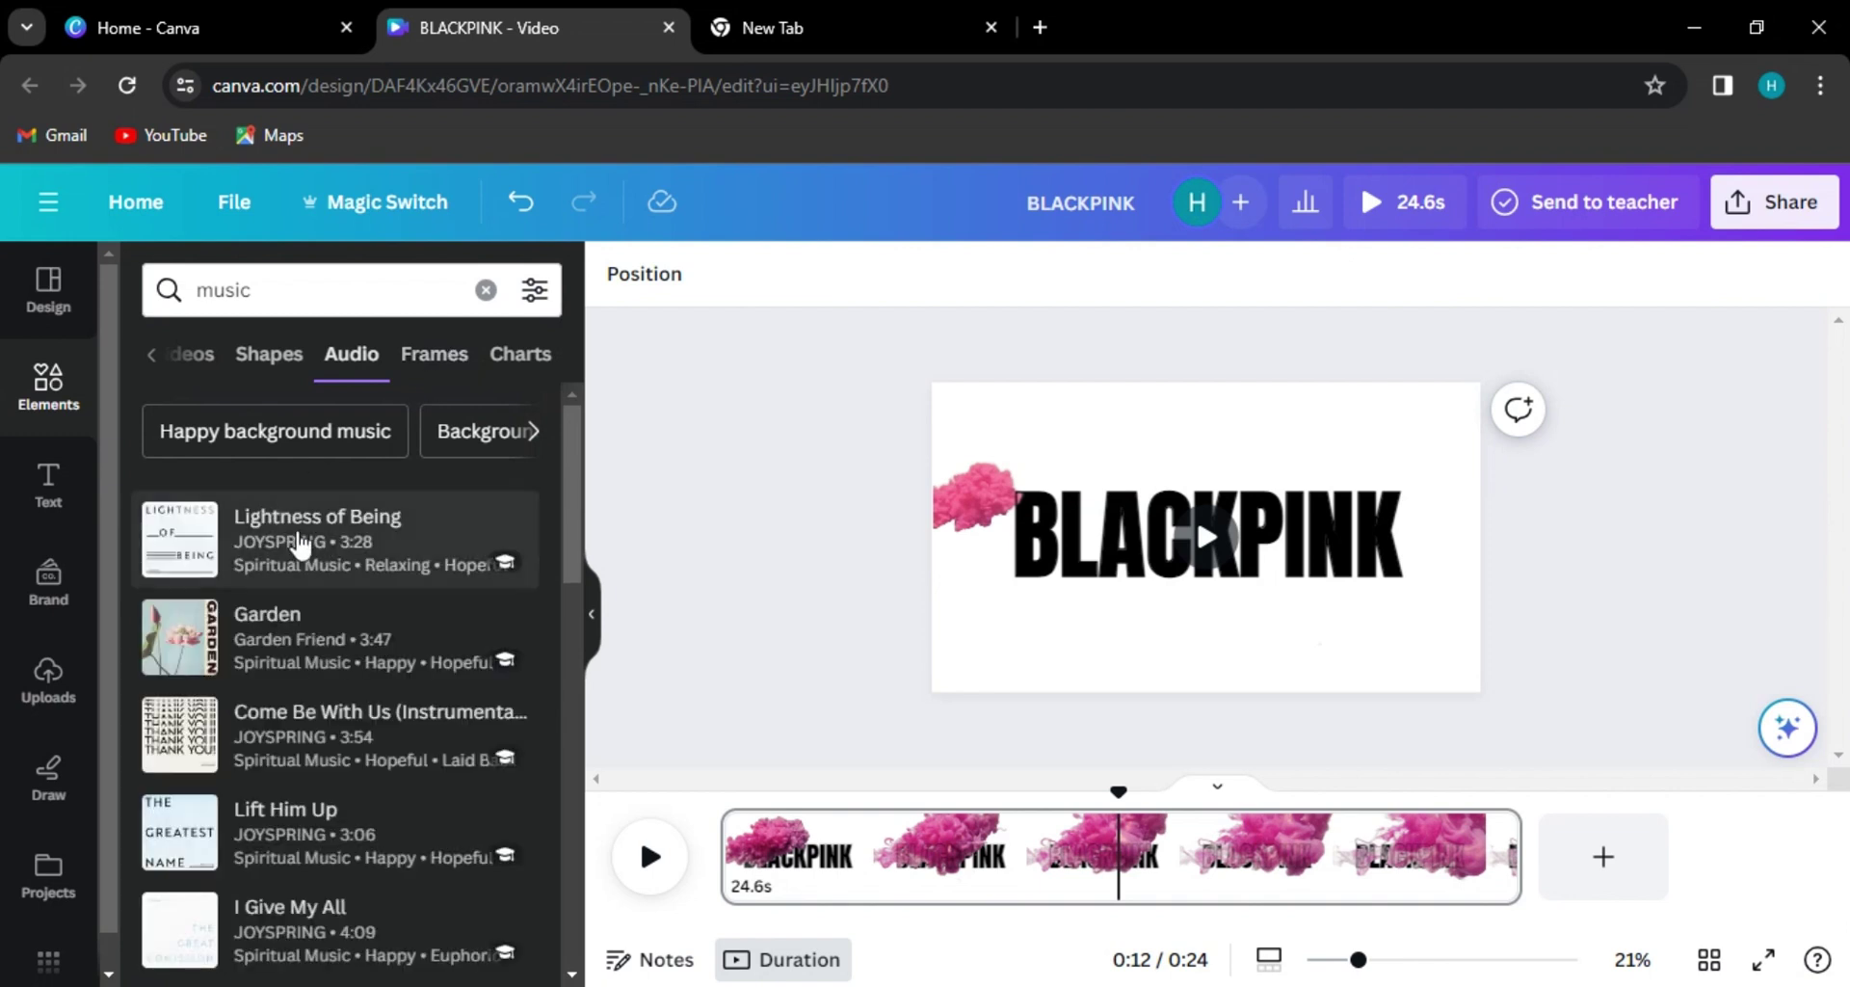
left_click(333, 636)
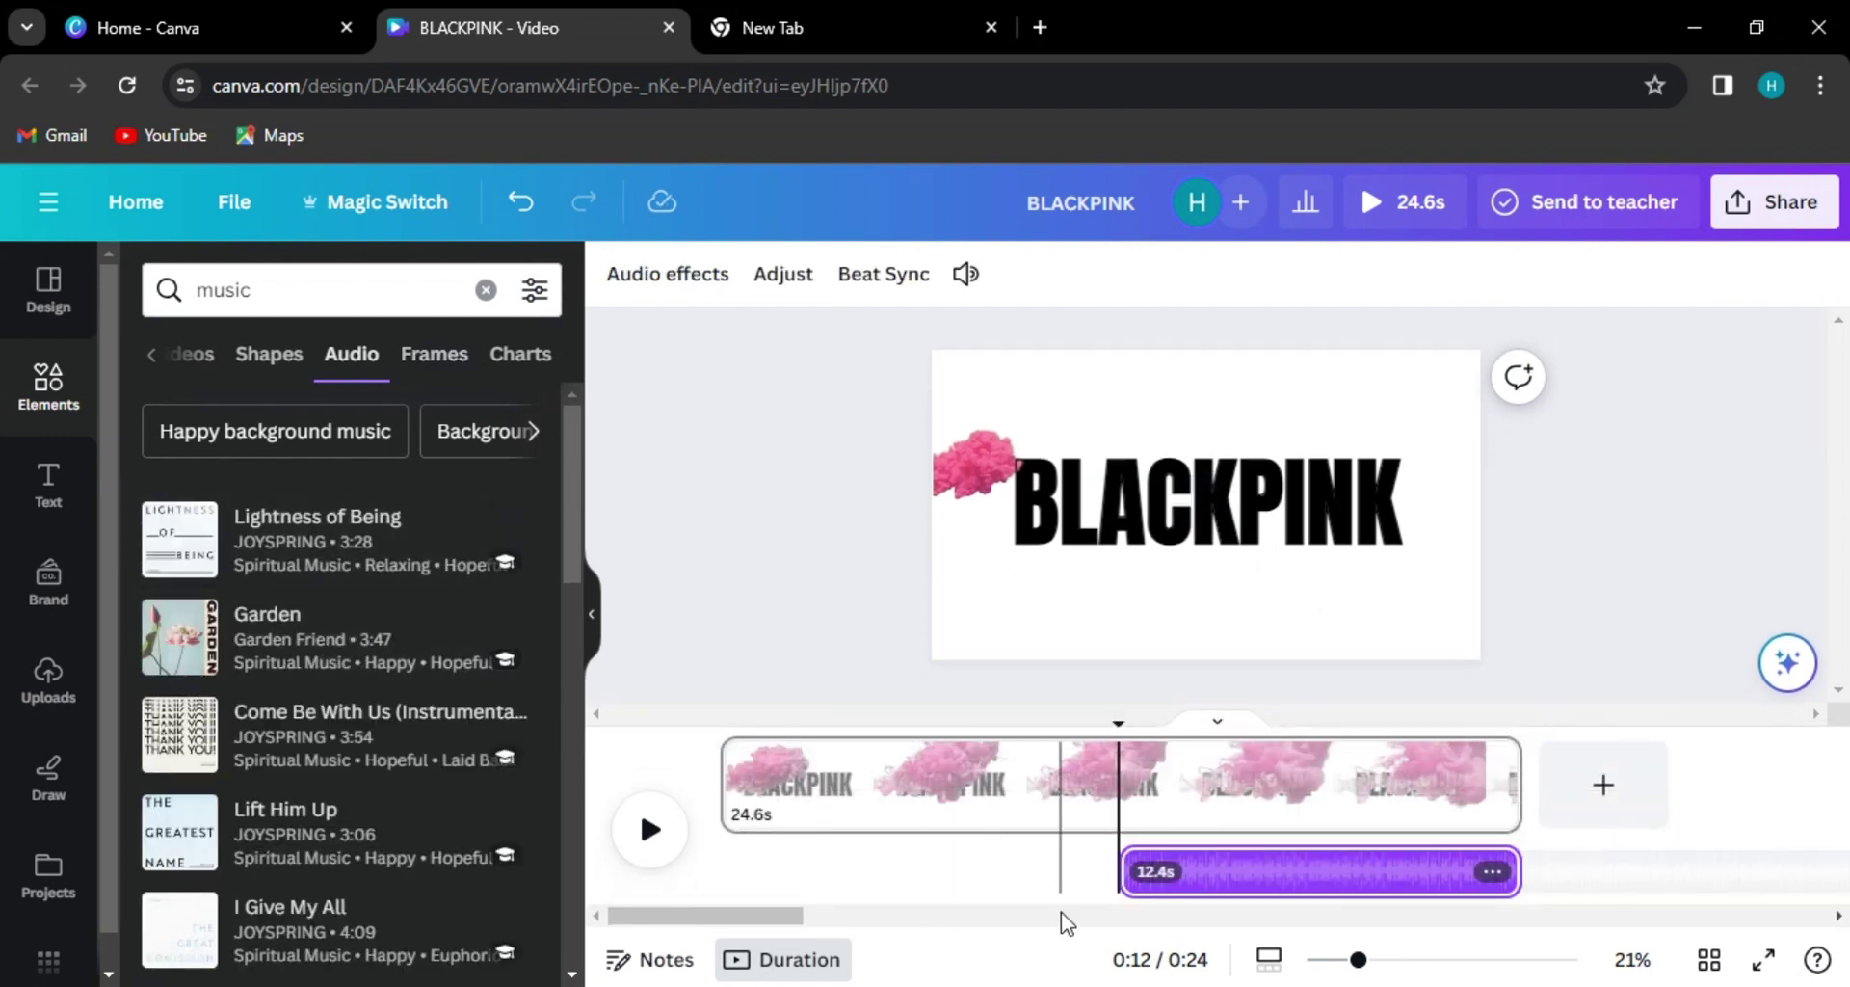
- Extend the Garden track back to the video's start so it spans the full 24.6 s, and play the video with it
left_click_drag(1126, 872, 725, 853)
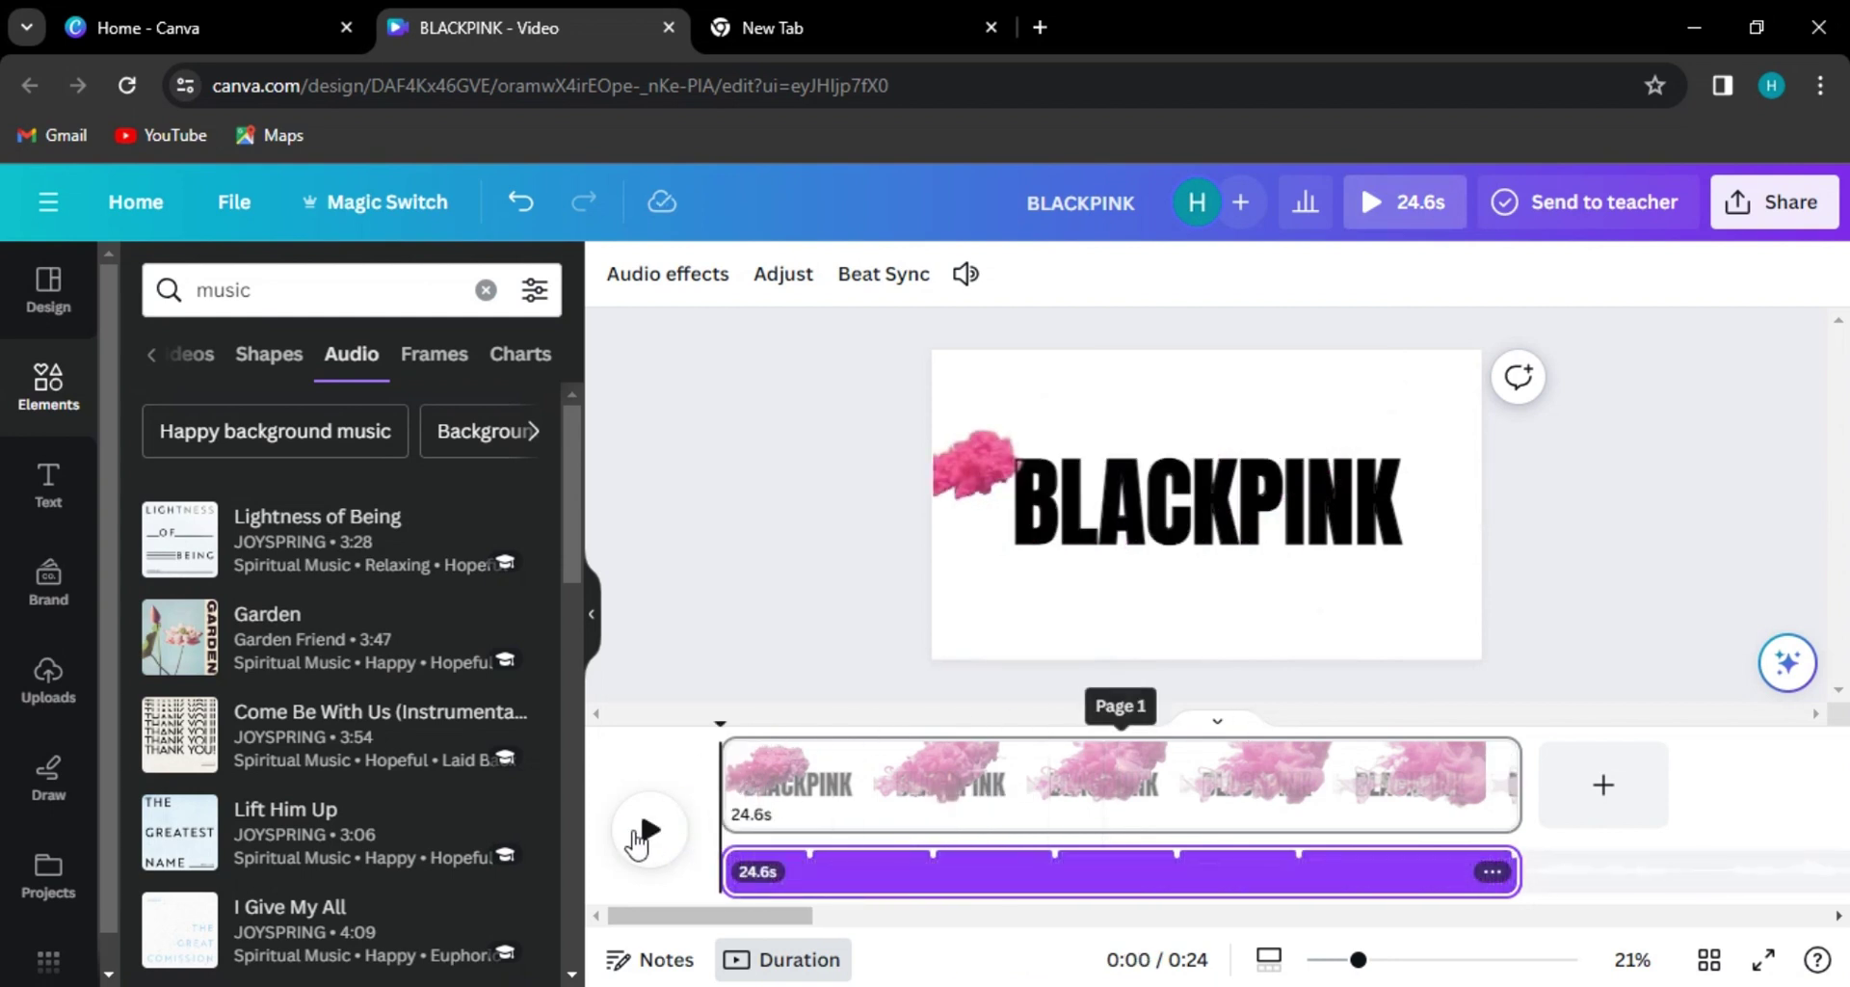
left_click(640, 837)
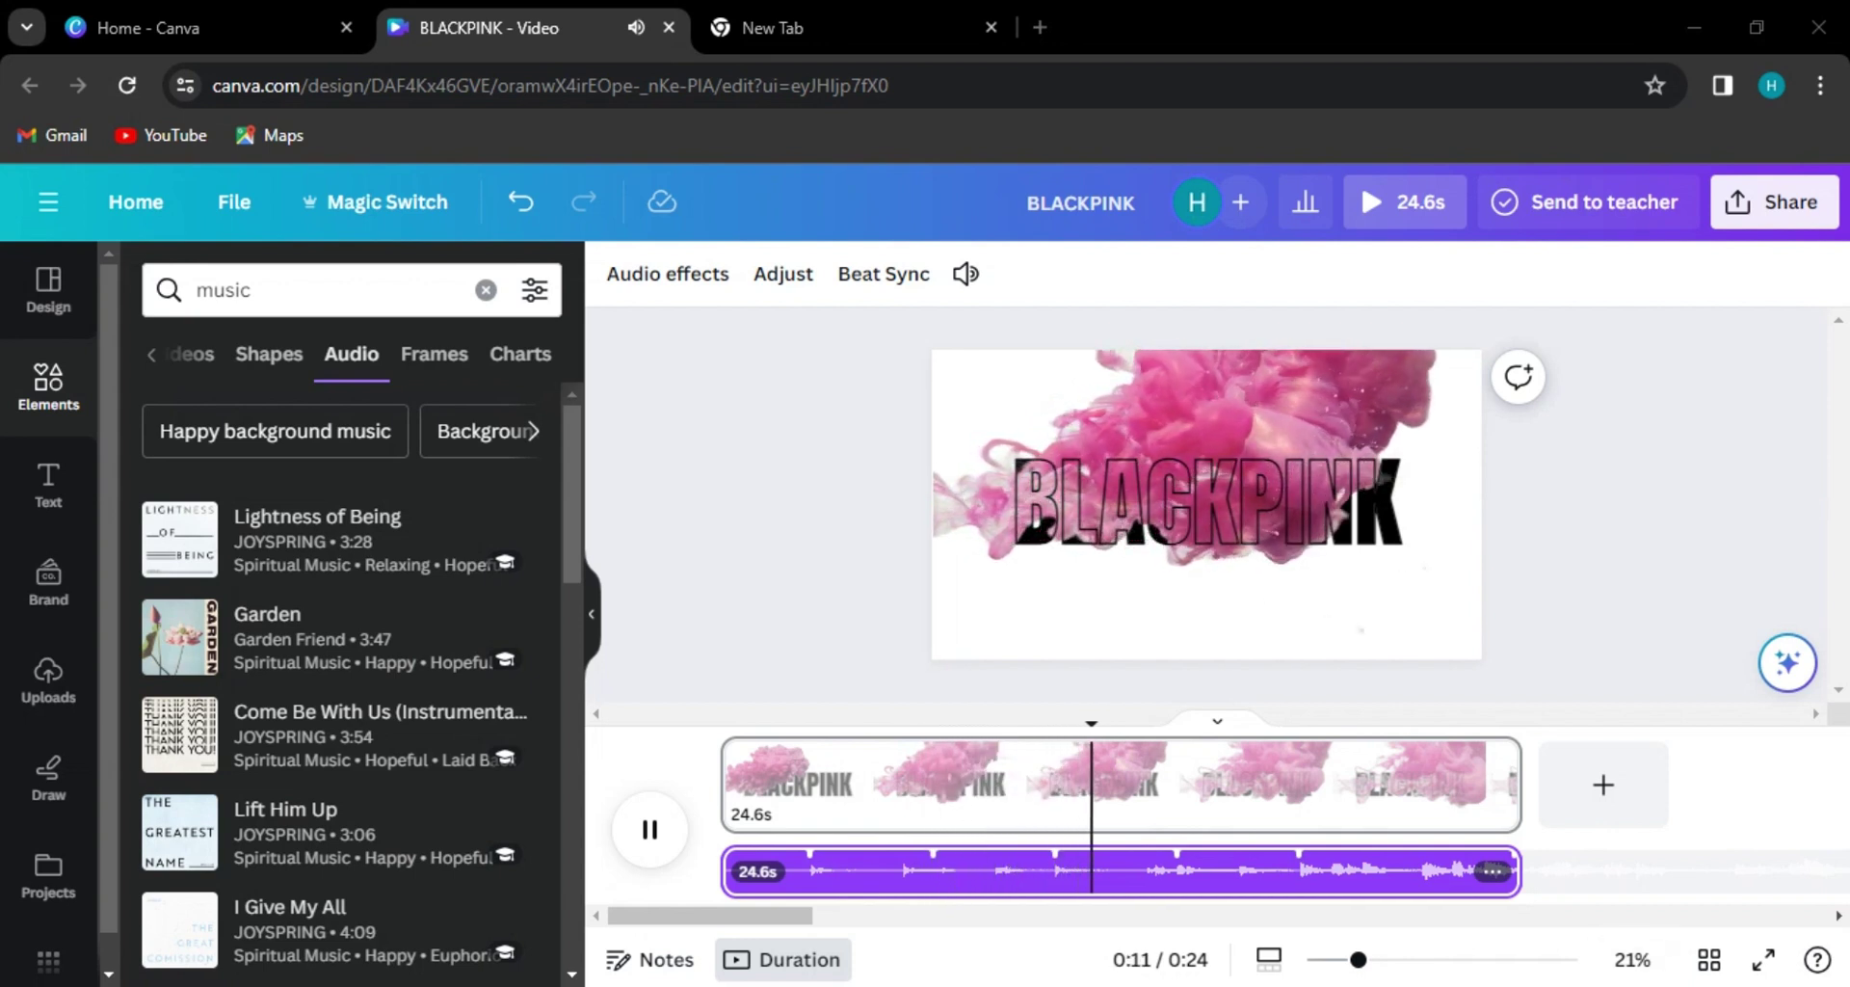
left_click(1591, 985)
left_click_drag(1550, 949, 1665, 955)
left_click(1149, 852)
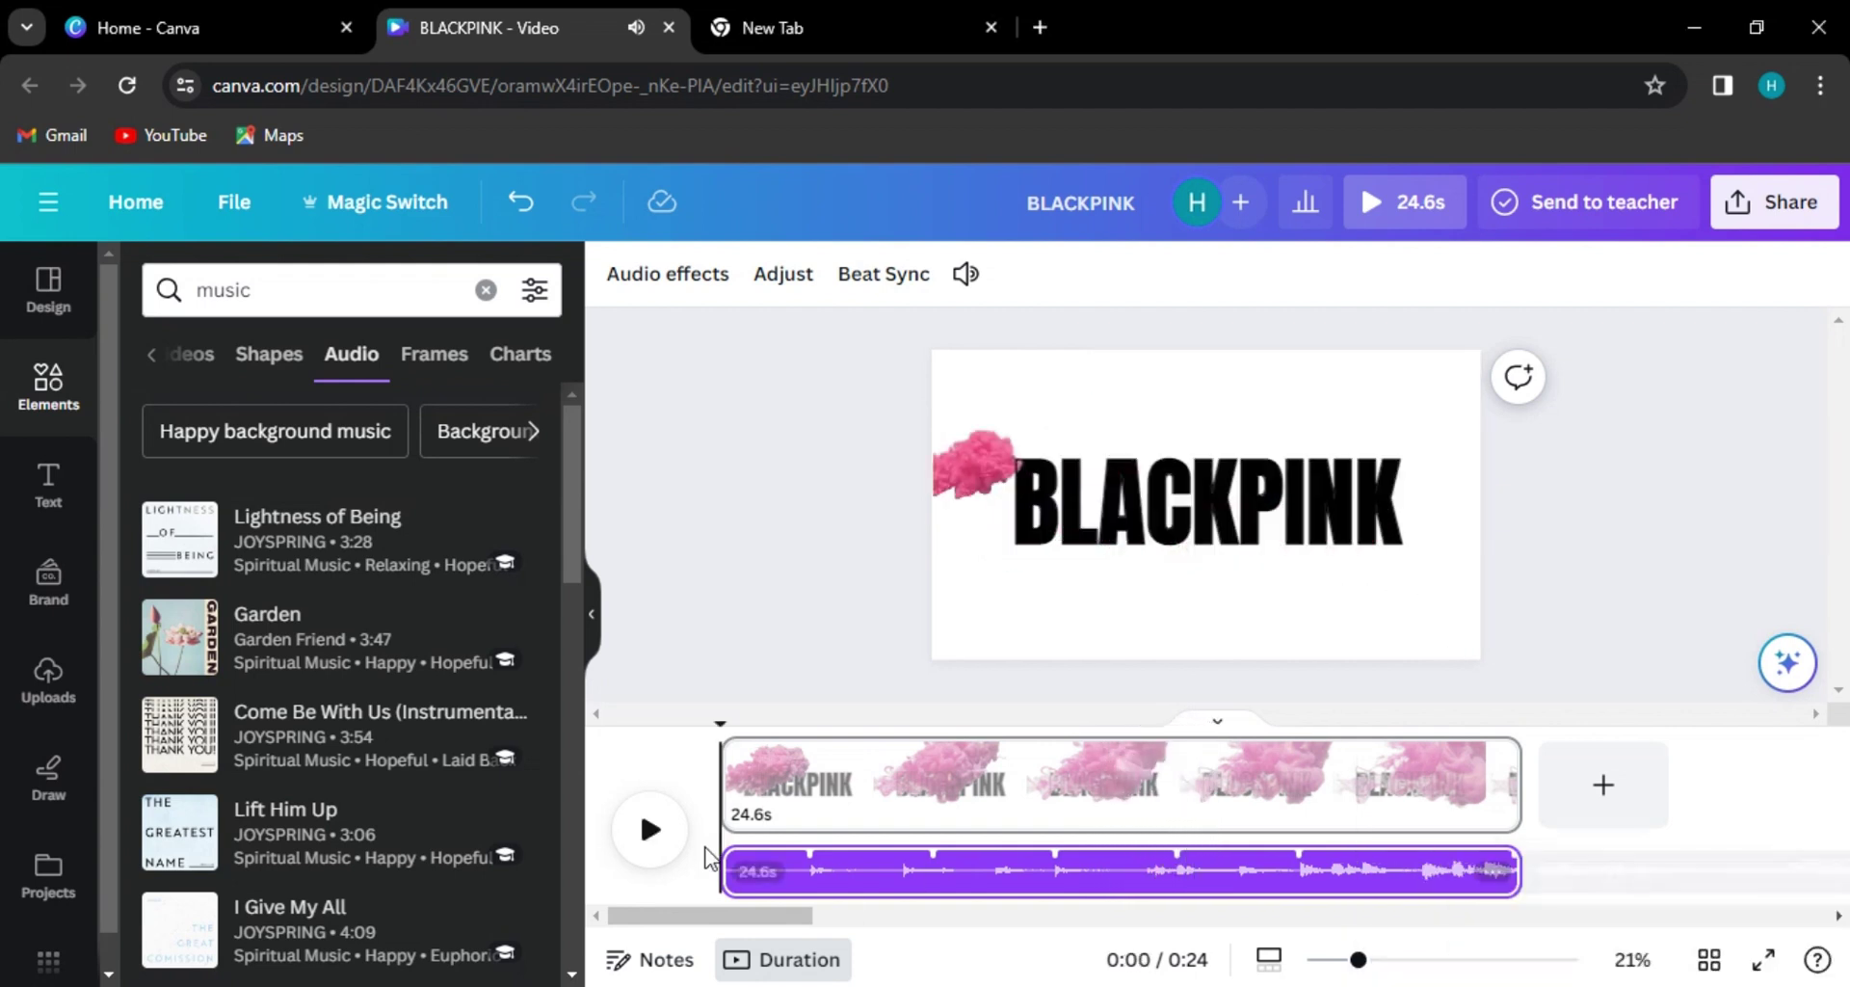
- Shift the Garden audio within its clip so it begins further into the song, and play the video to check the sound
double_click(1340, 873)
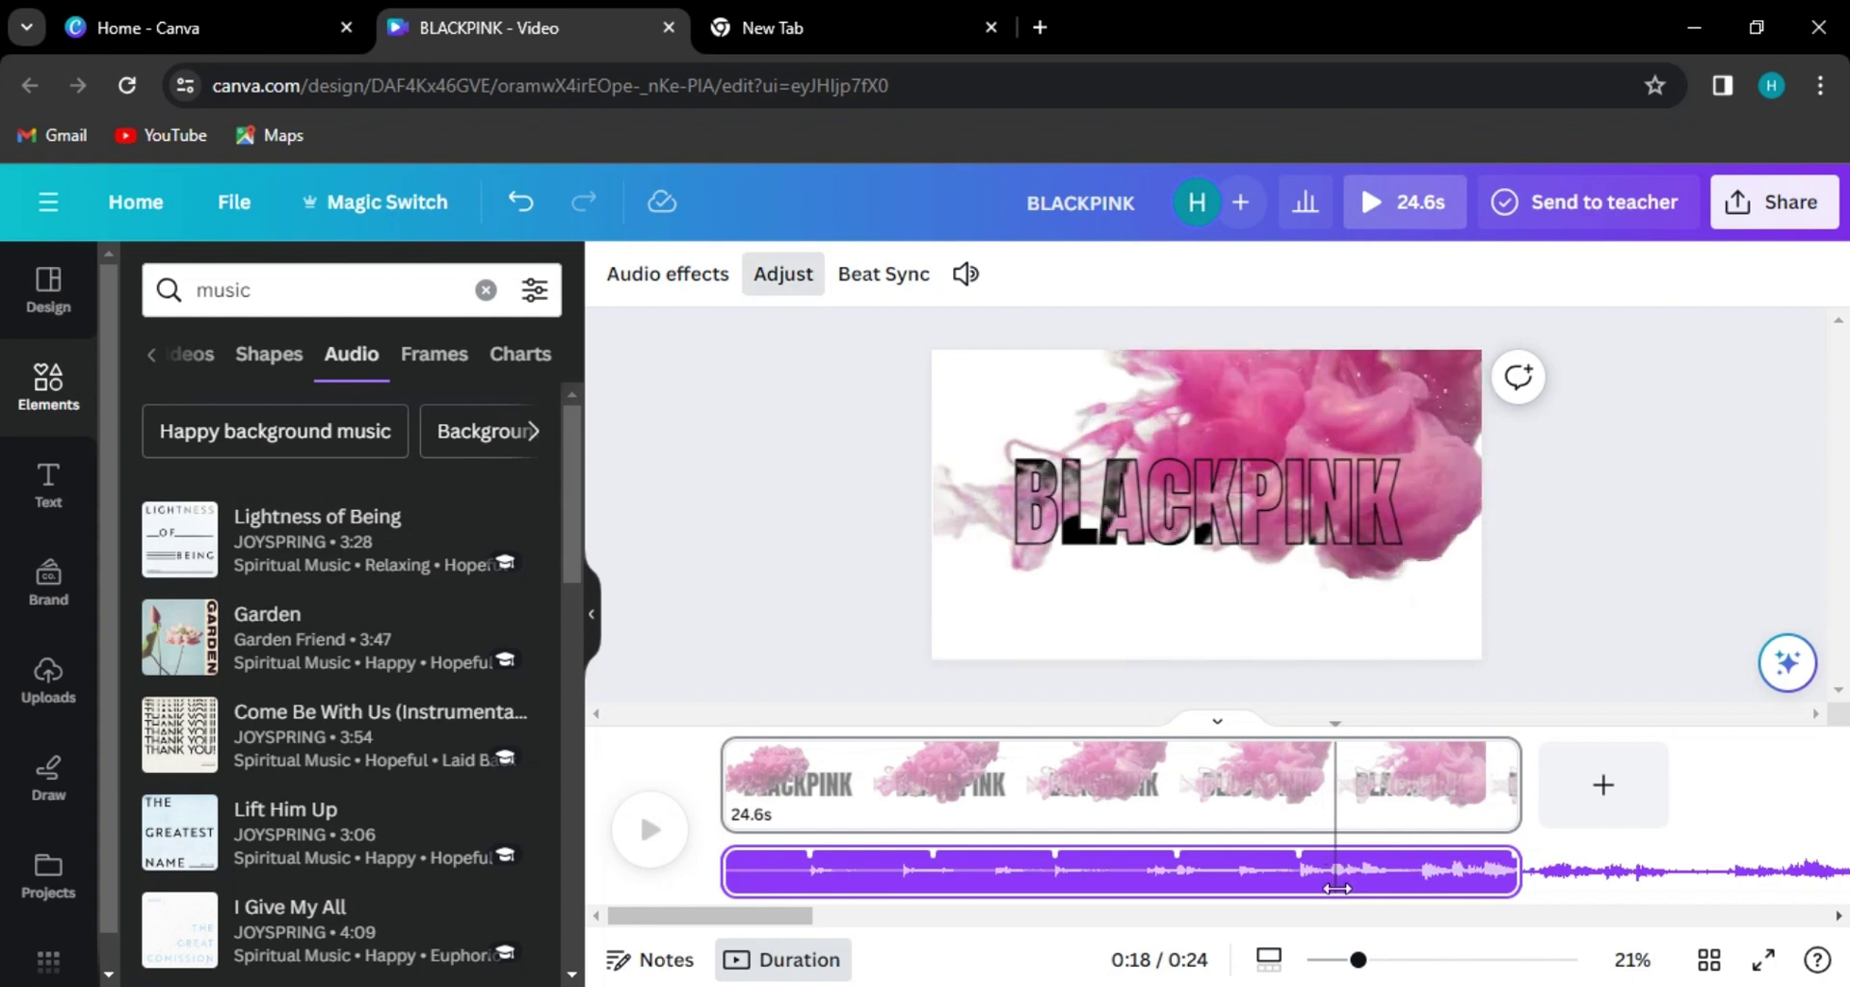
left_click_drag(1340, 872, 1099, 861)
left_click(648, 825)
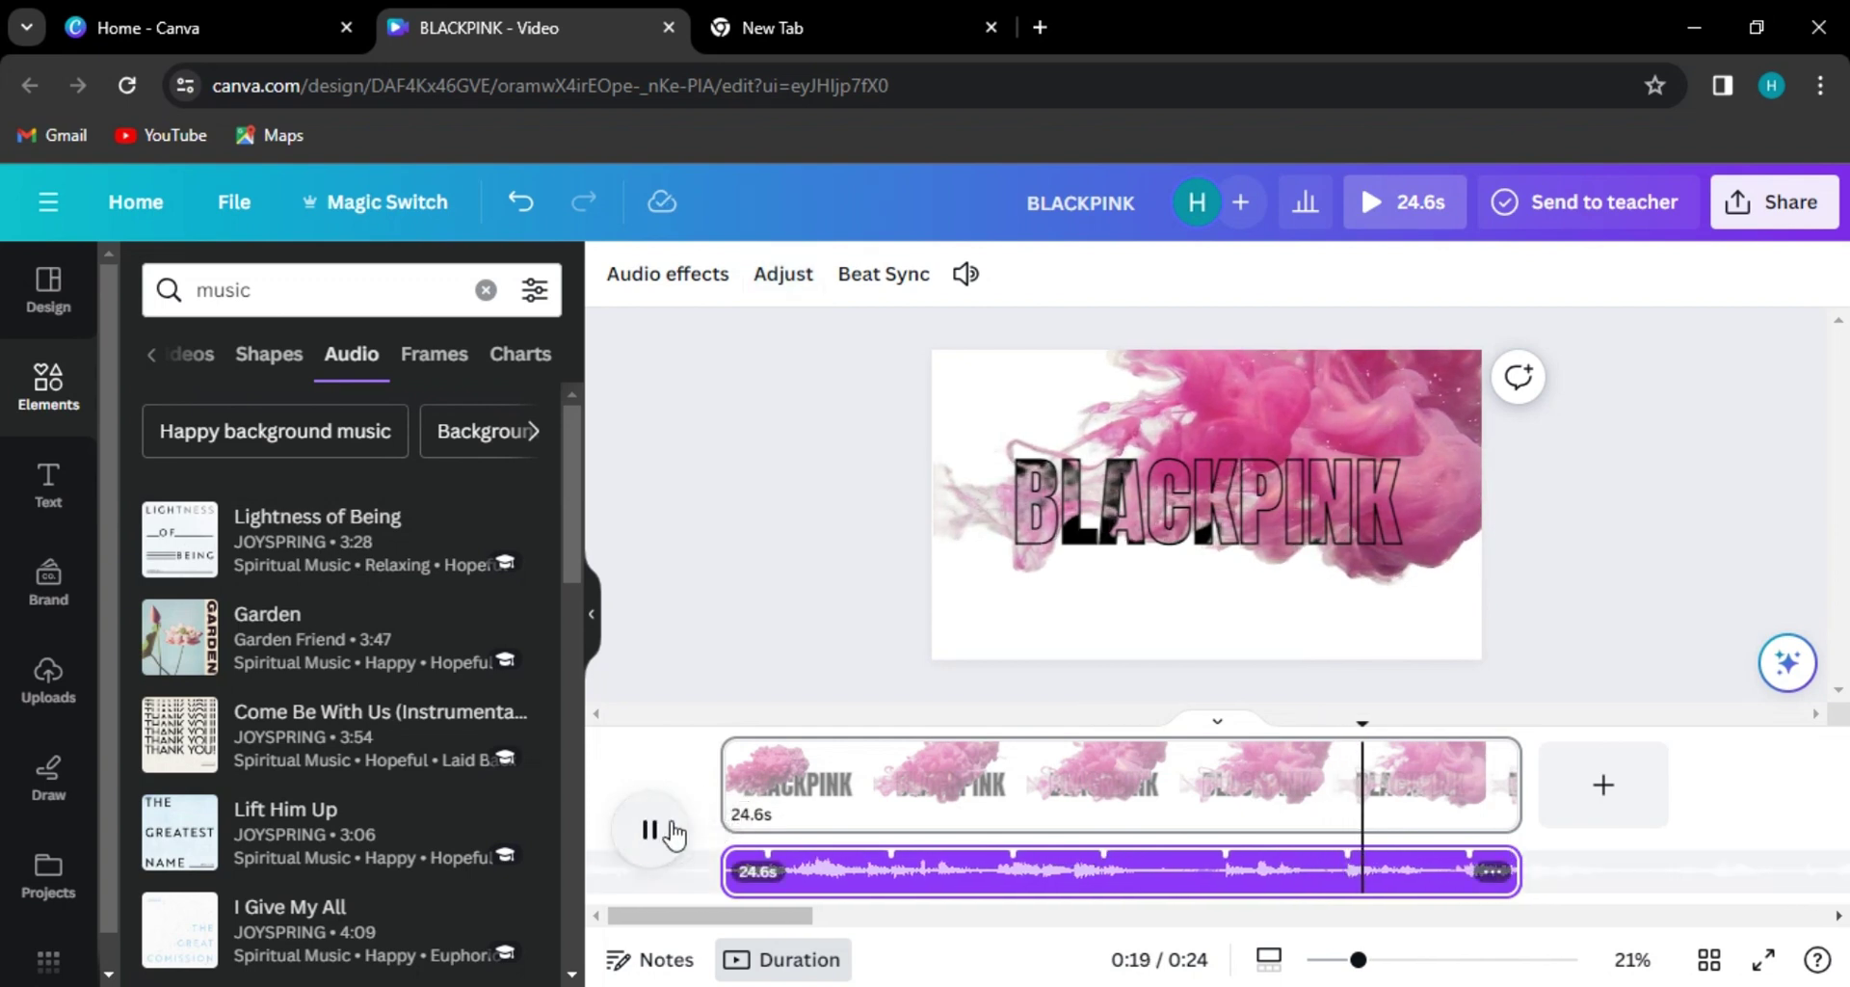
left_click(753, 728)
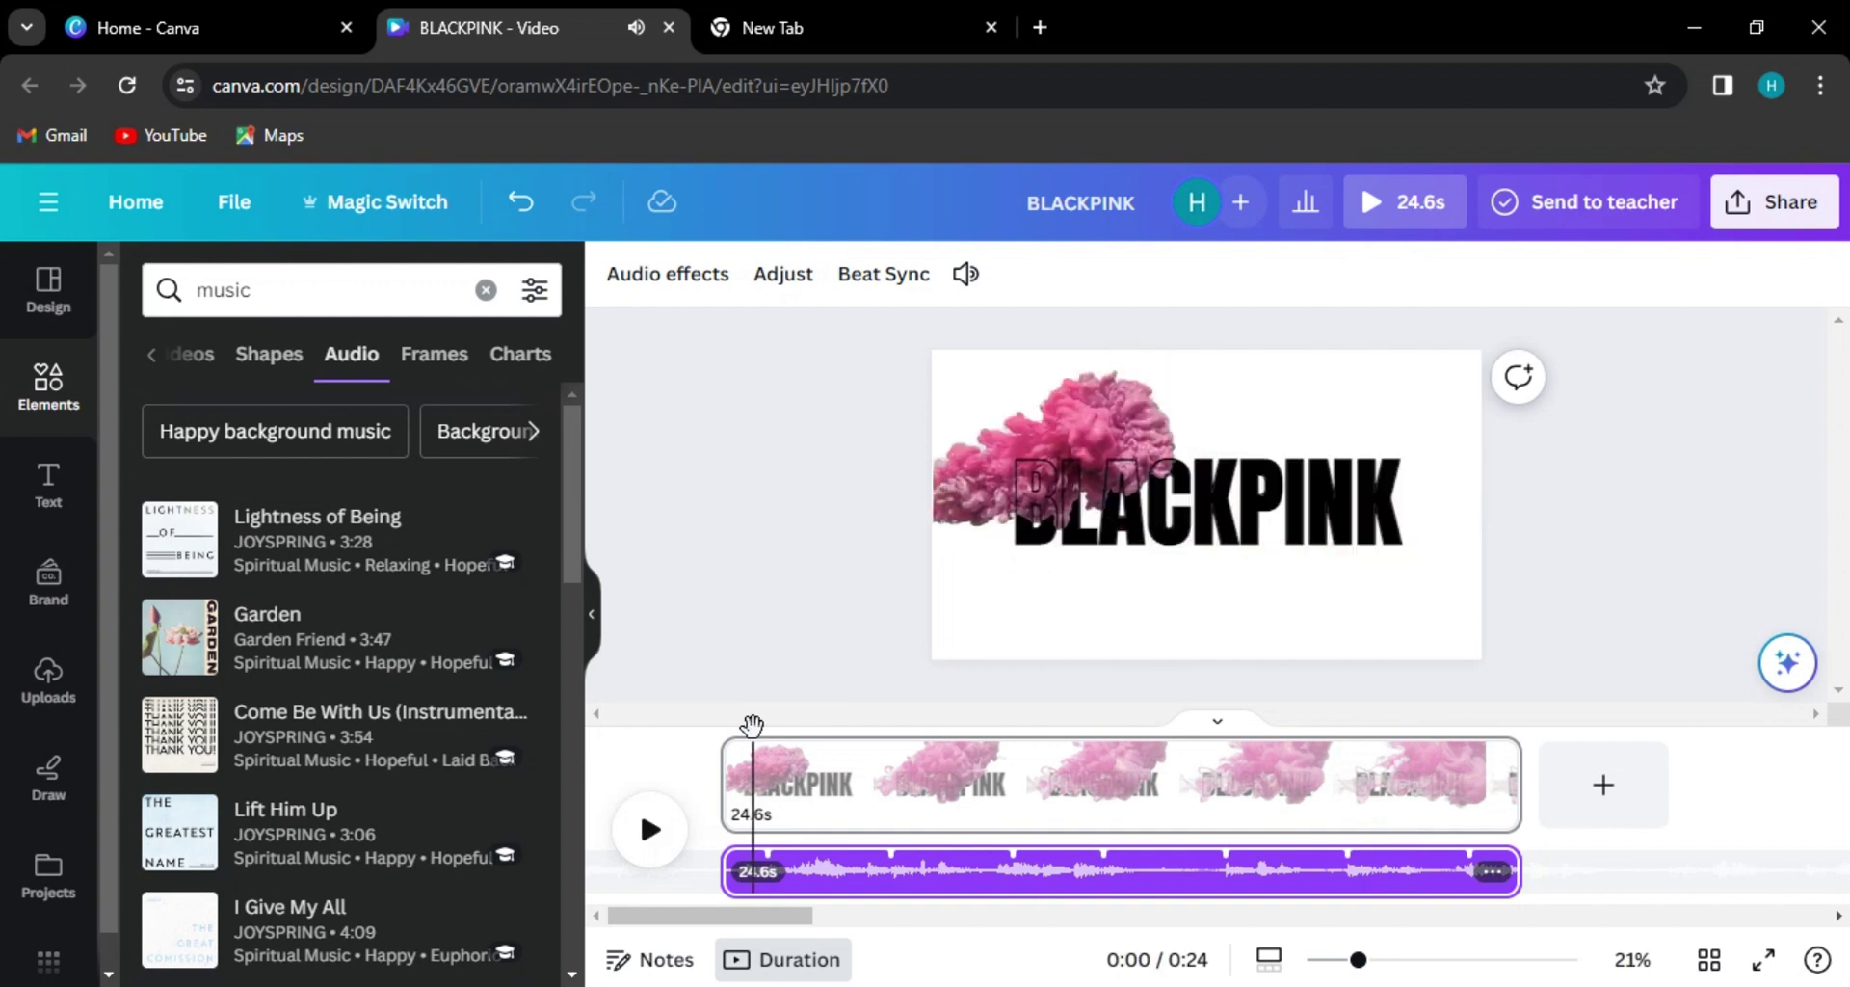
left_click(653, 831)
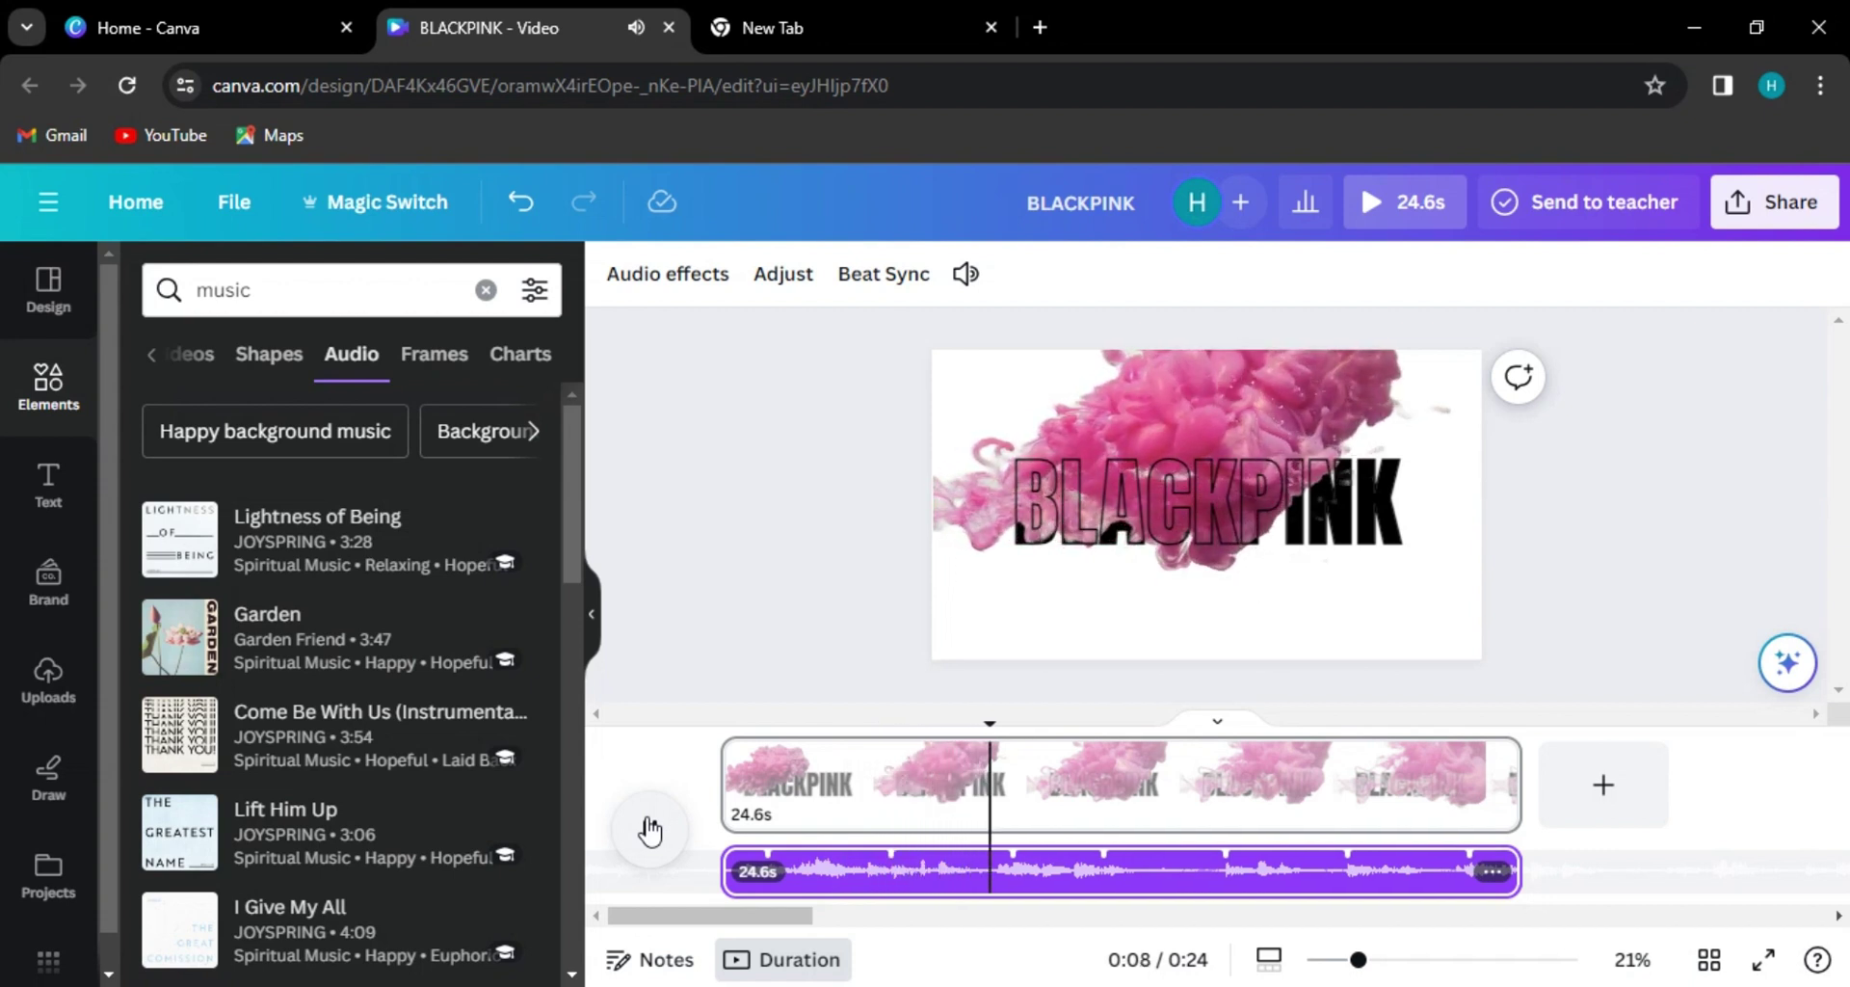
left_click(650, 829)
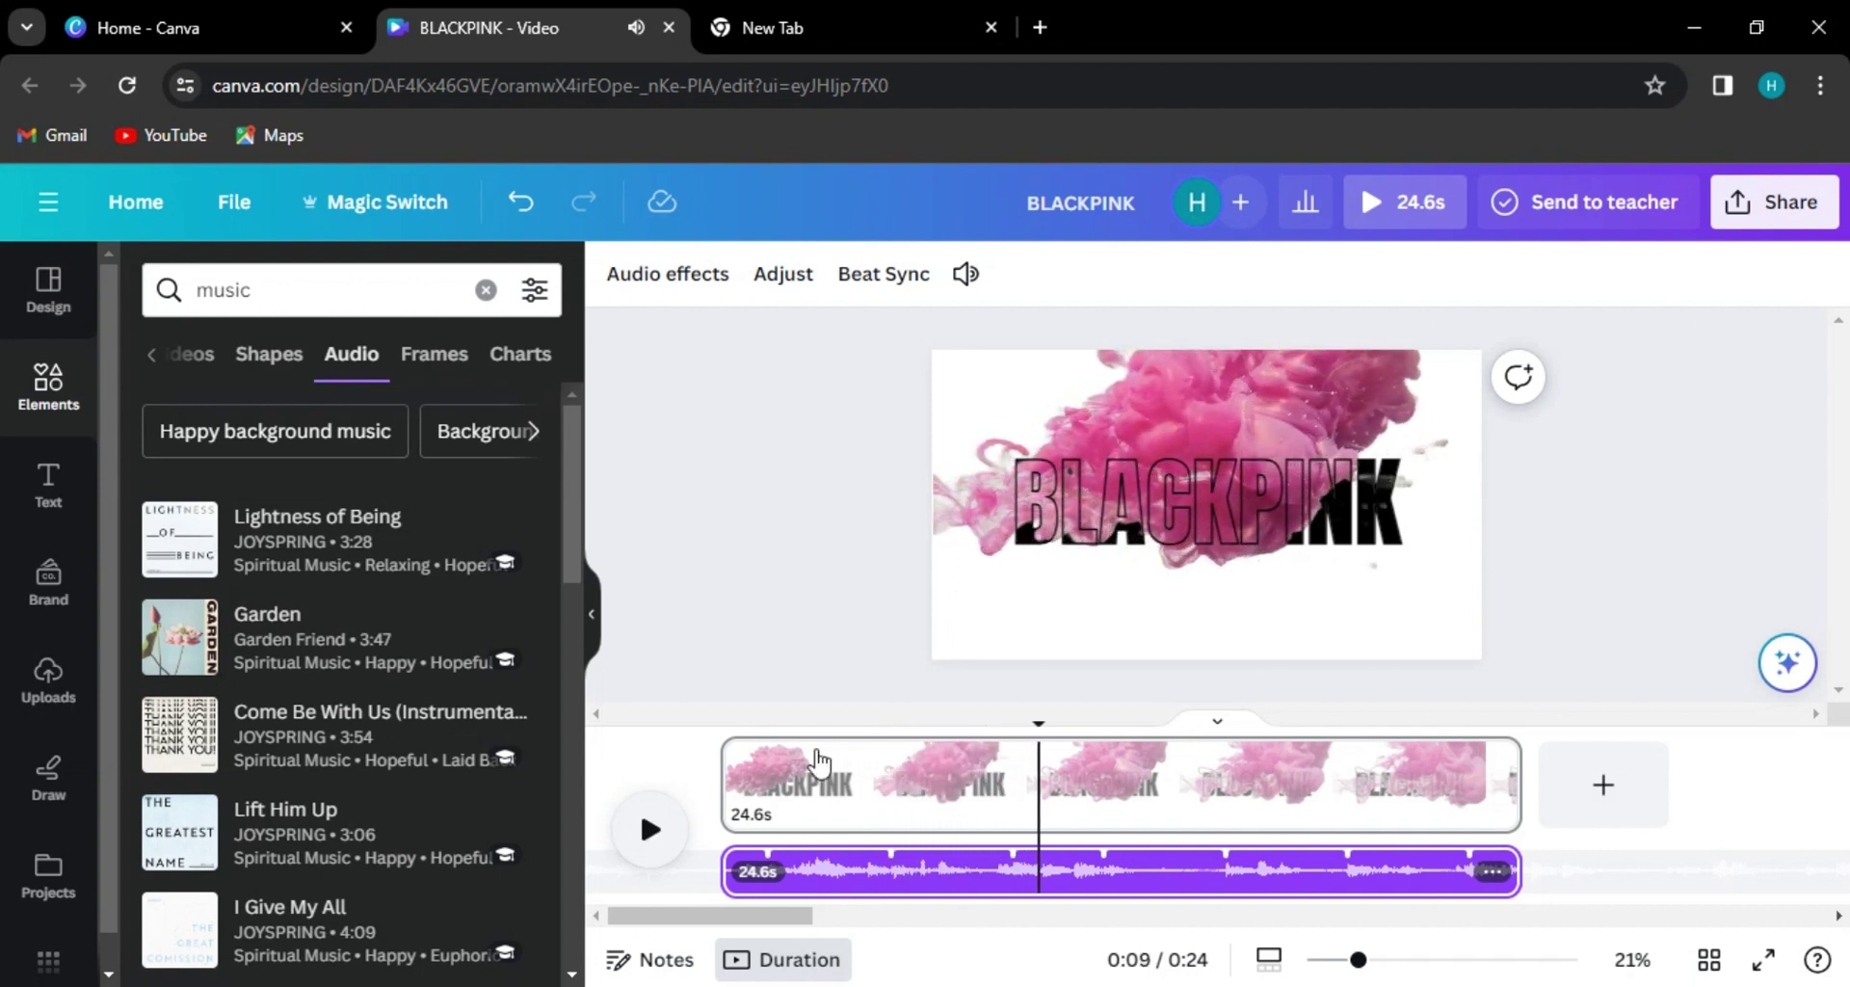